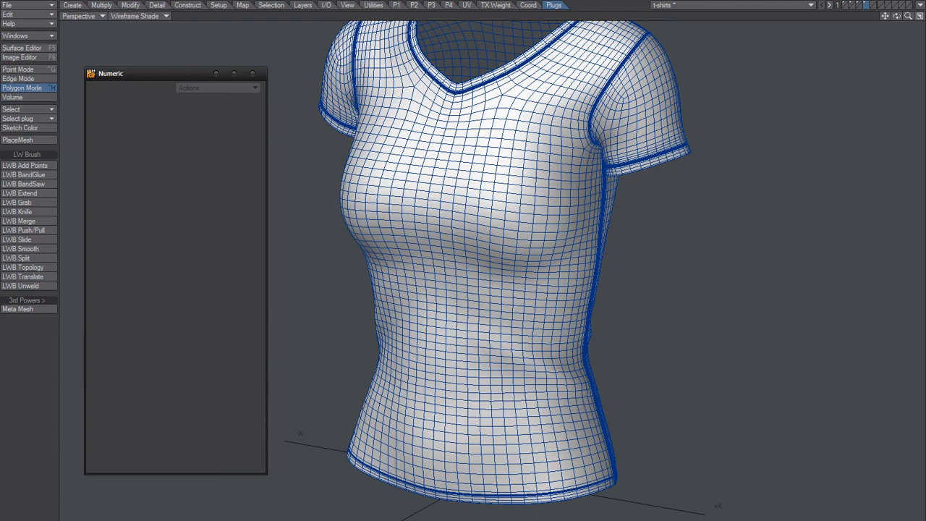
# - Activate the LWB Slide brush, reset its settings to the defaults and enable Make Wrinkles
pyautogui.keyDown('alt'); pyautogui.moveTo(496, 354); pyautogui.dragTo(456, 310); pyautogui.keyUp('alt')
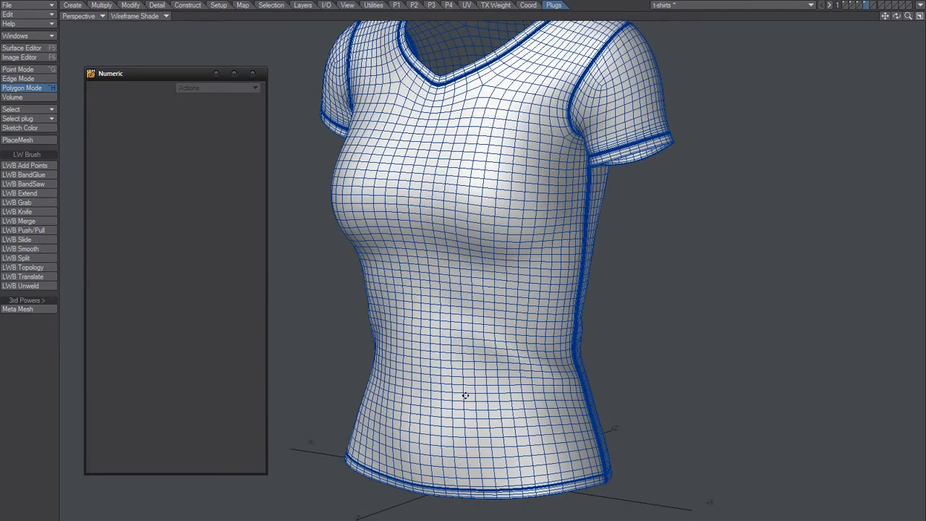
pyautogui.keyDown('alt'); pyautogui.keyDown('shift'); pyautogui.moveTo(466, 395); pyautogui.dragTo(460, 379); pyautogui.keyUp('shift'); pyautogui.keyUp('alt')
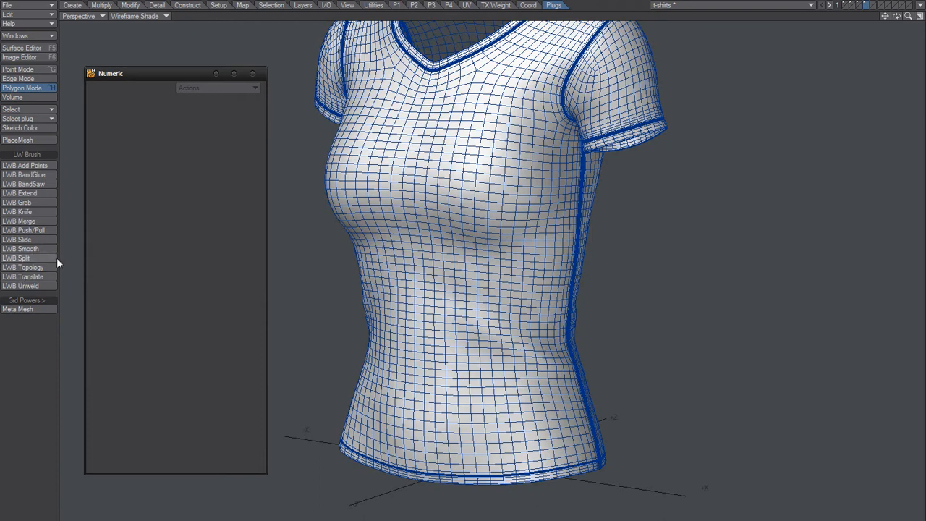
pyautogui.click(32, 239)
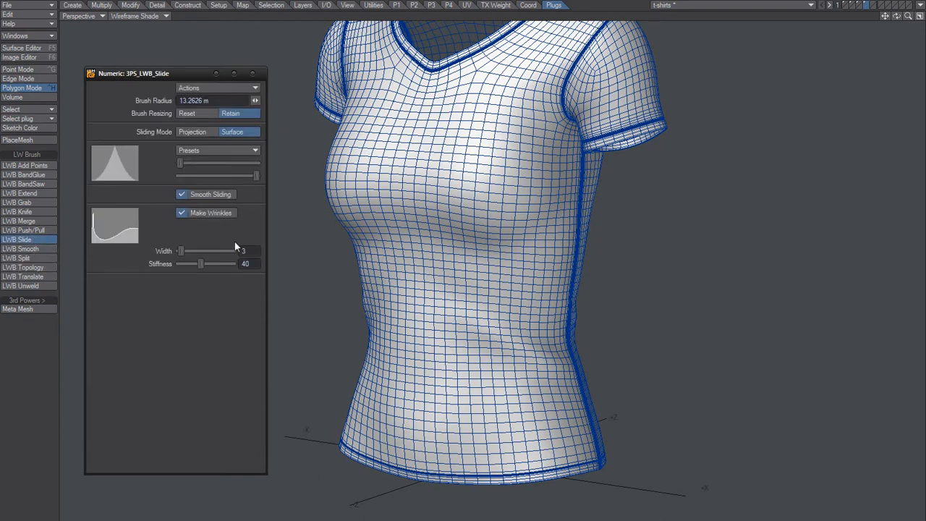
pyautogui.moveTo(181, 250)
pyautogui.mouseDown()
pyautogui.moveTo(192, 250)
pyautogui.moveTo(187, 264)
pyautogui.mouseUp()
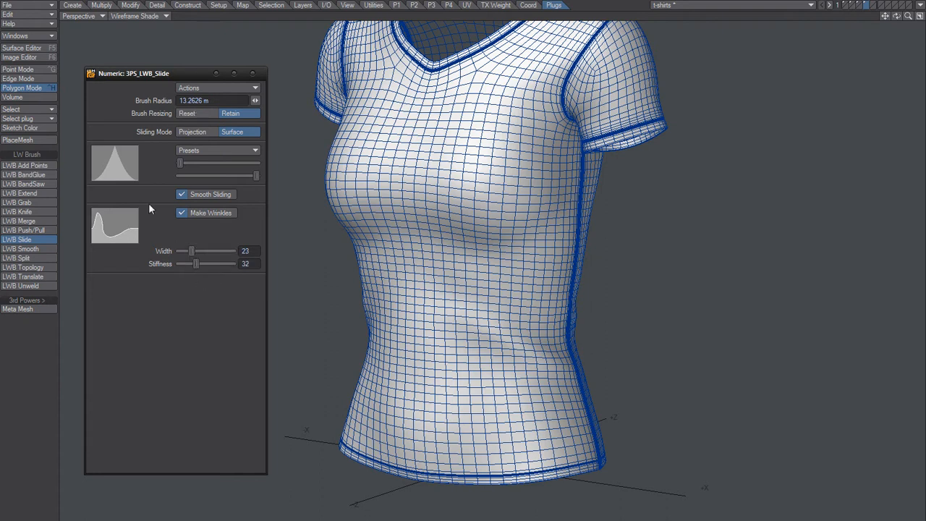
pyautogui.click(209, 86)
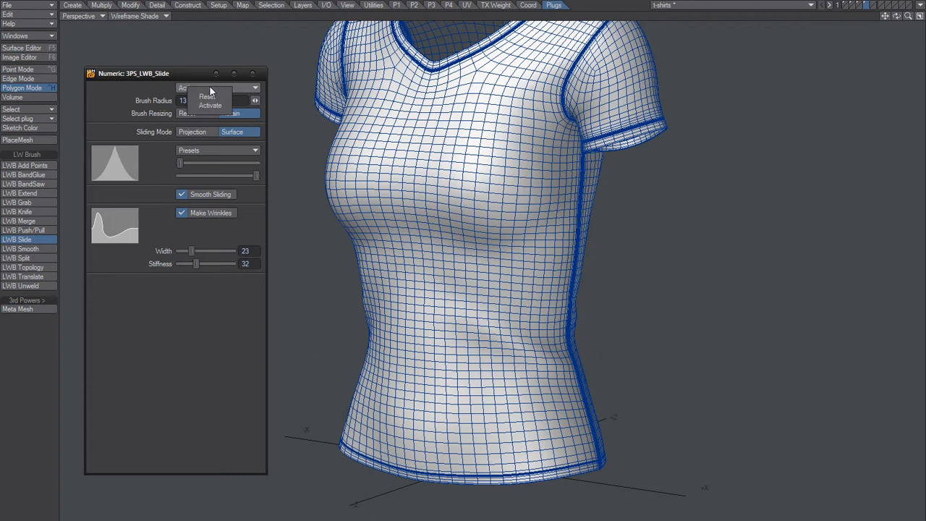
pyautogui.click(208, 103)
pyautogui.click(190, 213)
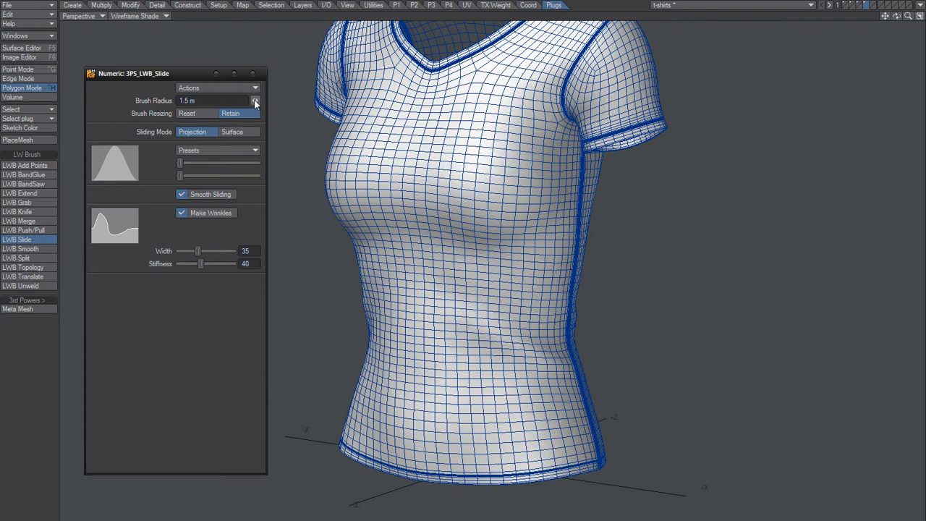
# - Set the brush resizing to Retain and resize the slide brush radius to about 13.9 m
pyautogui.moveTo(255, 101); pyautogui.dragTo(252, 100)
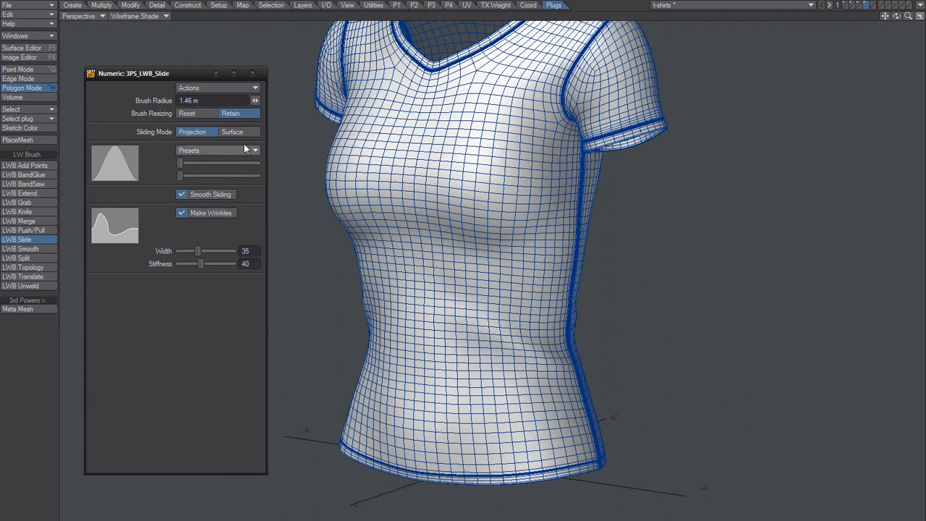
pyautogui.click(199, 115)
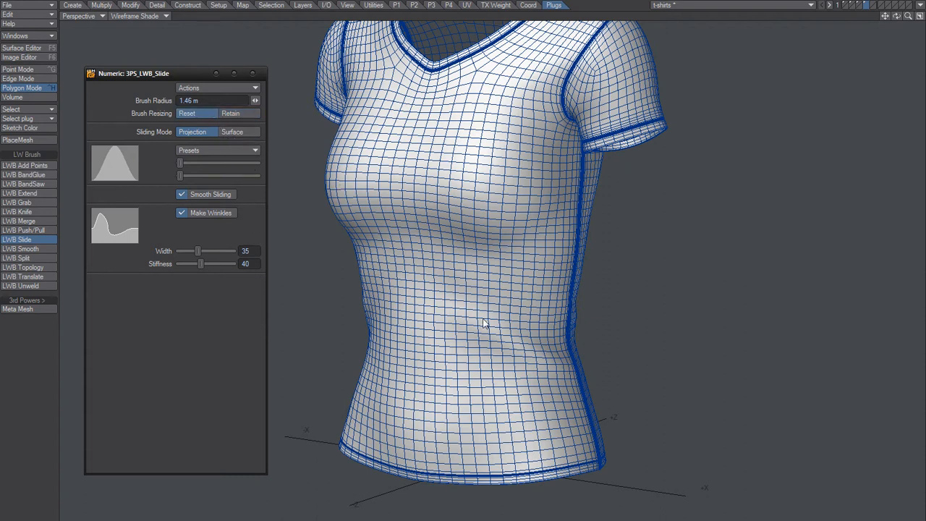
pyautogui.moveTo(481, 318)
pyautogui.mouseDown(button='right')
pyautogui.moveTo(412, 368)
pyautogui.moveTo(476, 309)
pyautogui.moveTo(386, 233)
pyautogui.mouseUp(button='right')
pyautogui.click(243, 114)
pyautogui.moveTo(496, 269); pyautogui.dragTo(398, 327, button='right')
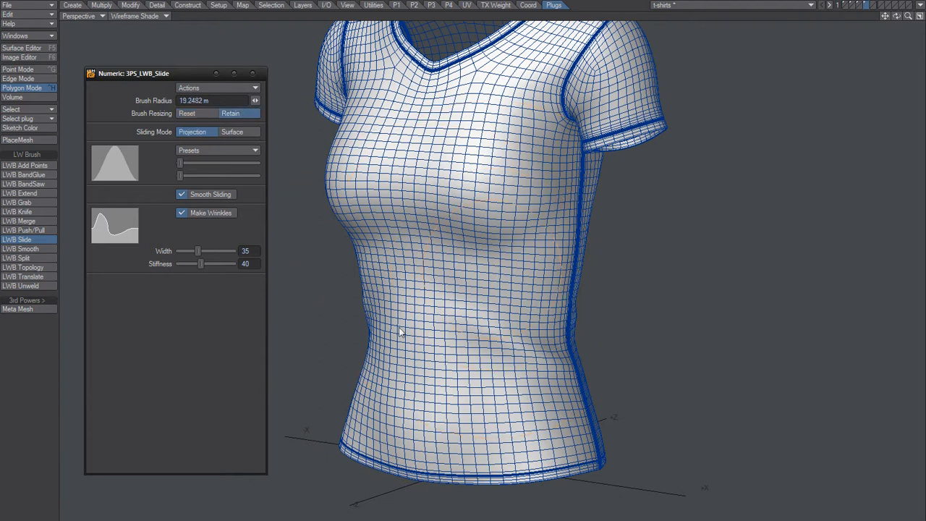
pyautogui.moveTo(430, 296)
pyautogui.mouseDown(button='right')
pyautogui.moveTo(463, 281)
pyautogui.moveTo(455, 304)
pyautogui.moveTo(445, 304)
pyautogui.mouseUp(button='right')
pyautogui.moveTo(434, 335)
pyautogui.mouseDown(button='right')
pyautogui.moveTo(476, 325)
pyautogui.moveTo(444, 330)
pyautogui.mouseUp(button='right')
pyautogui.moveTo(466, 363)
pyautogui.keyDown('alt'); pyautogui.mouseDown()
pyautogui.moveTo(438, 367)
pyautogui.moveTo(449, 365)
pyautogui.mouseUp(); pyautogui.keyUp('alt')
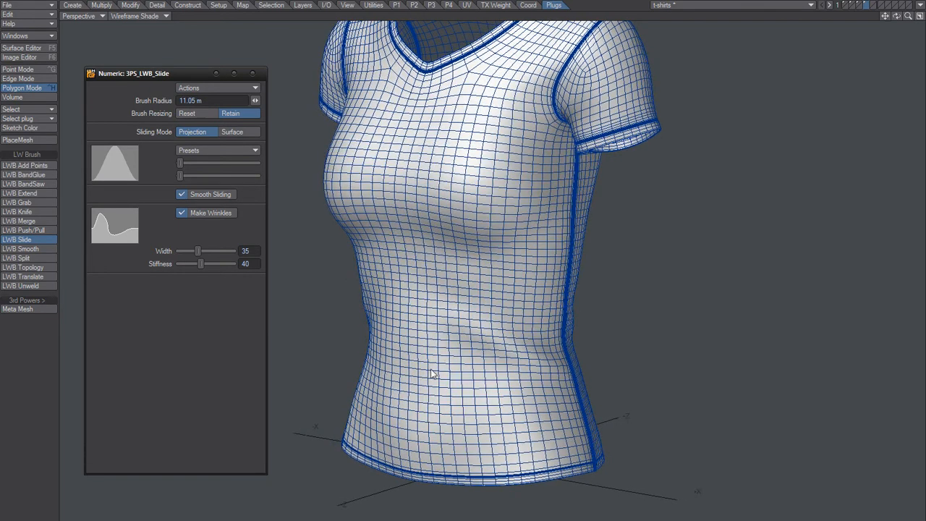
pyautogui.moveTo(432, 374); pyautogui.dragTo(468, 352, button='right')
# - Try a sideways wrinkle stroke across the shirt's lower front, undo it and exit the slide brush
pyautogui.keyDown('alt'); pyautogui.moveTo(467, 352); pyautogui.dragTo(432, 415); pyautogui.keyUp('alt')
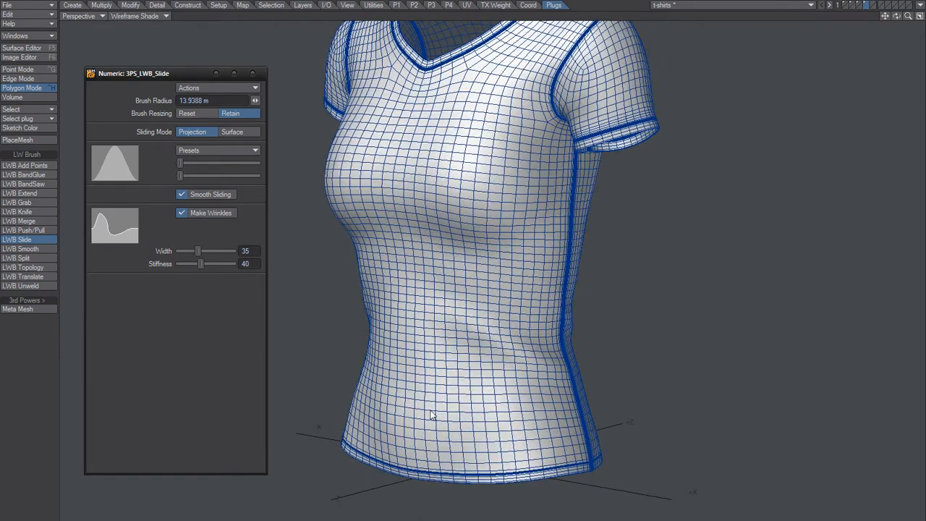
pyautogui.moveTo(412, 384)
pyautogui.mouseDown()
pyautogui.moveTo(432, 450)
pyautogui.moveTo(434, 344)
pyautogui.moveTo(445, 377)
pyautogui.moveTo(520, 355)
pyautogui.mouseUp()
pyautogui.keyDown('alt'); pyautogui.moveTo(474, 377); pyautogui.dragTo(405, 369); pyautogui.keyUp('alt')
pyautogui.keyDown('alt'); pyautogui.keyDown('shift'); pyautogui.moveTo(427, 365); pyautogui.dragTo(493, 377); pyautogui.keyUp('shift'); pyautogui.keyUp('alt')
pyautogui.hotkey('ctrl', 'z')
pyautogui.press('space')
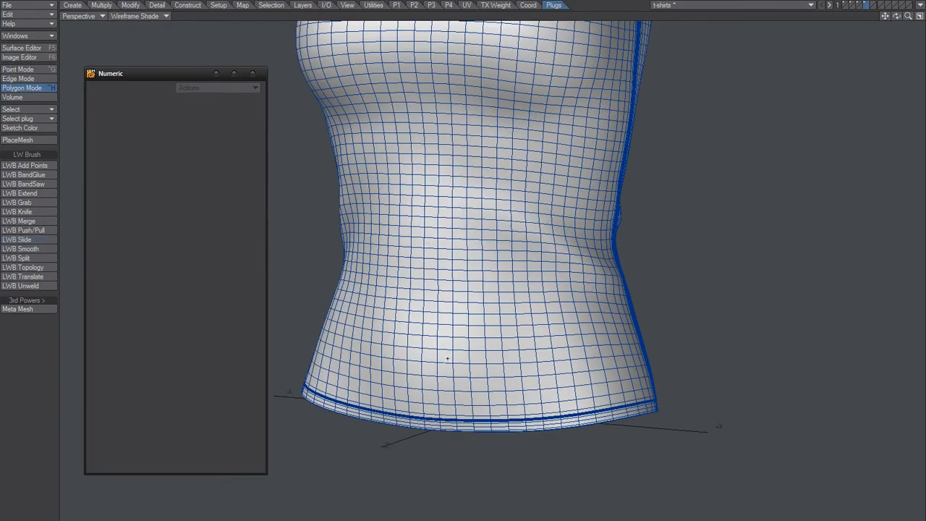
# - Try lasso-selecting the polygons of the shirt's belly area in two passes, and clear the selection
pyautogui.moveTo(308, 371)
pyautogui.mouseDown(button='right')
pyautogui.moveTo(391, 395)
pyautogui.moveTo(519, 108)
pyautogui.moveTo(344, 345)
pyautogui.mouseUp(button='right')
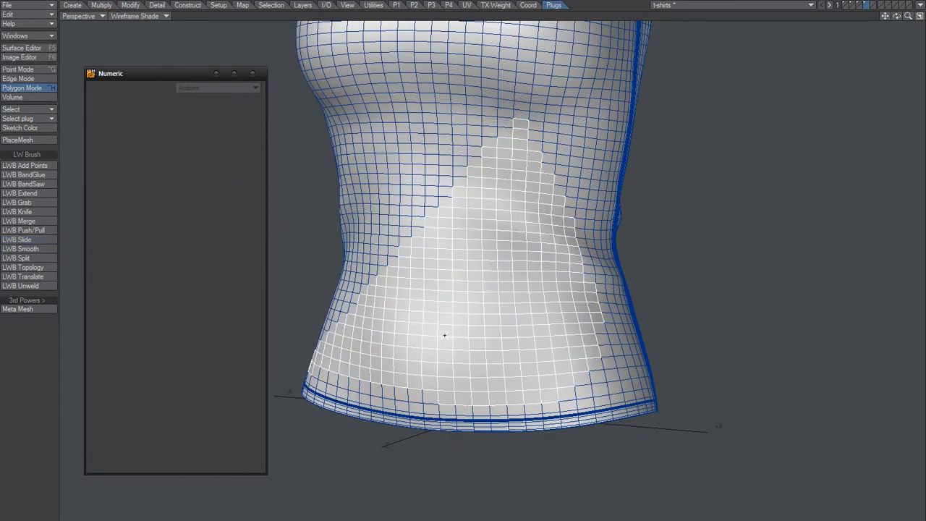
pyautogui.keyDown('shift'); pyautogui.moveTo(418, 95); pyautogui.dragTo(395, 131, button='right'); pyautogui.keyUp('shift')
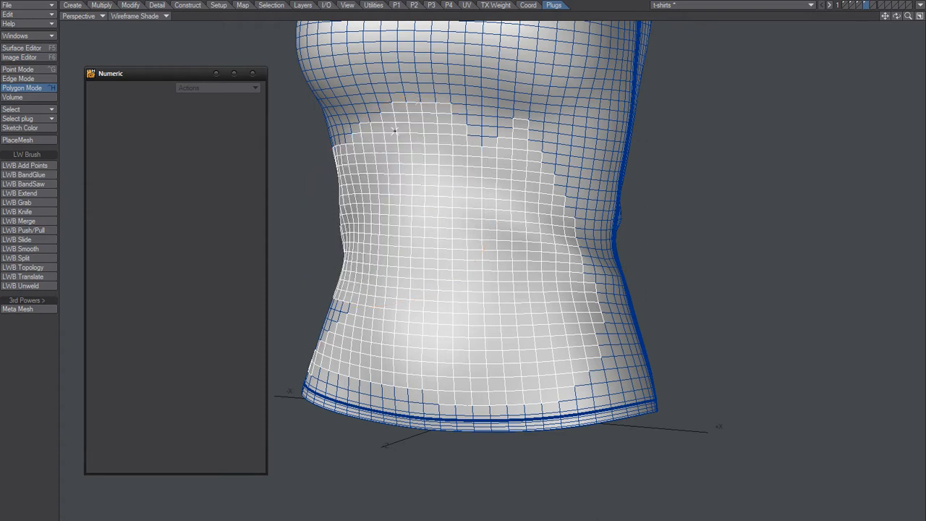
pyautogui.press('/')
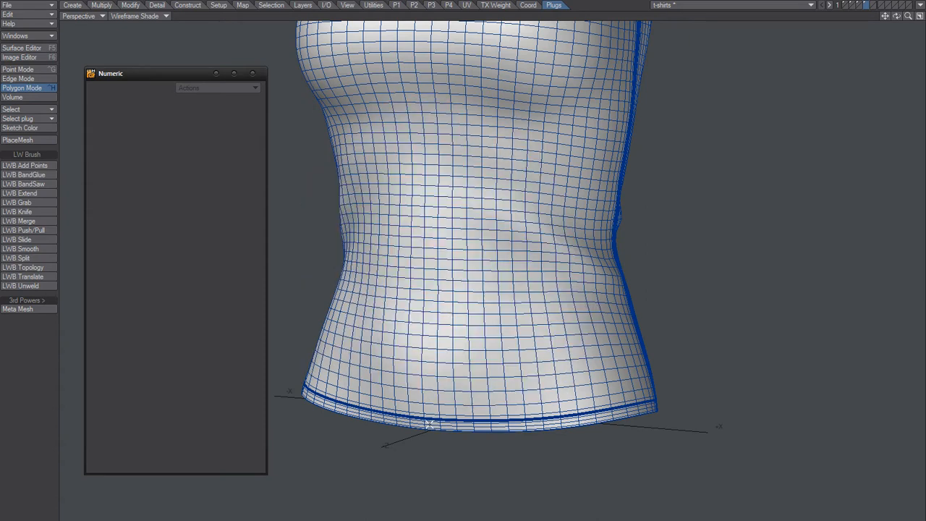
# - Select the complete hem band around the shirt's bottom by expanding a small polygon selection, and invert it to select everything except the hem
pyautogui.moveTo(429, 423); pyautogui.dragTo(467, 440)
pyautogui.press(']')
pyautogui.hotkey('shift', ']')
pyautogui.hotkey('shift', ']')
pyautogui.hotkey('shift', ']')
pyautogui.hotkey('shift', ']')
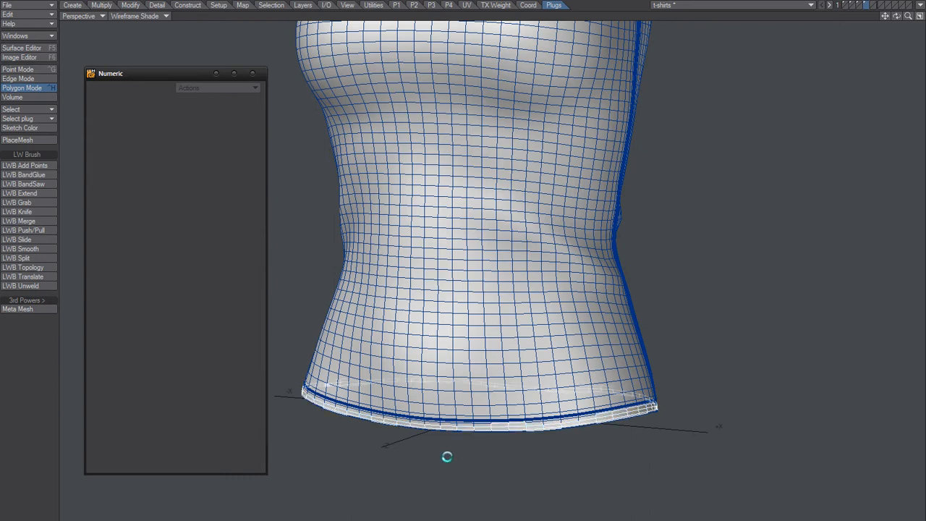
pyautogui.hotkey('shift', ']')
pyautogui.hotkey('shift', ']')
pyautogui.hotkey('shift', ']')
pyautogui.hotkey('shift', ']')
pyautogui.hotkey('shift', ']')
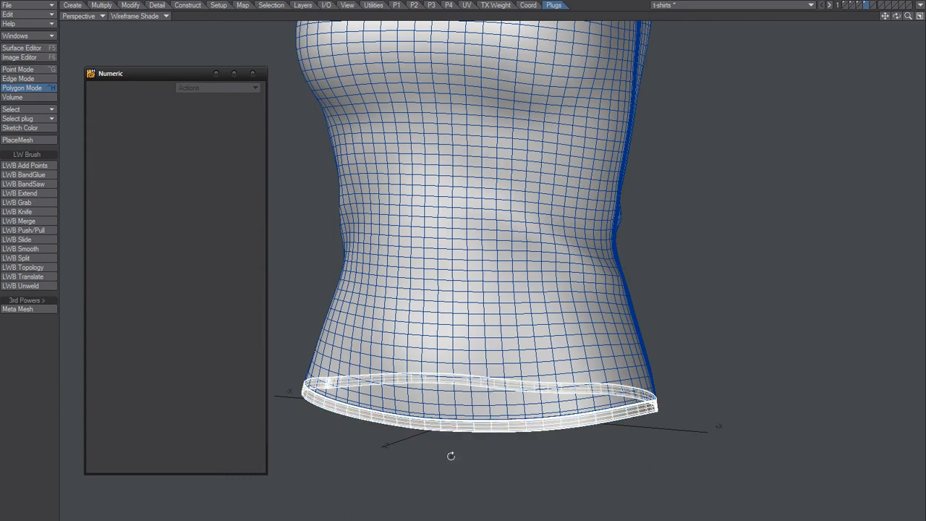
pyautogui.hotkey('shift', ']')
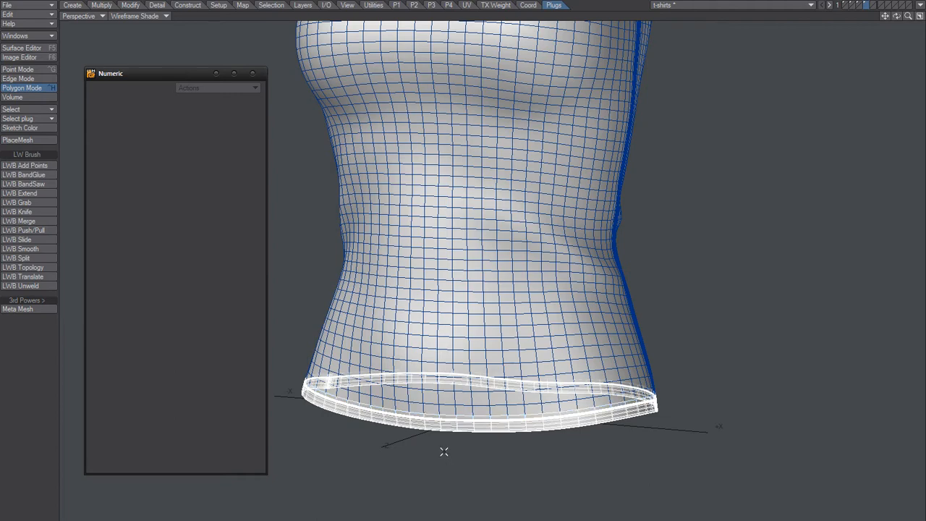
pyautogui.press('\\')
# - Turn off Show Polygon Selection in the display options and close them
pyautogui.press('d')
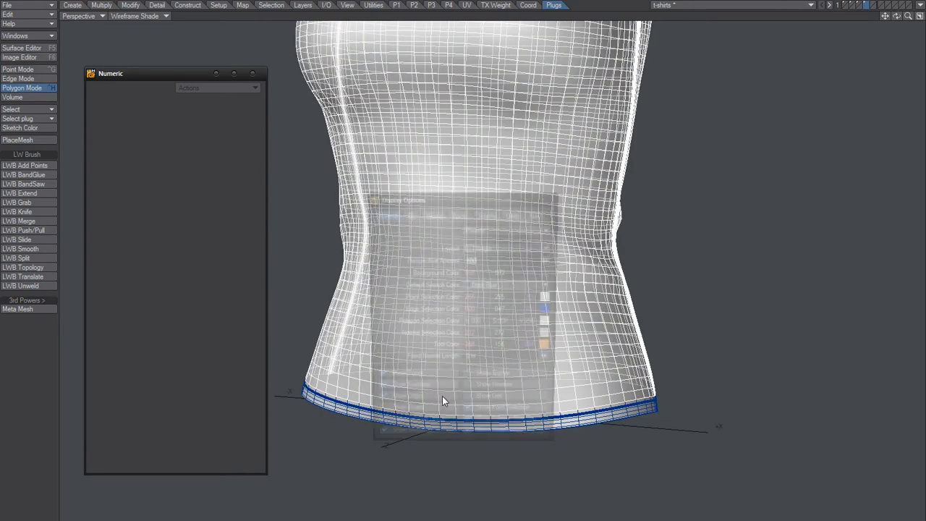
pyautogui.click(468, 431)
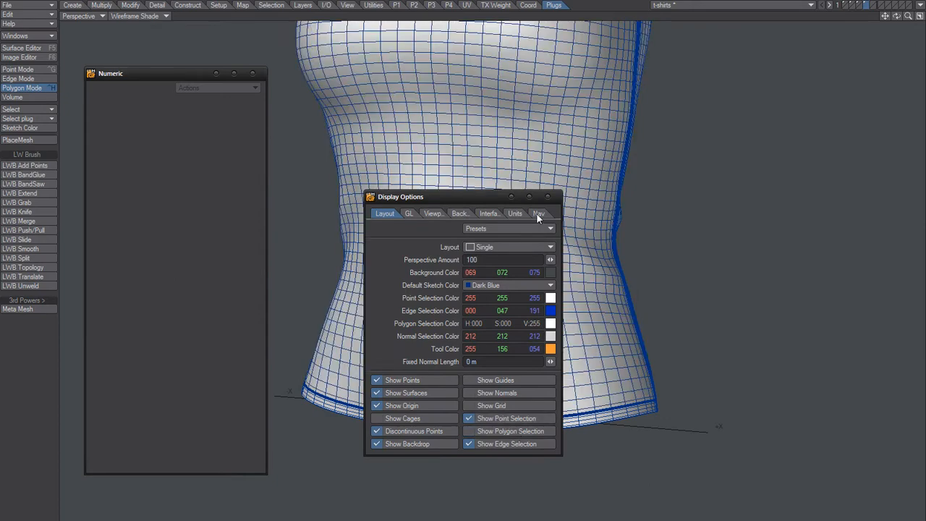
pyautogui.click(548, 197)
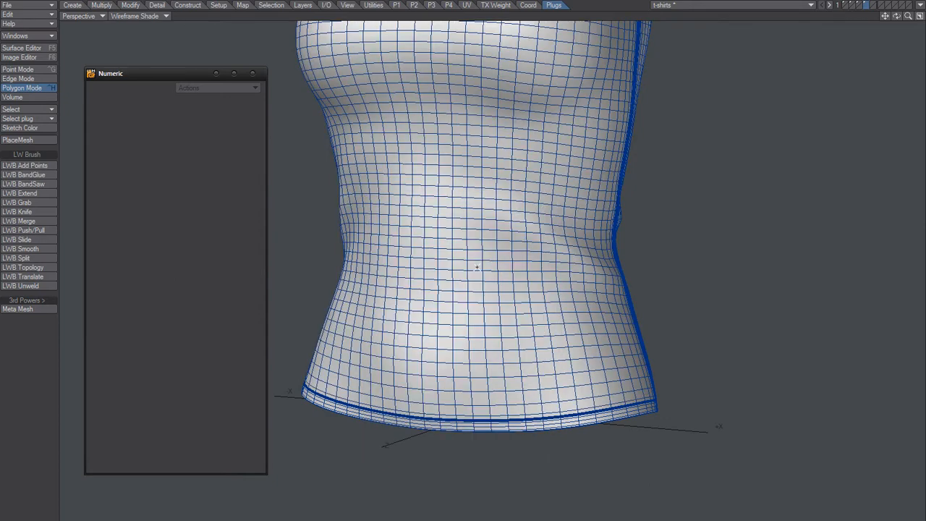
# - Try wrinkle strokes with LWB Slide, pushing the selected belly fabric down toward the unselected hem and back up, undoing the attempts
pyautogui.click(33, 239)
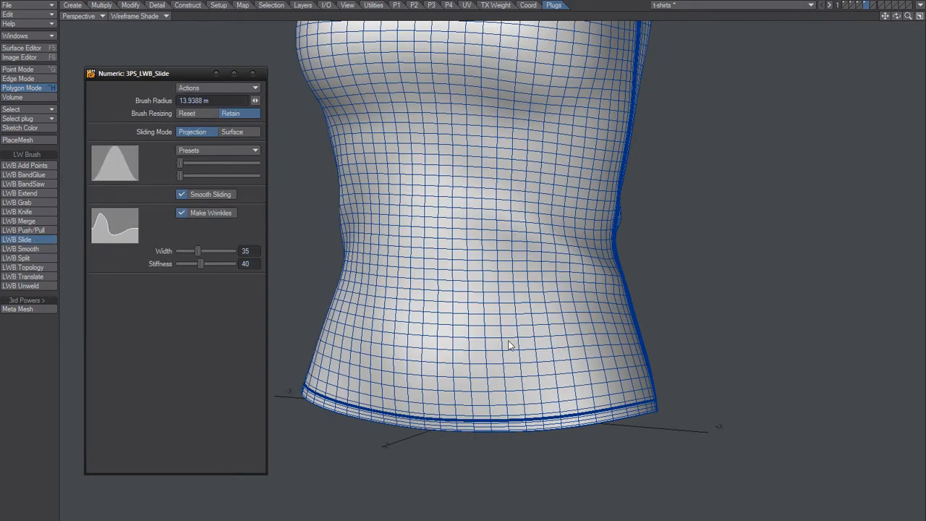
pyautogui.keyDown('alt'); pyautogui.moveTo(556, 376); pyautogui.dragTo(442, 372); pyautogui.keyUp('alt')
pyautogui.moveTo(445, 311)
pyautogui.mouseDown()
pyautogui.moveTo(421, 380)
pyautogui.moveTo(418, 441)
pyautogui.moveTo(499, 405)
pyautogui.moveTo(463, 407)
pyautogui.mouseUp()
pyautogui.hotkey('ctrl', 'z')
pyautogui.moveTo(445, 283)
pyautogui.mouseDown()
pyautogui.moveTo(436, 345)
pyautogui.moveTo(404, 341)
pyautogui.moveTo(451, 369)
pyautogui.moveTo(479, 368)
pyautogui.mouseUp()
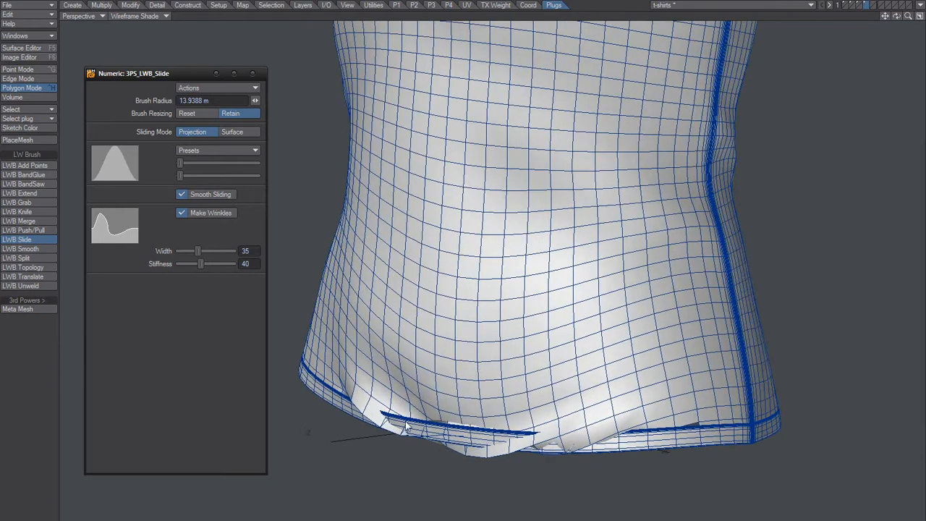
pyautogui.moveTo(456, 436); pyautogui.dragTo(467, 284)
pyautogui.hotkey('ctrl', 'z')
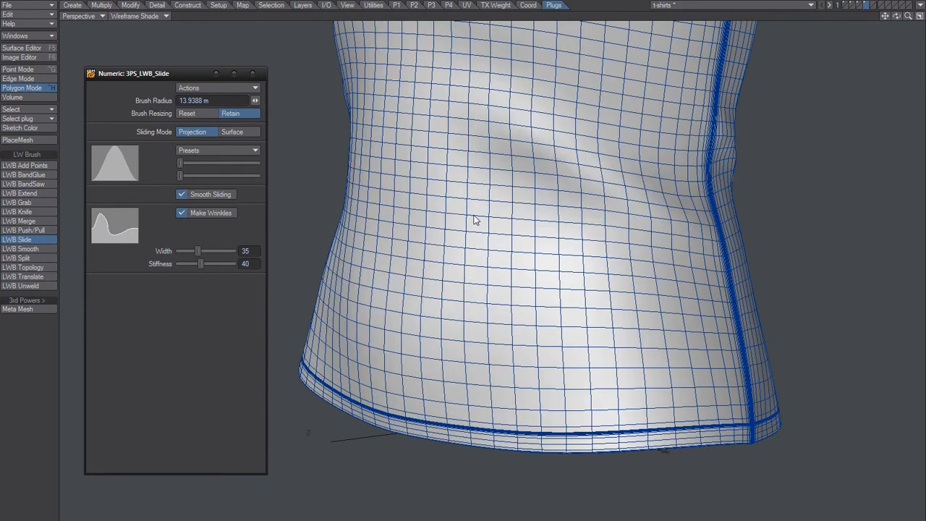
pyautogui.moveTo(474, 216); pyautogui.dragTo(454, 296)
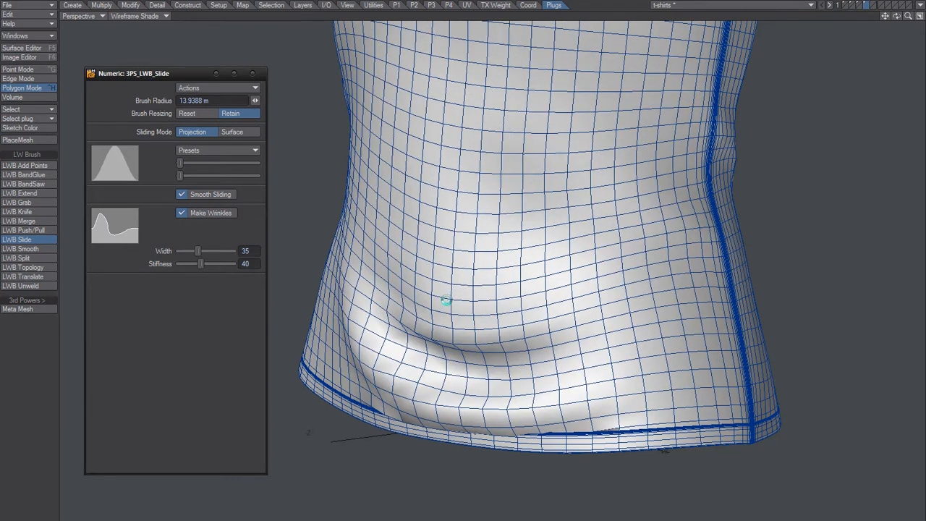
pyautogui.hotkey('ctrl', 'z')
# - Turn Show Polygon Selection back on in the display options, exit the slide brush and clear the polygon selection
pyautogui.press('d')
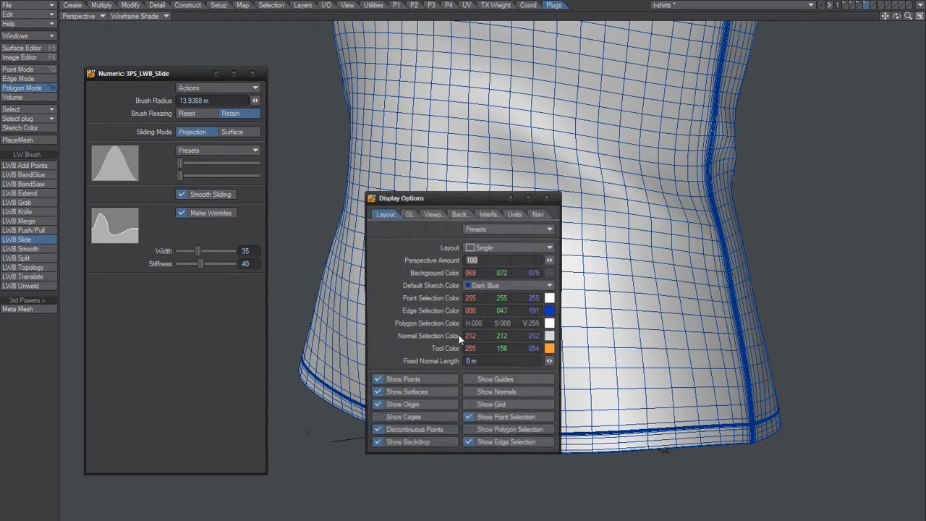
pyautogui.click(495, 430)
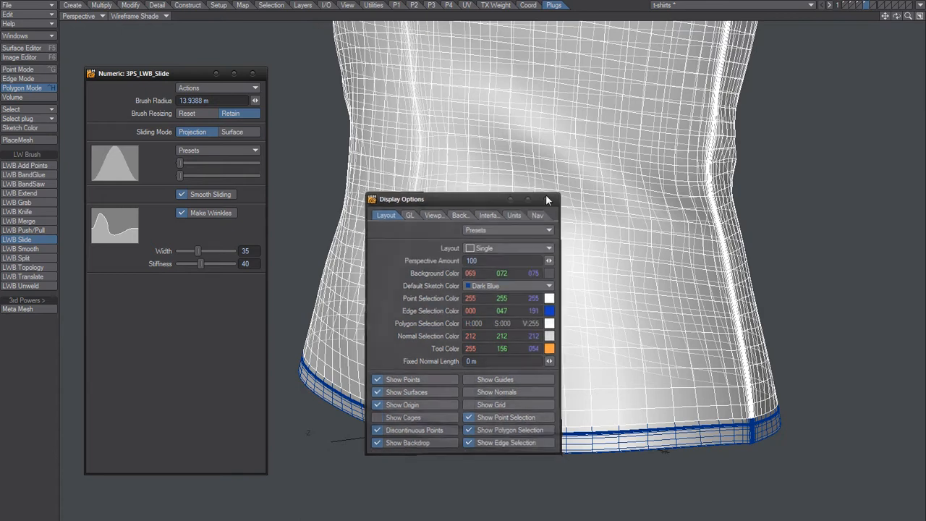
pyautogui.click(553, 196)
pyautogui.keyDown('ctrl'); pyautogui.keyDown('alt'); pyautogui.moveTo(479, 331); pyautogui.dragTo(455, 381); pyautogui.keyUp('alt'); pyautogui.keyUp('ctrl')
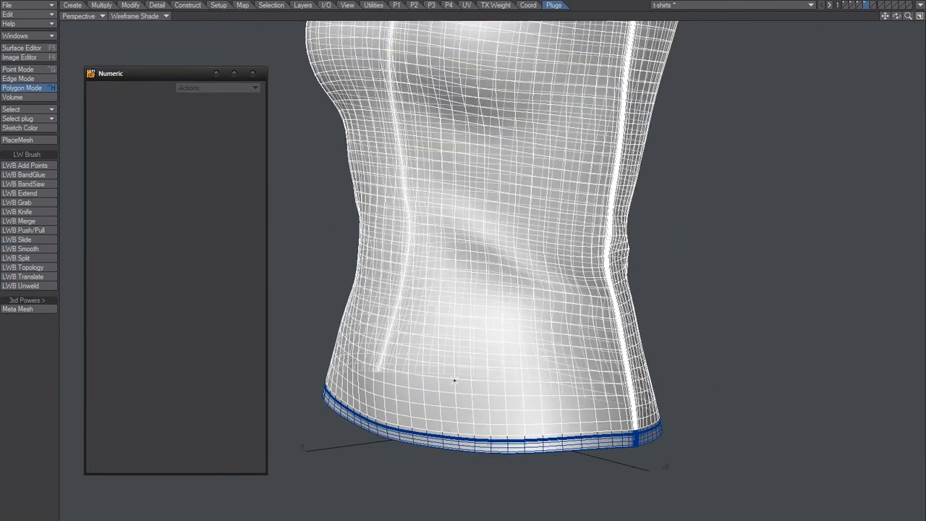
pyautogui.press('/')
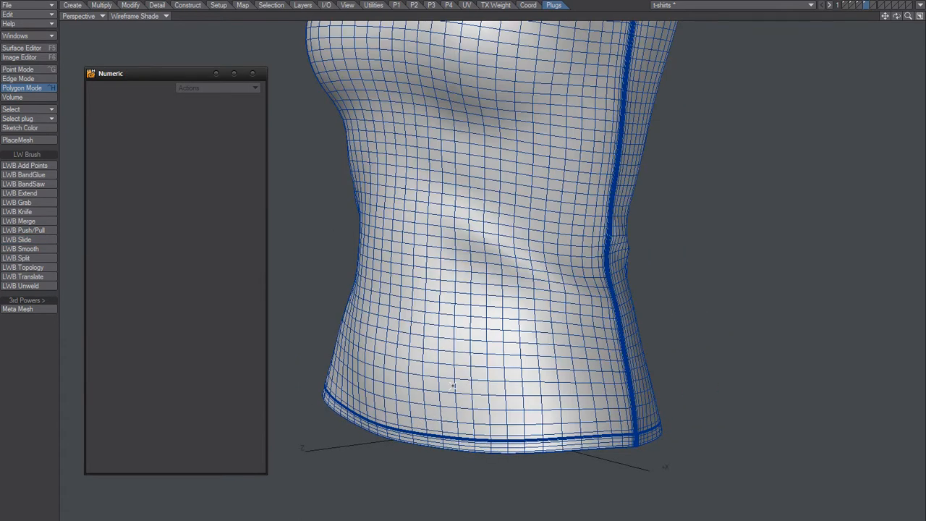
# - Examine the shirt's morph maps in the Vertex Maps list, and close it together with the Layers list
pyautogui.keyDown('alt'); pyautogui.moveTo(455, 373); pyautogui.dragTo(453, 378); pyautogui.keyUp('alt')
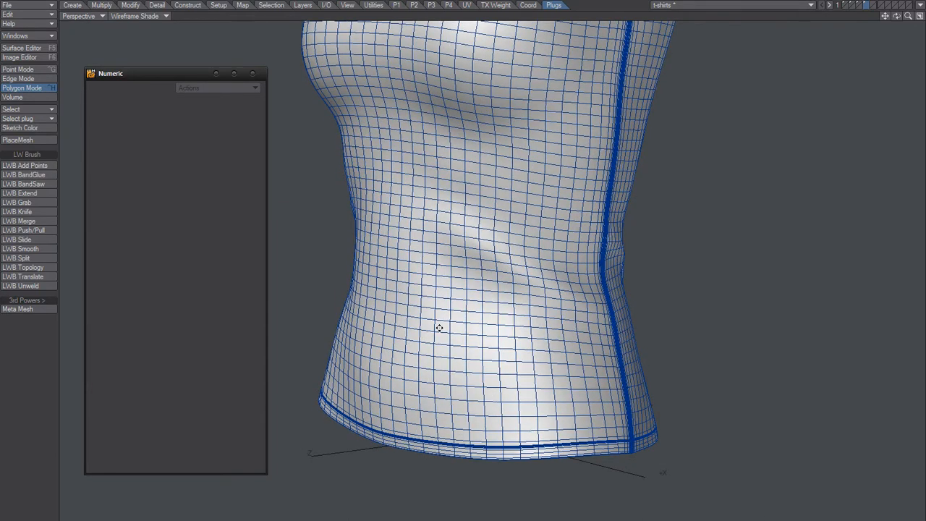
pyautogui.keyDown('alt'); pyautogui.keyDown('shift'); pyautogui.moveTo(440, 327); pyautogui.dragTo(438, 339); pyautogui.keyUp('shift'); pyautogui.keyUp('alt')
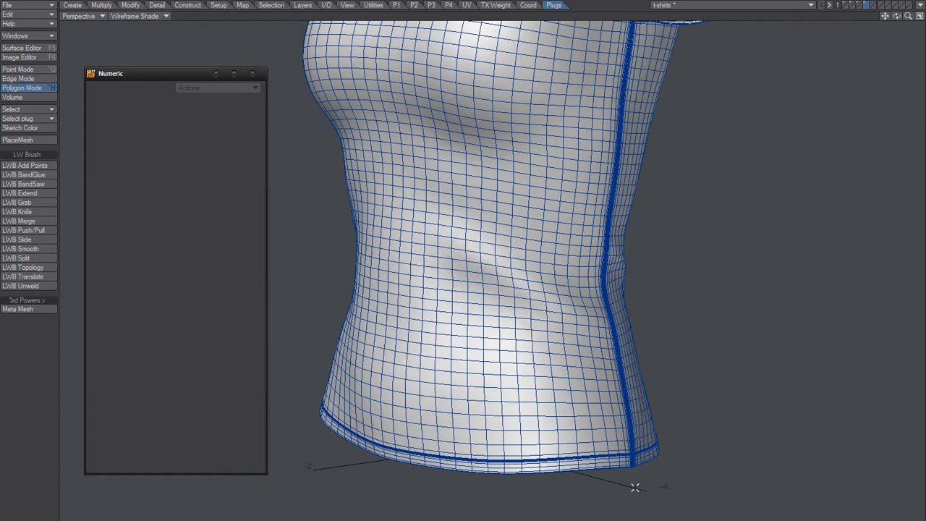
pyautogui.press('F7')
pyautogui.hotkey('ctrl', 'F7')
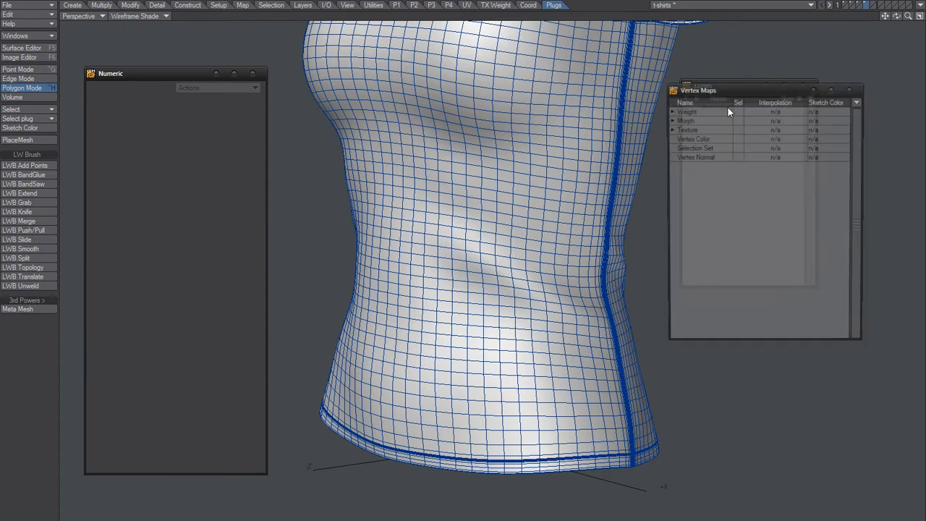
pyautogui.click(670, 119)
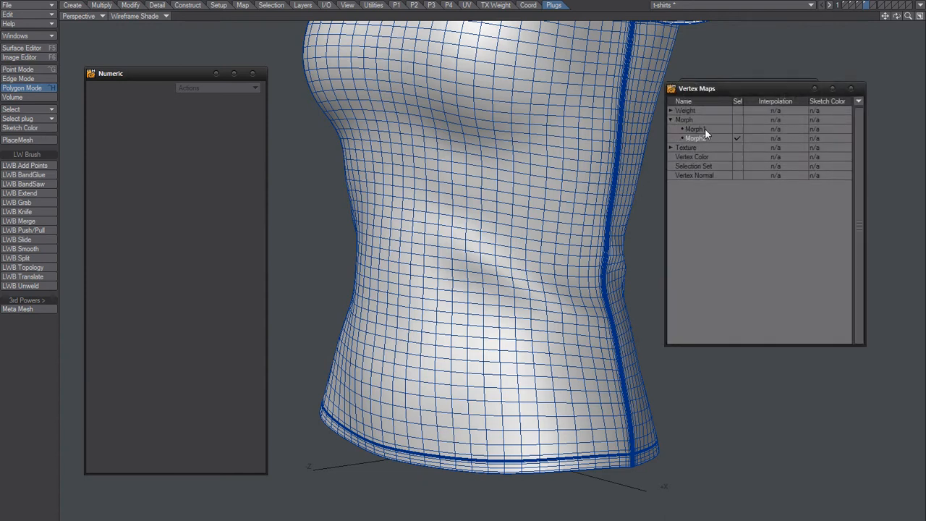
pyautogui.click(851, 89)
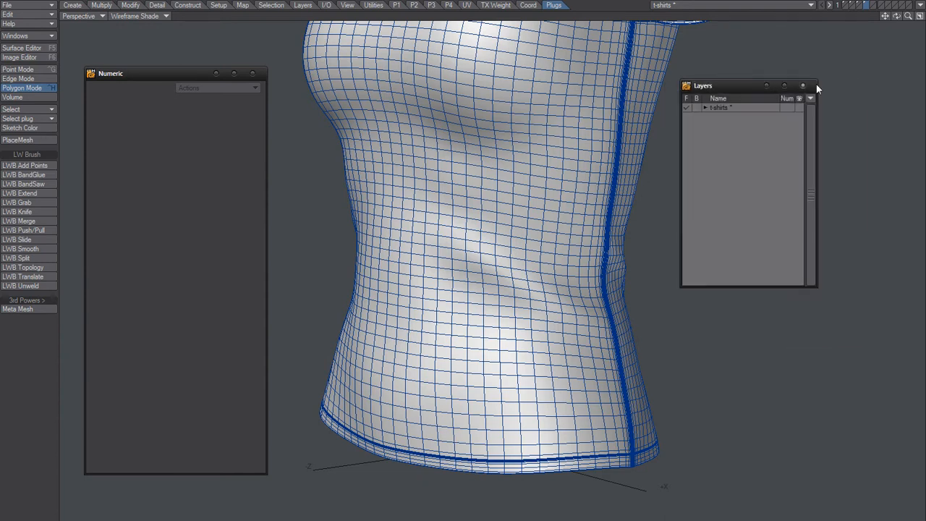
pyautogui.click(816, 84)
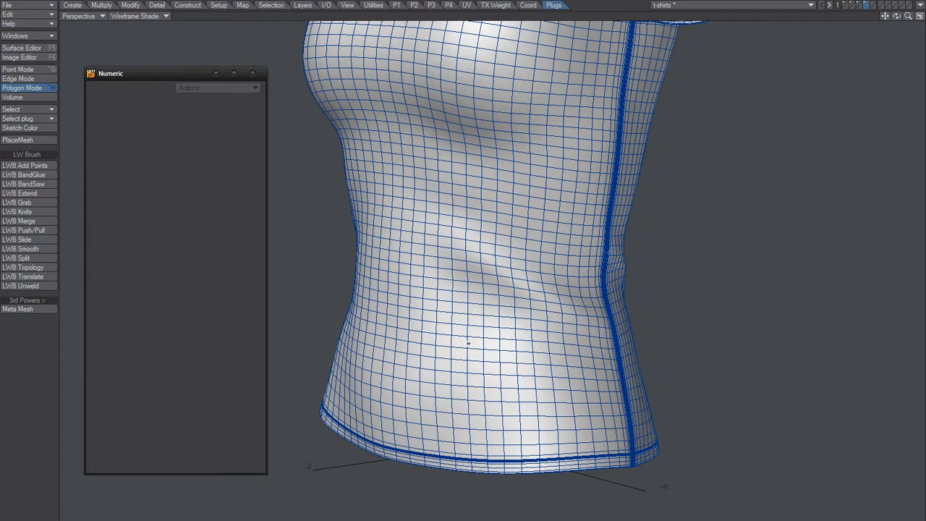
# - Activate LWB Slide and try wrinkle strokes sliding the belly fabric toward the hem, undoing the attempts
pyautogui.click(22, 239)
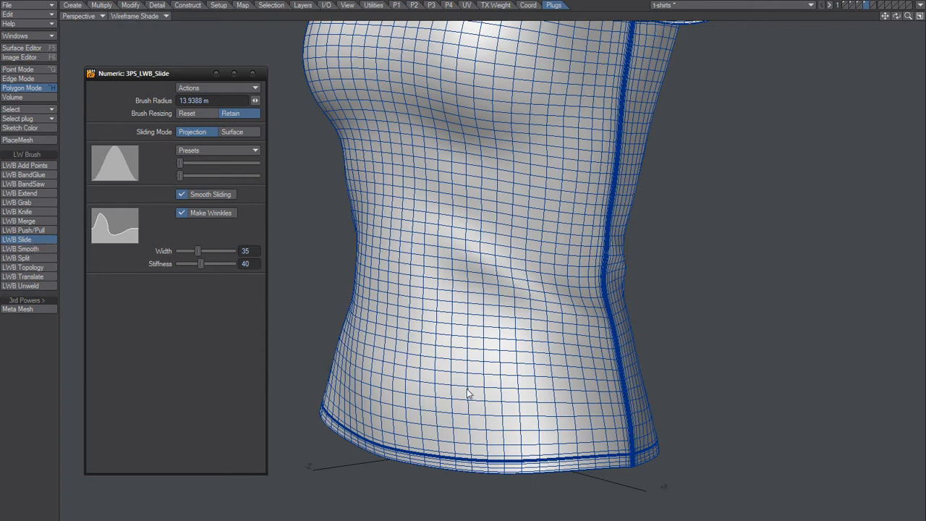
pyautogui.moveTo(437, 418); pyautogui.dragTo(439, 418)
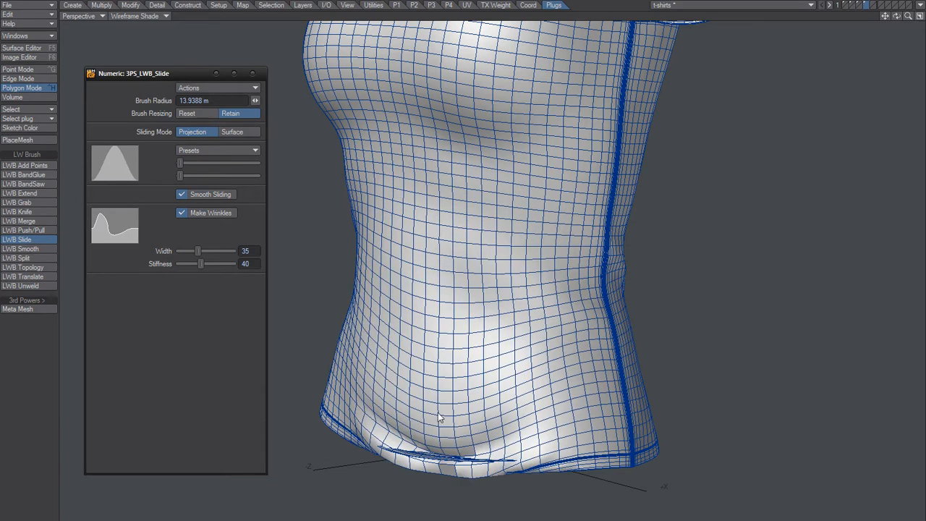
pyautogui.moveTo(450, 374)
pyautogui.mouseDown()
pyautogui.moveTo(443, 319)
pyautogui.moveTo(450, 394)
pyautogui.mouseUp()
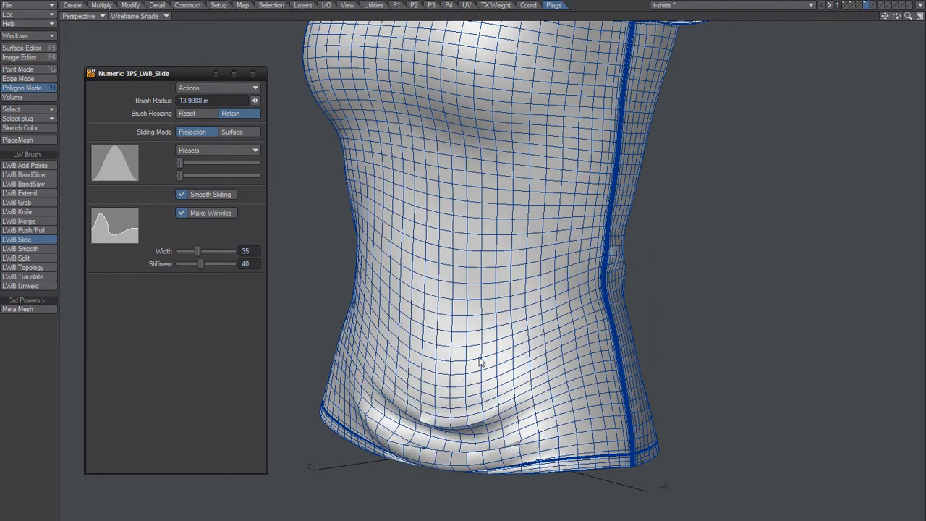
pyautogui.hotkey('ctrl', 'z')
pyautogui.moveTo(437, 307); pyautogui.dragTo(457, 350)
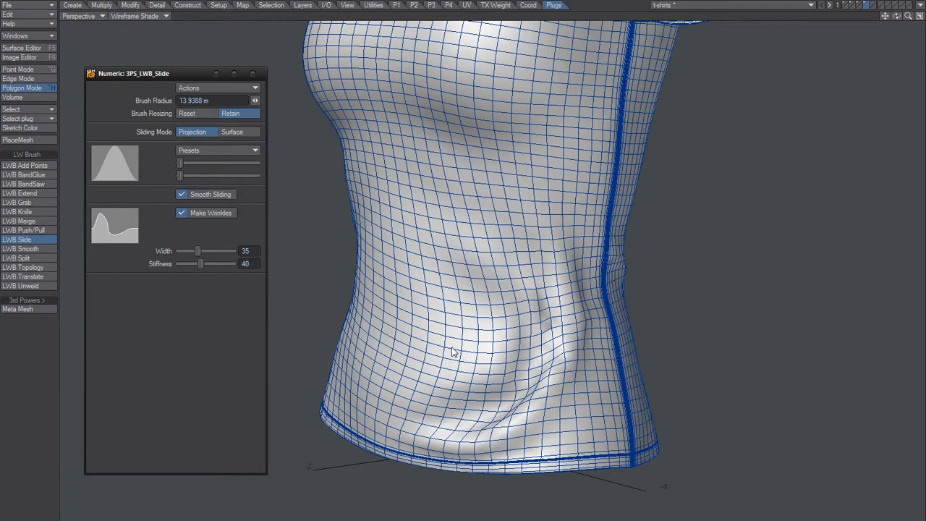
pyautogui.hotkey('ctrl', 'z')
pyautogui.moveTo(412, 322); pyautogui.dragTo(432, 349)
pyautogui.hotkey('ctrl', 'z')
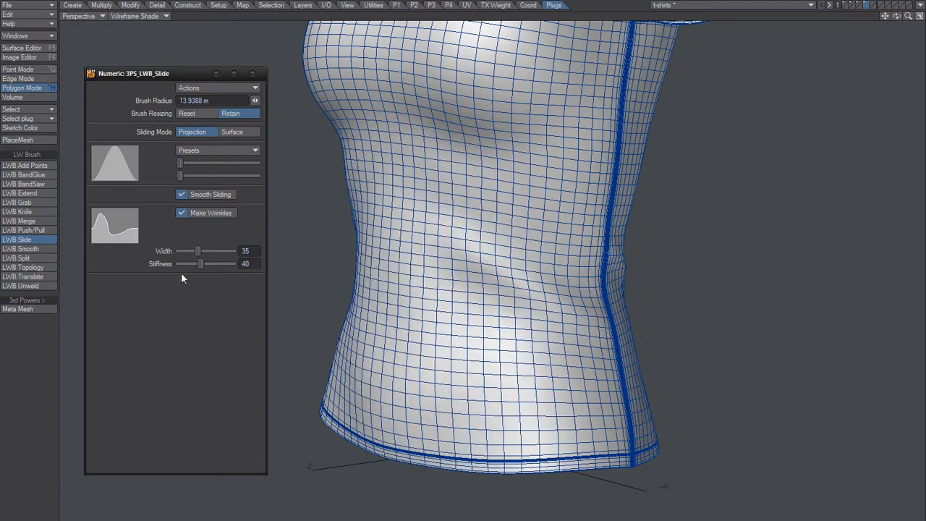
# - Set the wrinkle Width to 17 and Stiffness to 11, try a slide stroke on the lower belly, and undo it
pyautogui.moveTo(198, 250); pyautogui.dragTo(187, 250)
pyautogui.moveTo(459, 378); pyautogui.dragTo(464, 363)
pyautogui.hotkey('ctrl', 'z')
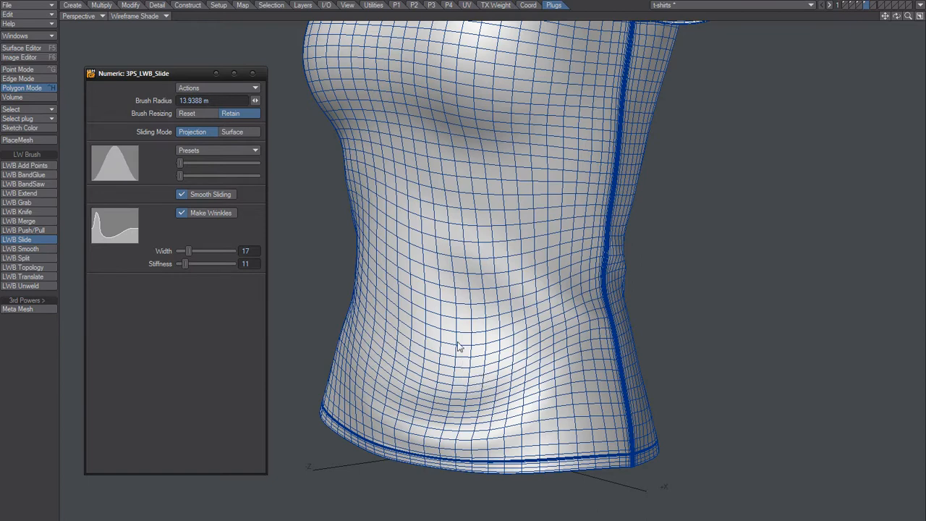
pyautogui.hotkey('ctrl', 'z')
# - Set the wrinkle Width to 8 and try pushing the belly fabric down over the hem, undoing the strokes
pyautogui.moveTo(188, 251); pyautogui.dragTo(182, 251)
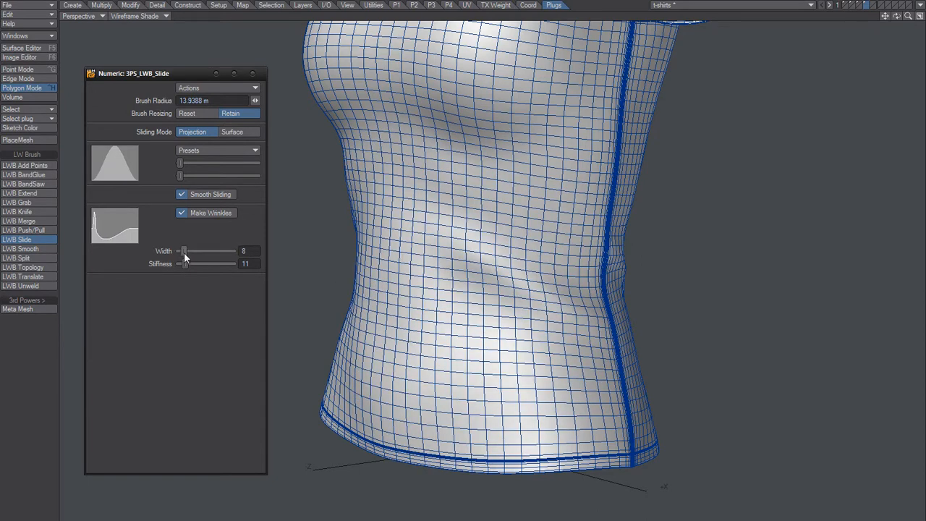
pyautogui.moveTo(456, 322)
pyautogui.mouseDown()
pyautogui.moveTo(480, 405)
pyautogui.moveTo(480, 394)
pyautogui.mouseUp()
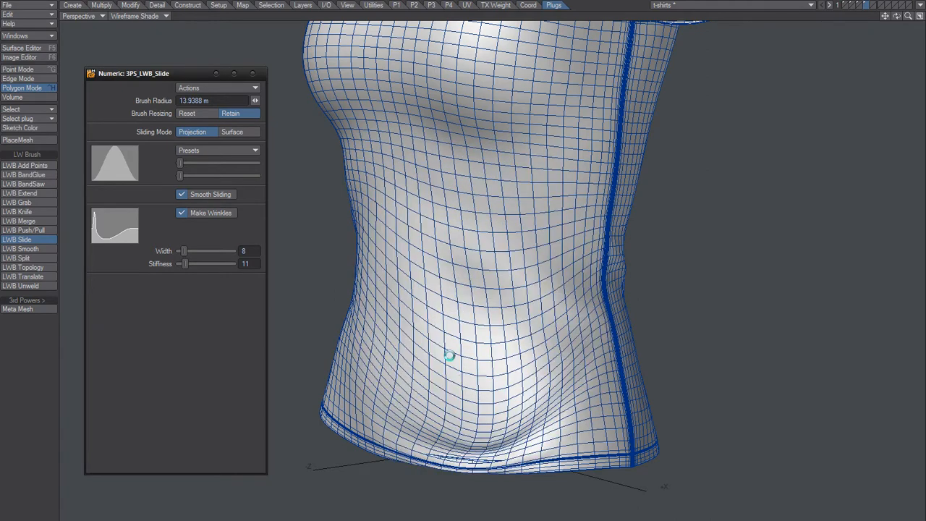
pyautogui.moveTo(446, 352)
pyautogui.mouseDown()
pyautogui.moveTo(450, 390)
pyautogui.moveTo(451, 381)
pyautogui.moveTo(435, 425)
pyautogui.mouseUp()
pyautogui.hotkey('ctrl', 'z')
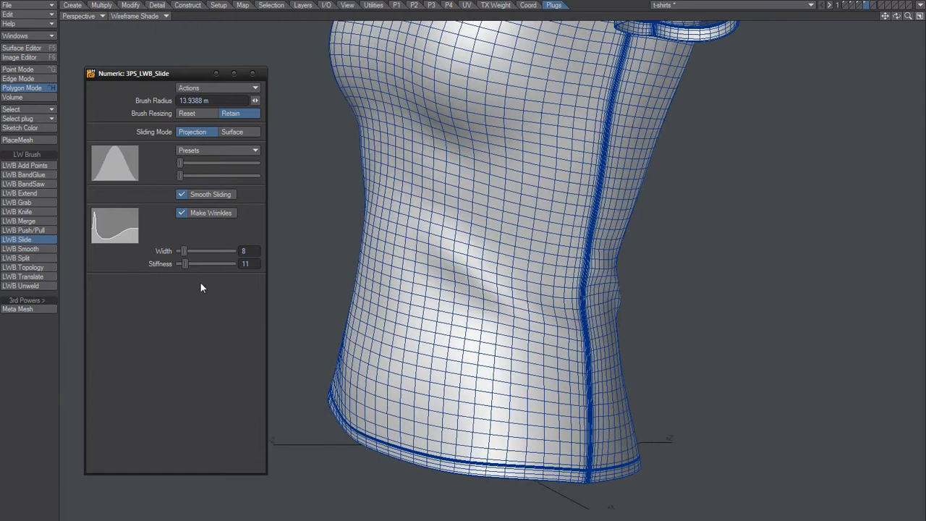
# - Raise the wrinkle Stiffness, ending at 17, while trying slide strokes on the lower belly and undoing them
pyautogui.moveTo(185, 264); pyautogui.dragTo(194, 264)
pyautogui.moveTo(436, 305)
pyautogui.mouseDown()
pyautogui.moveTo(451, 361)
pyautogui.moveTo(441, 368)
pyautogui.moveTo(409, 338)
pyautogui.mouseUp()
pyautogui.hotkey('ctrl', 'z')
pyautogui.hotkey('ctrl', 'z')
pyautogui.moveTo(457, 355); pyautogui.dragTo(458, 357)
pyautogui.keyDown('alt'); pyautogui.moveTo(458, 366); pyautogui.dragTo(390, 364); pyautogui.keyUp('alt')
pyautogui.click(188, 264)
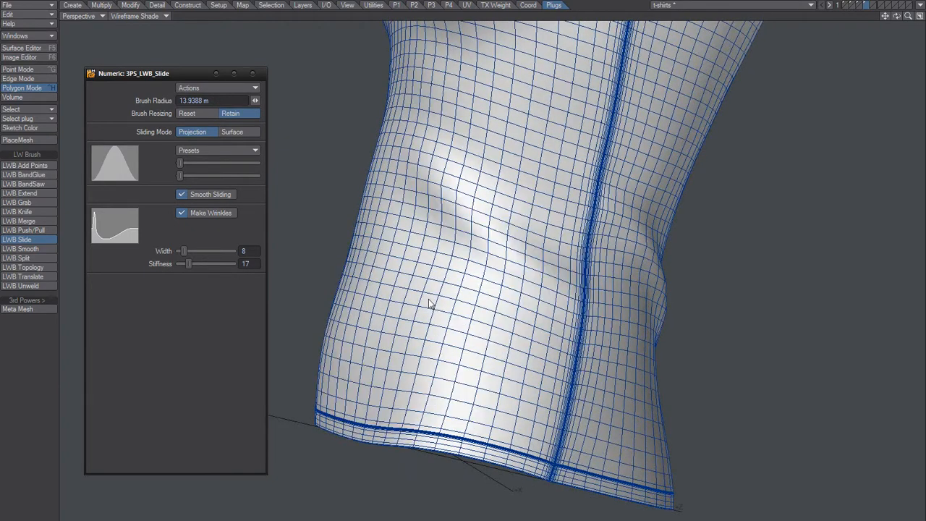
pyautogui.moveTo(419, 342)
pyautogui.mouseDown()
pyautogui.moveTo(434, 265)
pyautogui.moveTo(421, 316)
pyautogui.moveTo(429, 228)
pyautogui.moveTo(417, 347)
pyautogui.moveTo(418, 325)
pyautogui.mouseUp()
pyautogui.hotkey('ctrl', 'z')
# - Set the wrinkle Width to 41 and try several downward slide strokes across the lower front of the shirt, undoing each
pyautogui.moveTo(183, 249); pyautogui.dragTo(200, 253)
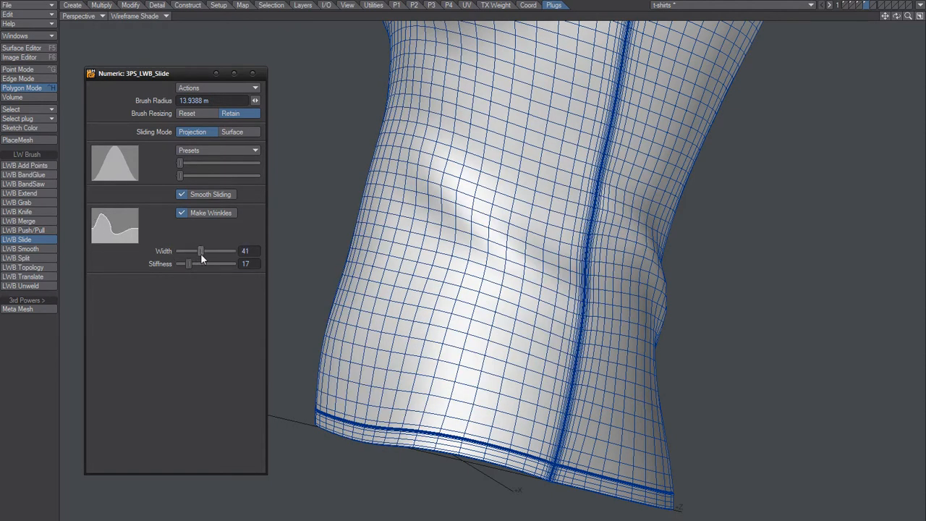
pyautogui.moveTo(418, 372); pyautogui.dragTo(426, 355)
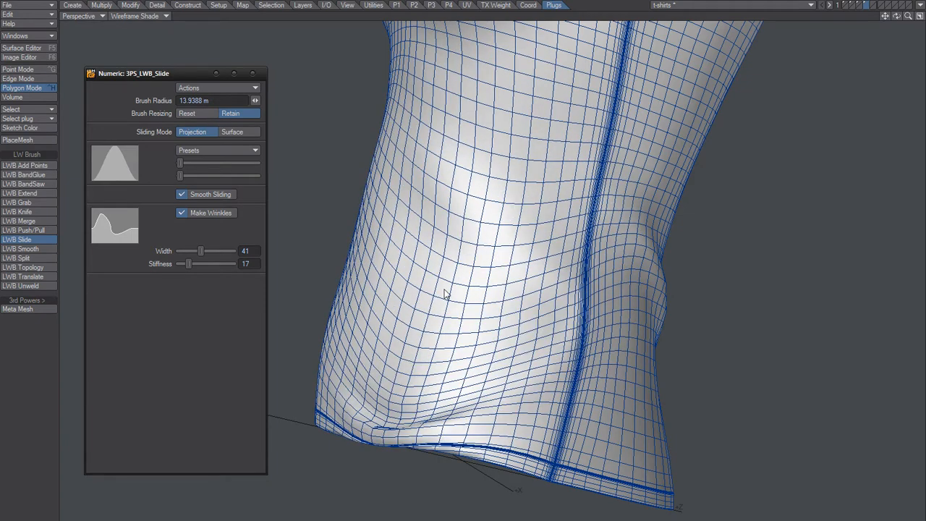
pyautogui.hotkey('ctrl', 'z')
pyautogui.moveTo(453, 228)
pyautogui.mouseDown()
pyautogui.moveTo(422, 376)
pyautogui.moveTo(425, 361)
pyautogui.mouseUp()
pyautogui.hotkey('ctrl', 'z')
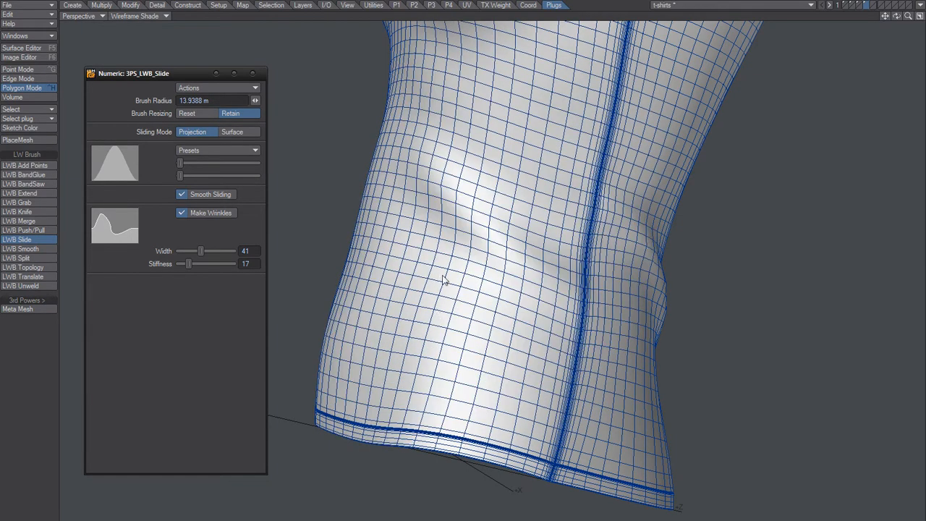
pyautogui.moveTo(444, 280); pyautogui.dragTo(438, 355)
pyautogui.hotkey('ctrl', 'z')
pyautogui.moveTo(399, 309)
pyautogui.keyDown('alt'); pyautogui.mouseDown()
pyautogui.moveTo(424, 321)
pyautogui.moveTo(413, 403)
pyautogui.moveTo(421, 360)
pyautogui.moveTo(451, 367)
pyautogui.moveTo(451, 377)
pyautogui.mouseUp(); pyautogui.keyUp('alt')
pyautogui.hotkey('ctrl', 'z')
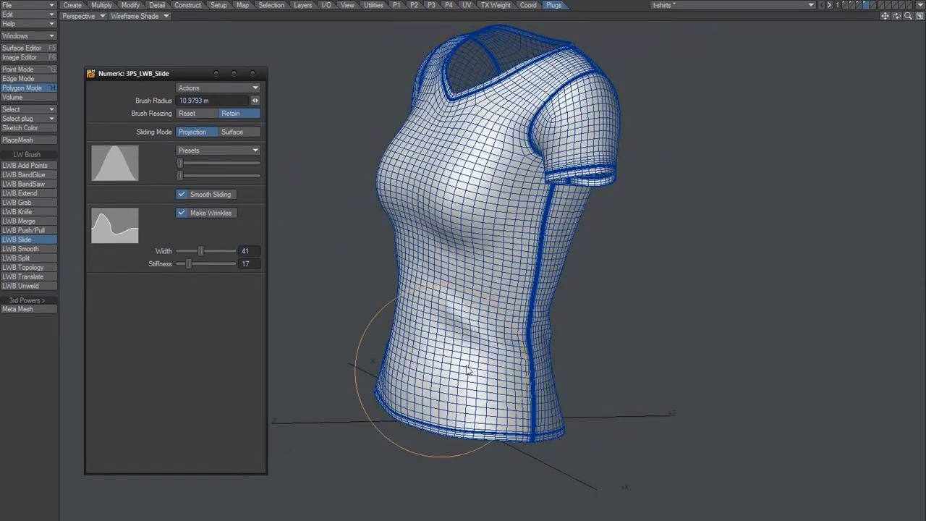
# - Enlarge the brush radius to about 15.67 m and try downward slide strokes on the belly, undoing them
pyautogui.moveTo(467, 370); pyautogui.dragTo(498, 372, button='right')
pyautogui.moveTo(447, 332); pyautogui.dragTo(449, 374)
pyautogui.hotkey('ctrl', 'z')
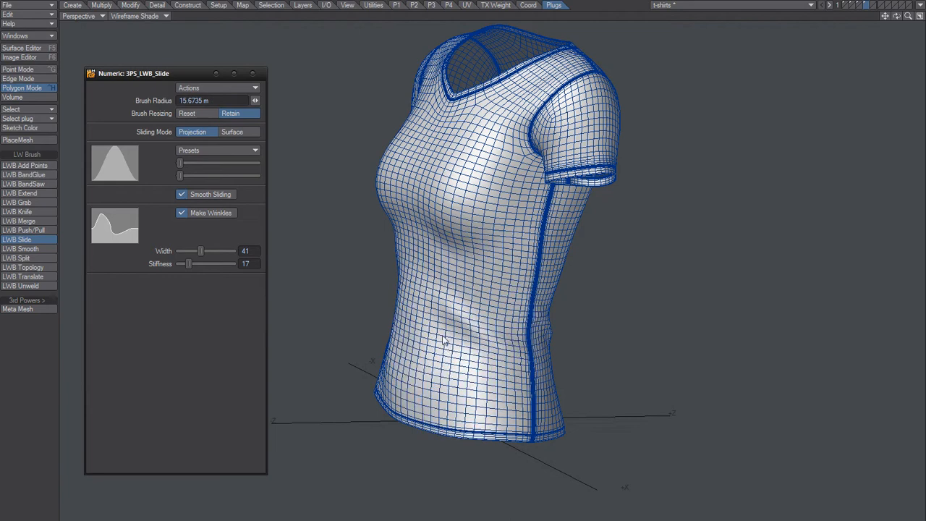
pyautogui.moveTo(443, 336); pyautogui.dragTo(447, 377)
pyautogui.hotkey('ctrl', 'z')
# - Set the wrinkle Width to 10 and Stiffness to 47, testing each on the lower front and undoing the test strokes
pyautogui.moveTo(191, 252); pyautogui.dragTo(184, 250)
pyautogui.moveTo(454, 411); pyautogui.dragTo(456, 398)
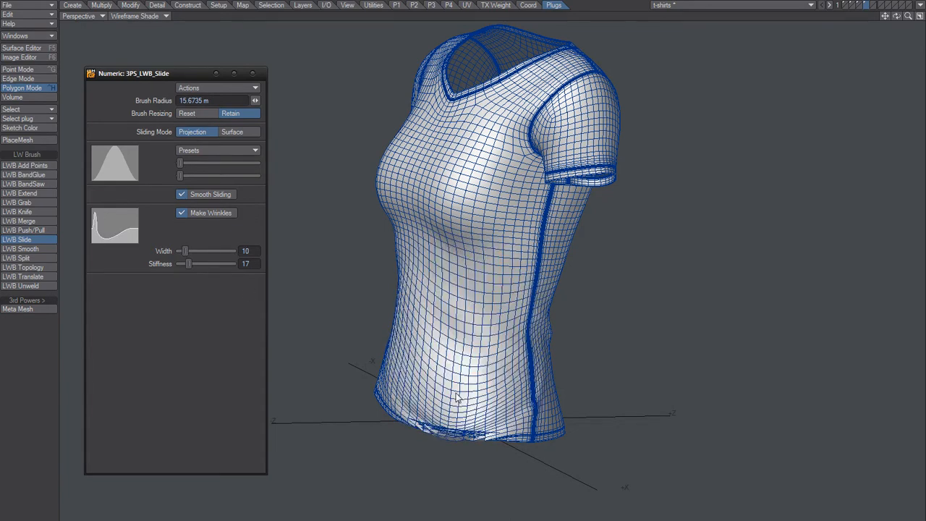
pyautogui.hotkey('ctrl', 'z')
pyautogui.moveTo(189, 264); pyautogui.dragTo(204, 264)
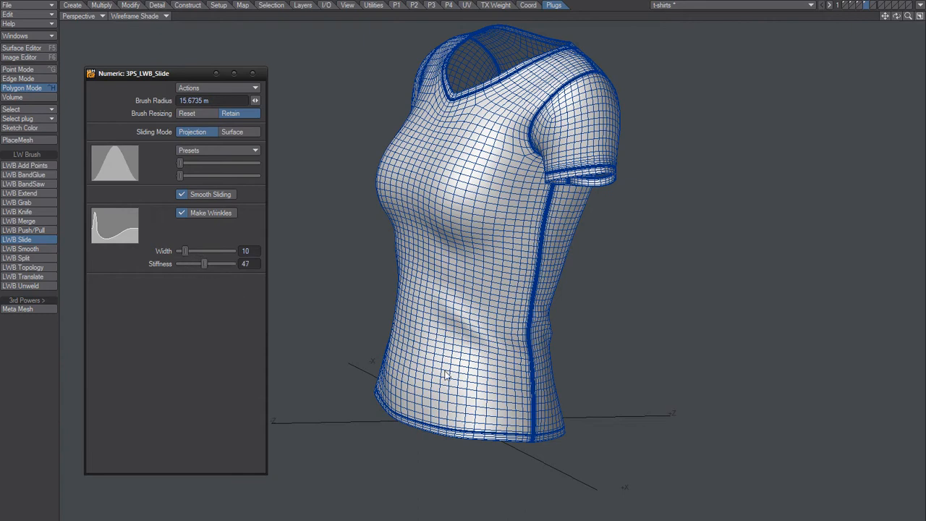
pyautogui.moveTo(444, 397); pyautogui.dragTo(451, 390)
pyautogui.hotkey('ctrl', 'z')
# - Slide the belly fabric down over the front hem so it folds and wrinkles, and exit the brush
pyautogui.moveTo(451, 342)
pyautogui.mouseDown()
pyautogui.moveTo(448, 369)
pyautogui.moveTo(446, 337)
pyautogui.mouseUp()
pyautogui.moveTo(446, 379)
pyautogui.mouseDown()
pyautogui.moveTo(458, 374)
pyautogui.moveTo(452, 359)
pyautogui.moveTo(443, 380)
pyautogui.moveTo(510, 376)
pyautogui.moveTo(504, 306)
pyautogui.moveTo(490, 337)
pyautogui.moveTo(427, 375)
pyautogui.moveTo(468, 376)
pyautogui.moveTo(448, 400)
pyautogui.moveTo(395, 411)
pyautogui.moveTo(447, 385)
pyautogui.moveTo(546, 370)
pyautogui.mouseUp()
pyautogui.scroll(4, 517, 389)
pyautogui.scroll(4, 406, 410)
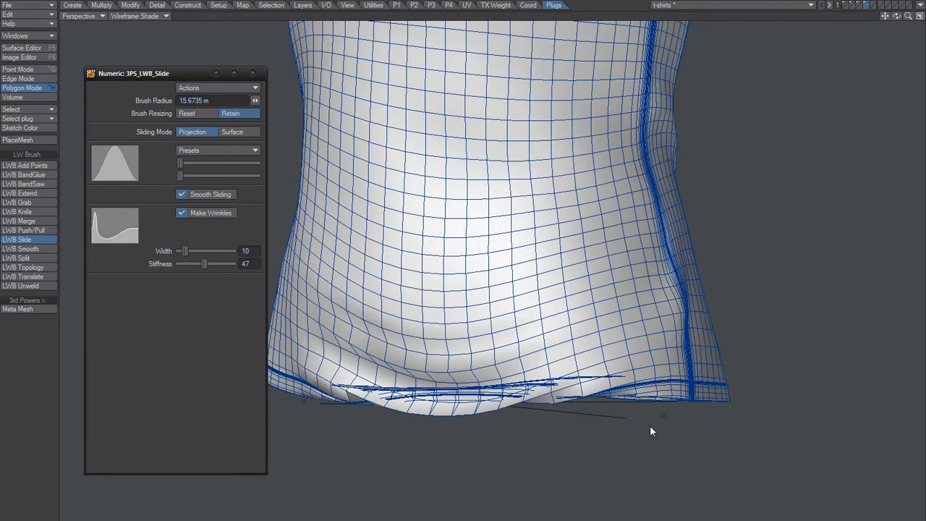
pyautogui.press('space')
# - Undo and redo the slide deformation to compare the hem's shape before and after it
pyautogui.keyDown('alt'); pyautogui.keyDown('shift'); pyautogui.moveTo(596, 508); pyautogui.dragTo(647, 508); pyautogui.keyUp('shift'); pyautogui.keyUp('alt')
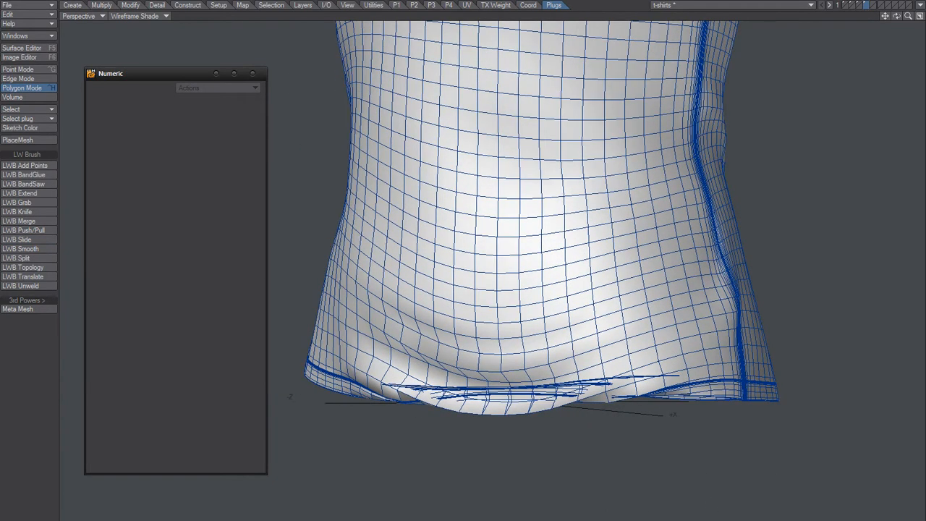
pyautogui.keyDown('alt'); pyautogui.moveTo(525, 343); pyautogui.dragTo(544, 364); pyautogui.keyUp('alt')
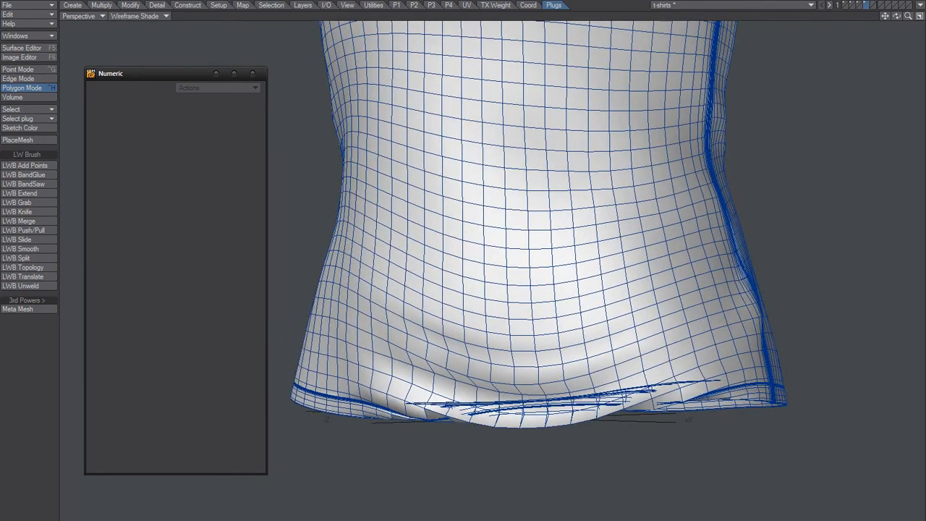
pyautogui.hotkey('ctrl', 'z')
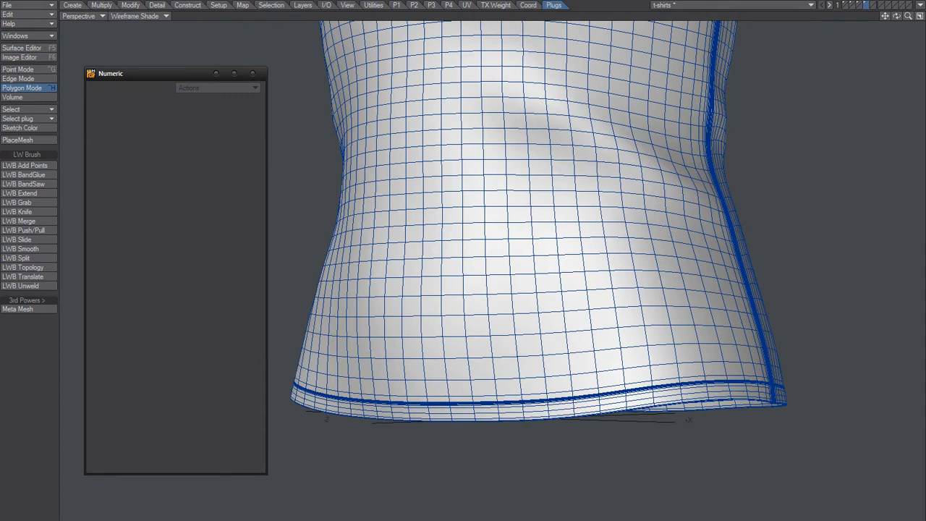
pyautogui.press('z')
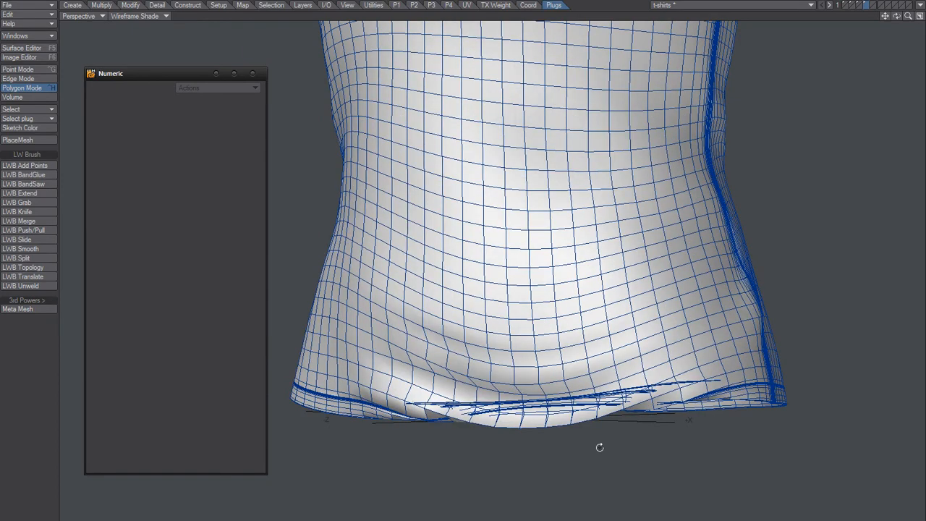
# - Select the entire connected hem band starting from a few of its polygons, and show the viewport as Wireframe
pyautogui.keyDown('alt'); pyautogui.moveTo(600, 446); pyautogui.dragTo(329, 382); pyautogui.keyUp('alt')
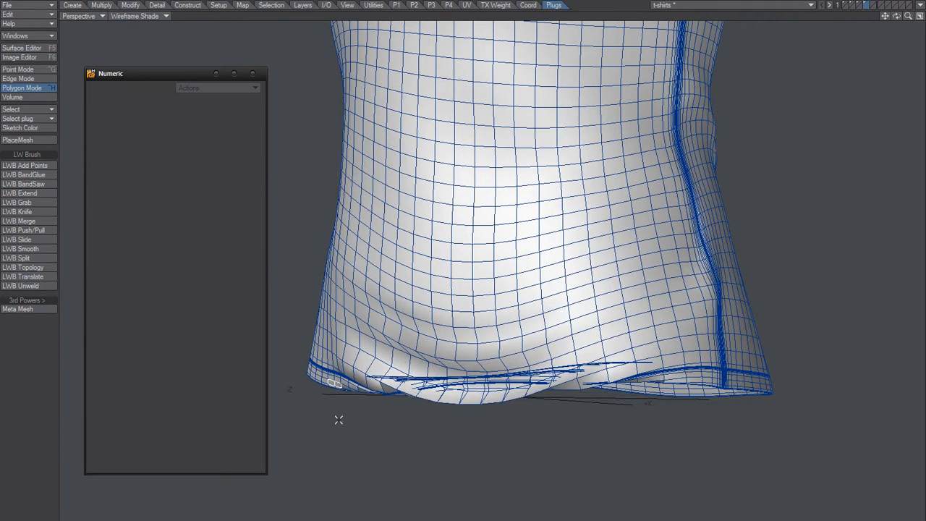
pyautogui.hotkey('ctrl', 'l')
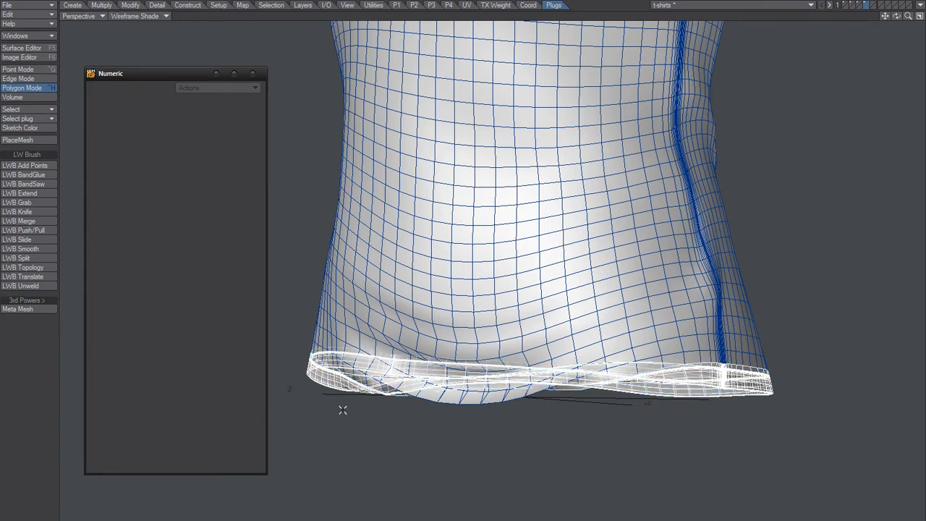
pyautogui.click(156, 16)
pyautogui.click(153, 6)
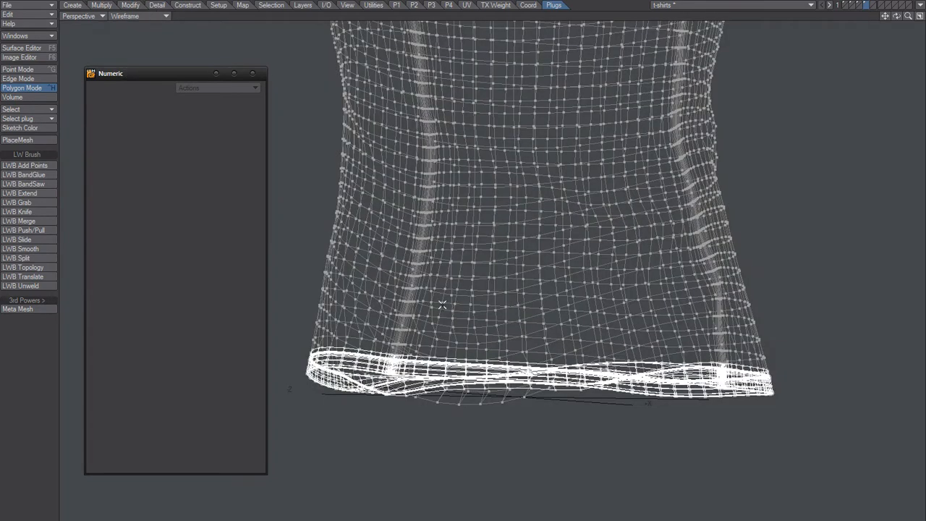
# - Airbrush the Morph2 vertex map along the selected hem with radius 280.0 and strength 100% to restore the hem's shape
pyautogui.hotkey('ctrl', 'a')
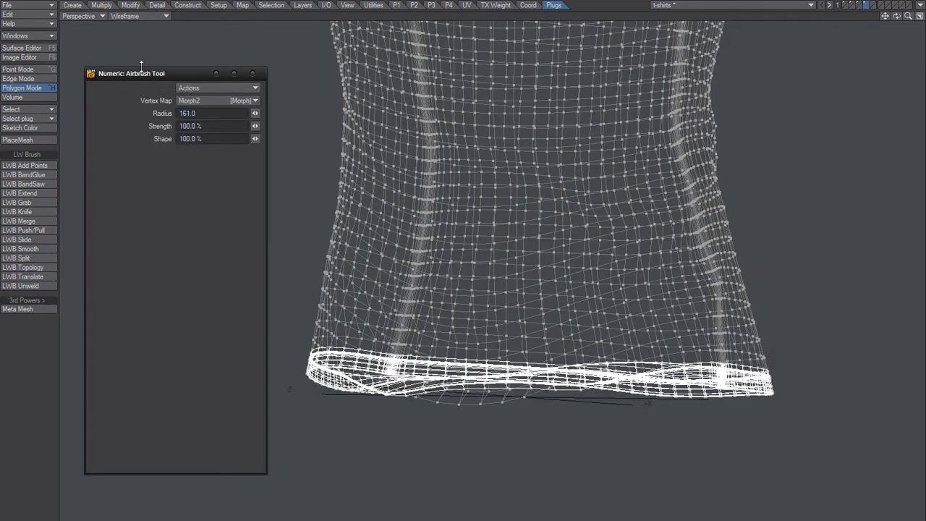
pyautogui.click(182, 100)
pyautogui.click(212, 99)
pyautogui.moveTo(419, 380); pyautogui.dragTo(455, 355, button='right')
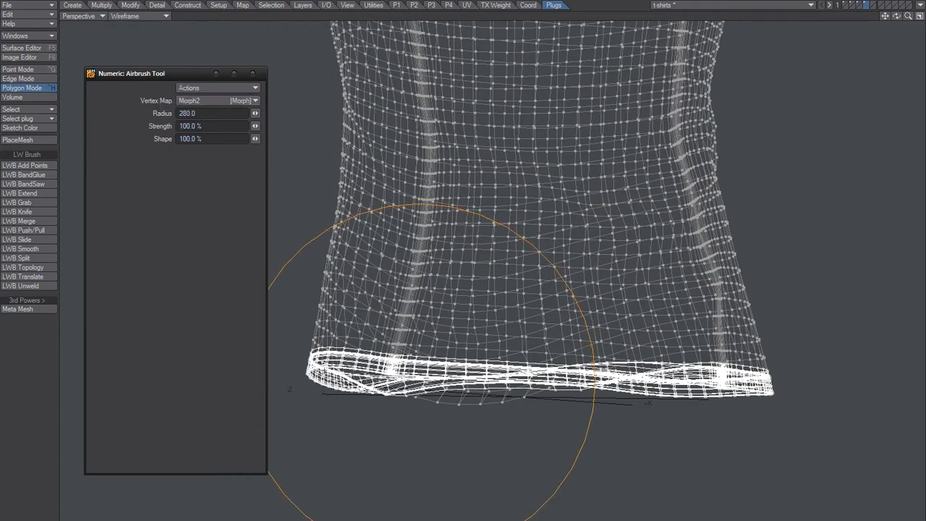
pyautogui.moveTo(431, 365)
pyautogui.mouseDown()
pyautogui.moveTo(492, 376)
pyautogui.moveTo(720, 367)
pyautogui.mouseUp()
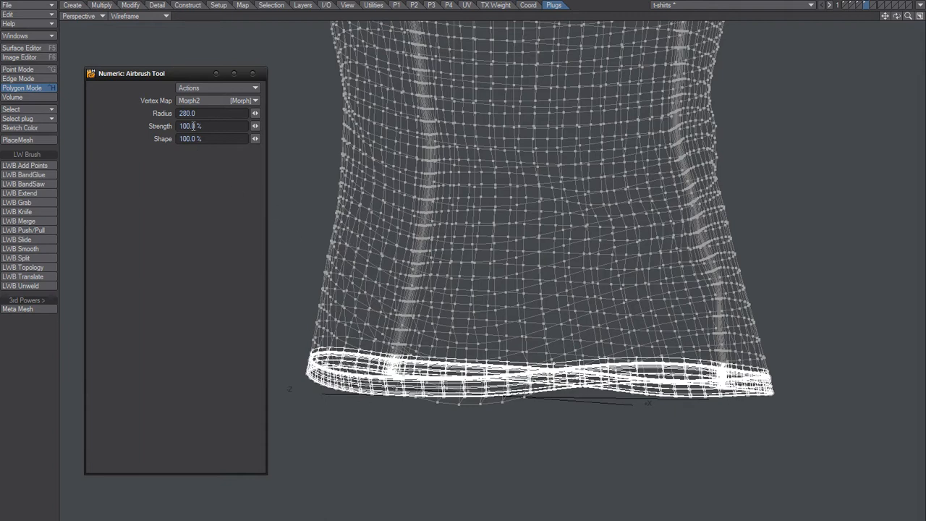
# - Return the viewport to Wireframe Shade and exit the Airbrush tool
pyautogui.click(153, 16)
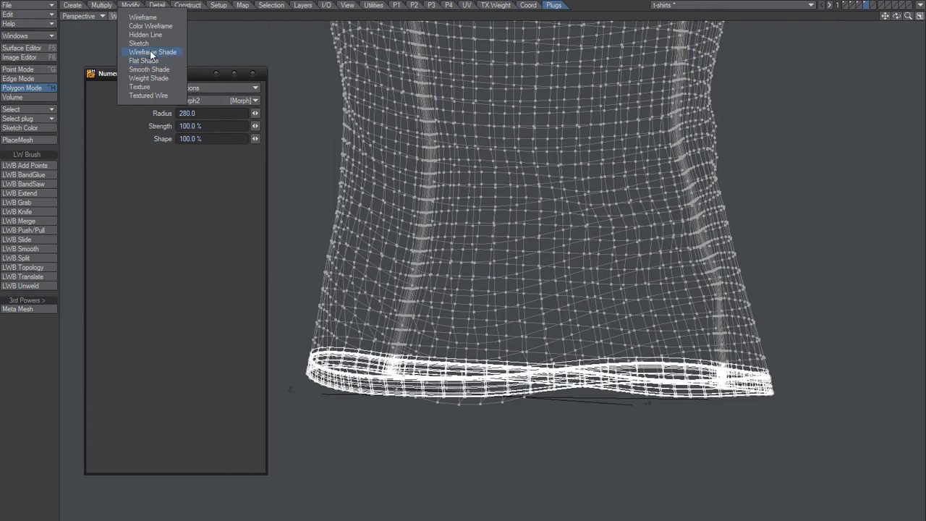
pyautogui.click(152, 53)
pyautogui.press('space')
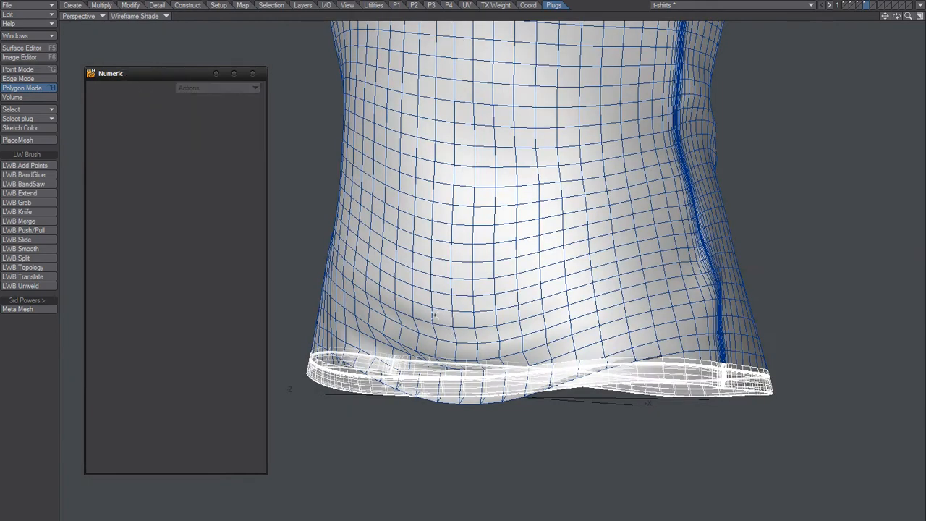
# - Clear the hem selection, select the strip of body polygons poking through the front hem, and expand that selection upward
pyautogui.moveTo(441, 338)
pyautogui.keyDown('ctrl'); pyautogui.keyDown('alt'); pyautogui.mouseDown()
pyautogui.moveTo(490, 330)
pyautogui.moveTo(471, 366)
pyautogui.moveTo(430, 366)
pyautogui.moveTo(451, 325)
pyautogui.mouseUp(); pyautogui.keyUp('alt'); pyautogui.keyUp('ctrl')
pyautogui.press('/')
pyautogui.moveTo(450, 435)
pyautogui.keyDown('alt'); pyautogui.keyDown('shift'); pyautogui.mouseDown()
pyautogui.moveTo(487, 404)
pyautogui.moveTo(475, 408)
pyautogui.moveTo(504, 409)
pyautogui.mouseUp(); pyautogui.keyUp('shift'); pyautogui.keyUp('alt')
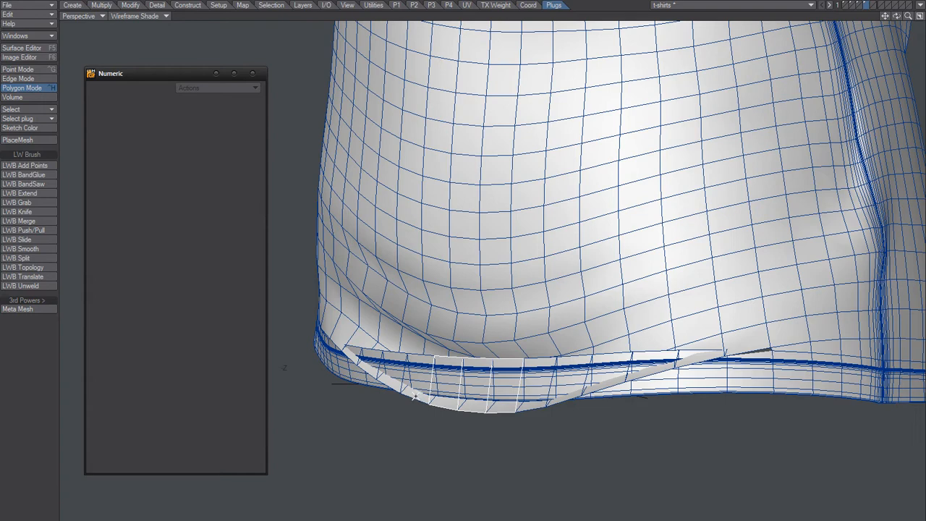
pyautogui.moveTo(393, 366)
pyautogui.mouseDown()
pyautogui.moveTo(497, 383)
pyautogui.moveTo(609, 371)
pyautogui.mouseUp()
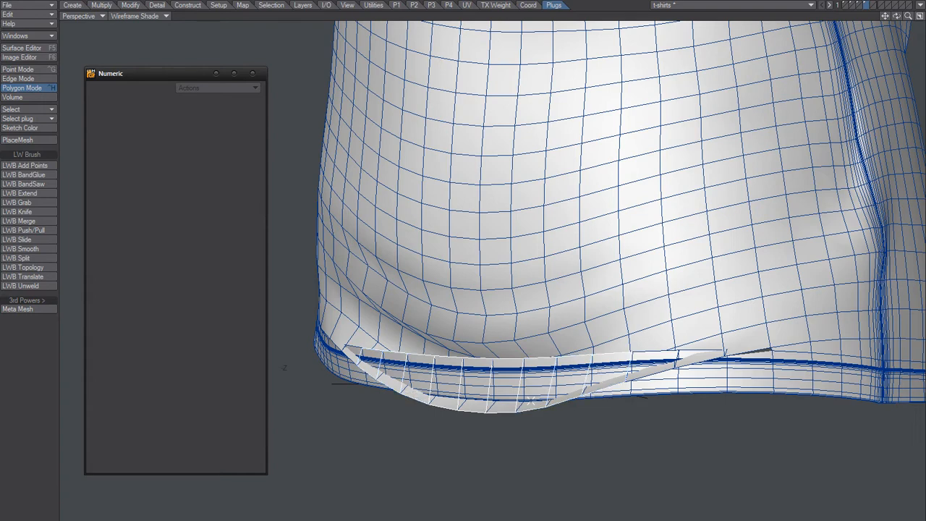
pyautogui.hotkey('shift', ']')
pyautogui.hotkey('shift', ']')
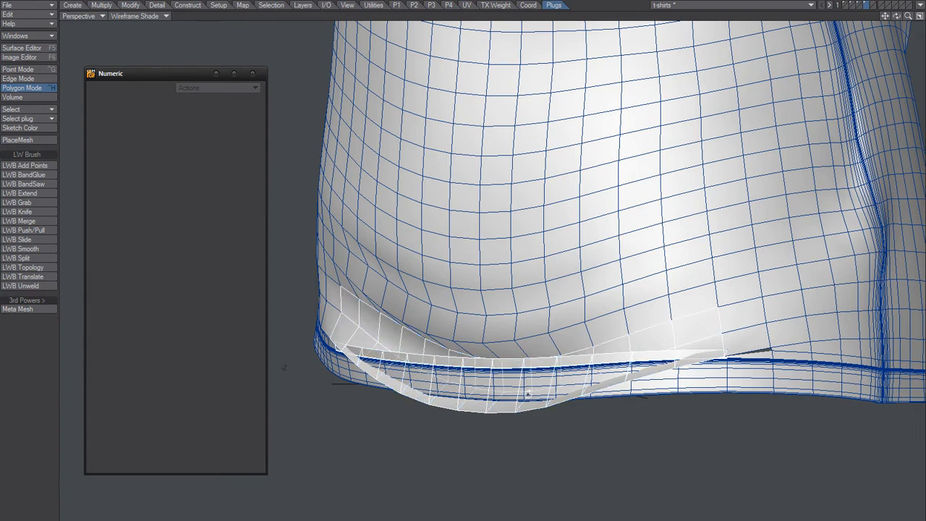
pyautogui.hotkey('shift', ']')
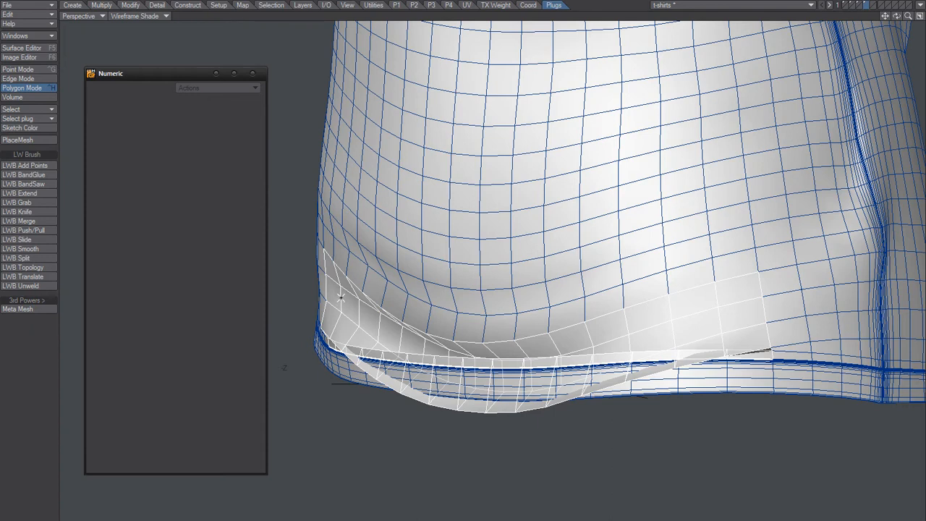
# - Deselect the upper body polygons near the front corner, keeping only the strip that pokes through the hem
pyautogui.keyDown('alt'); pyautogui.moveTo(502, 337); pyautogui.dragTo(526, 340); pyautogui.keyUp('alt')
pyautogui.moveTo(360, 311); pyautogui.dragTo(442, 345)
pyautogui.moveTo(351, 327); pyautogui.dragTo(407, 340)
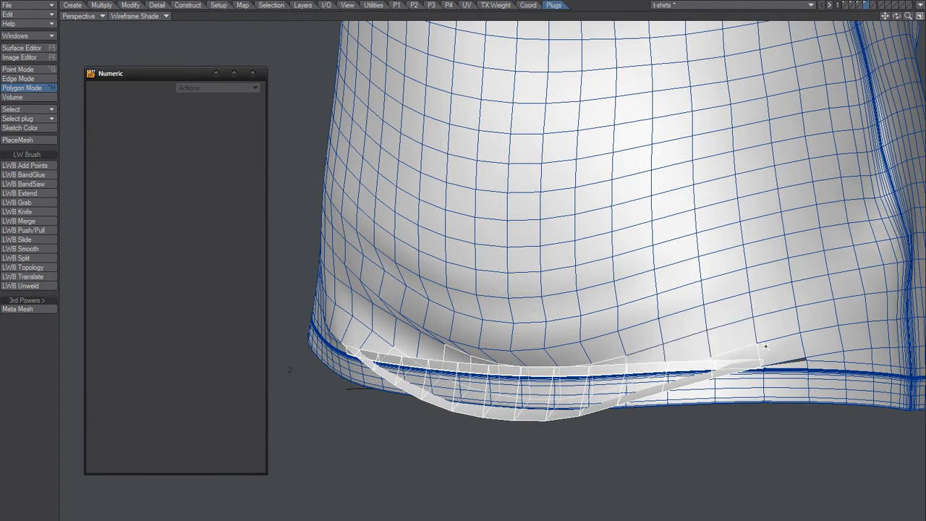
# - Try airbrushing the Morph2 vertex map along the selected strip in Wireframe with radius 423.0 and strength 100%, and return to Wireframe Shade
pyautogui.press('F11')
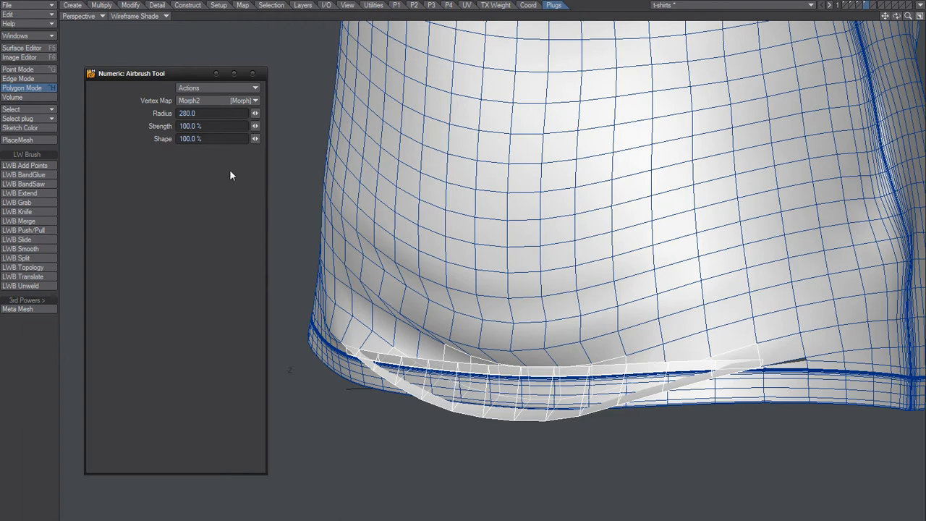
pyautogui.click(128, 16)
pyautogui.click(148, 3)
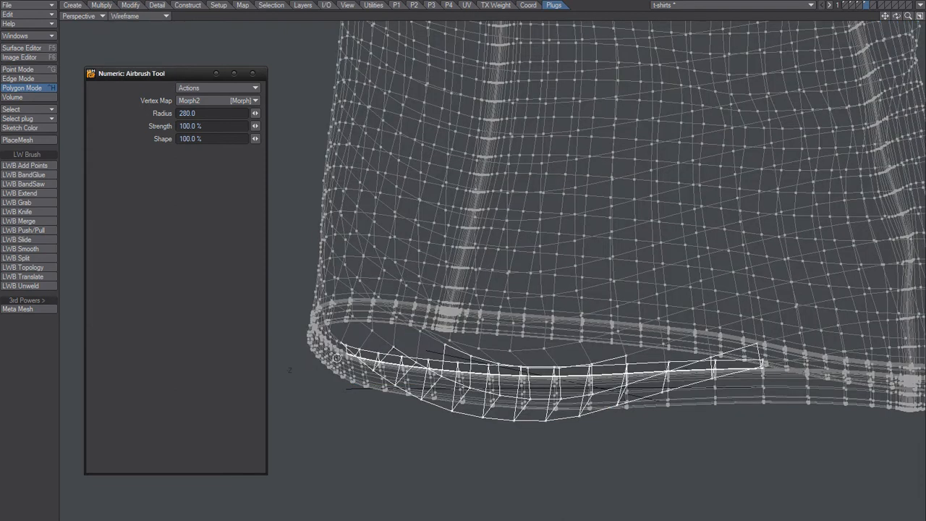
pyautogui.moveTo(387, 371); pyautogui.dragTo(429, 359, button='right')
pyautogui.moveTo(362, 362)
pyautogui.mouseDown()
pyautogui.moveTo(384, 376)
pyautogui.moveTo(696, 368)
pyautogui.moveTo(742, 344)
pyautogui.mouseUp()
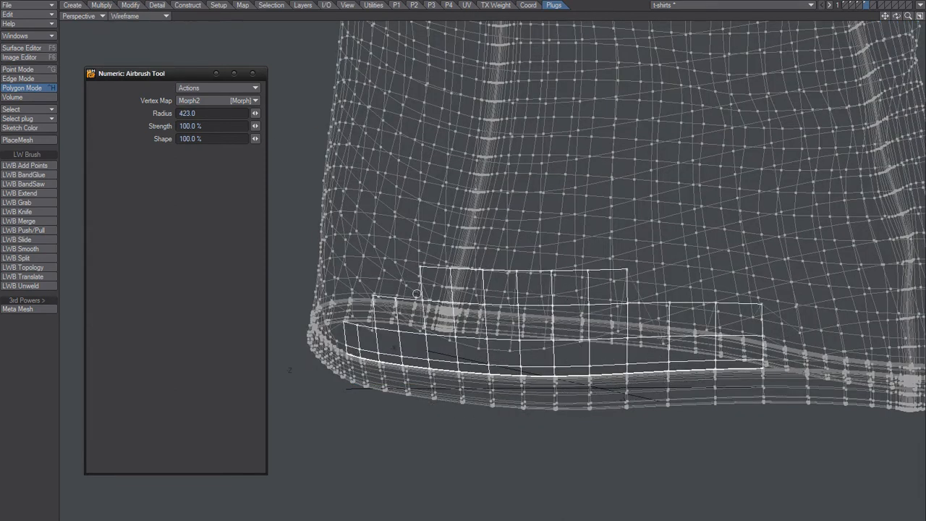
pyautogui.click(147, 16)
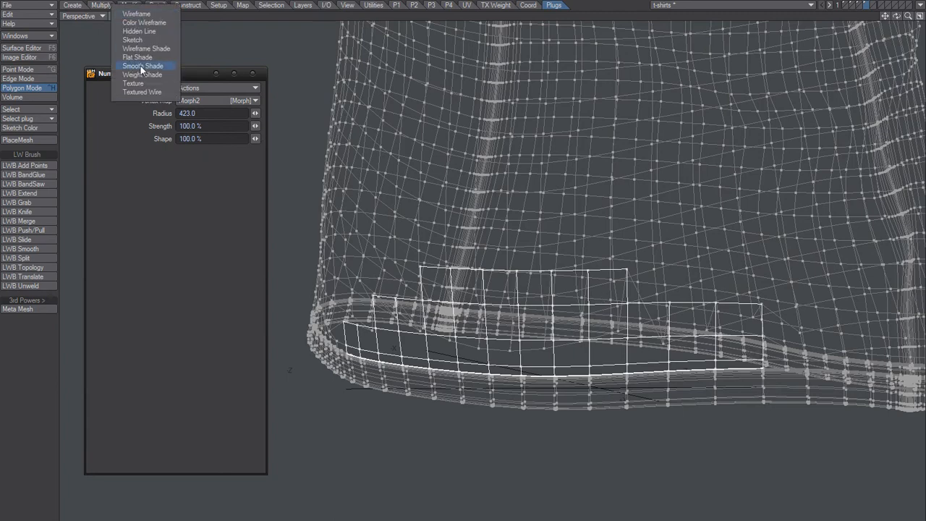
pyautogui.click(149, 49)
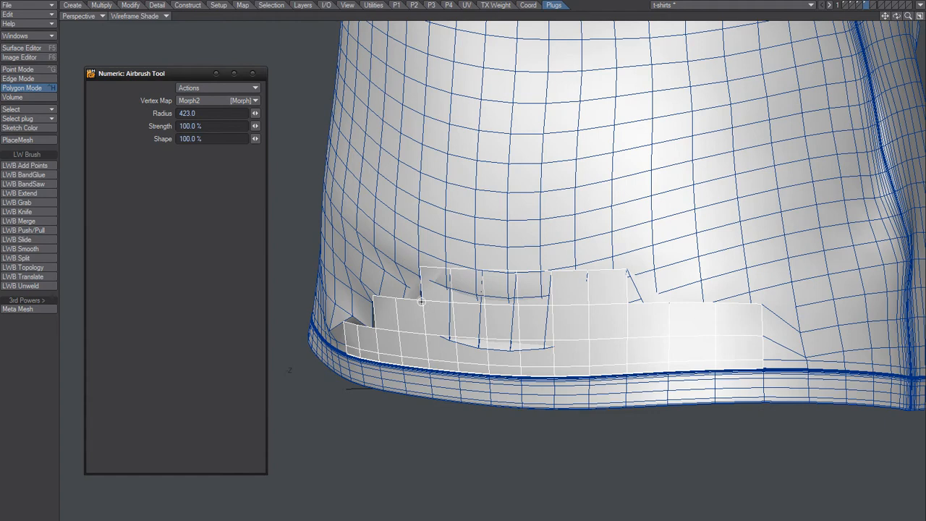
# - Try RT Smooth on the airbrushed strip with strength 1.0, raising the iterations to 2000 and finally 5000
pyautogui.hotkey('shift', 'm')
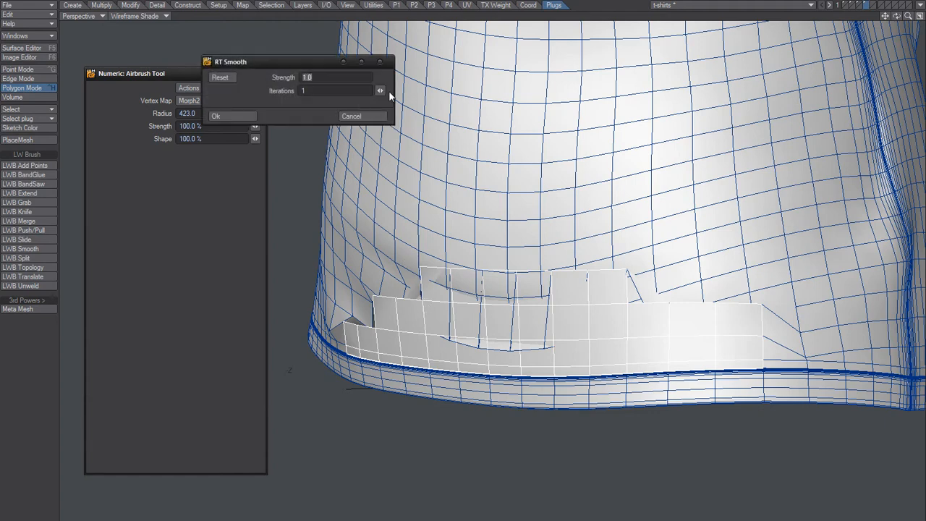
pyautogui.moveTo(381, 92); pyautogui.dragTo(412, 91)
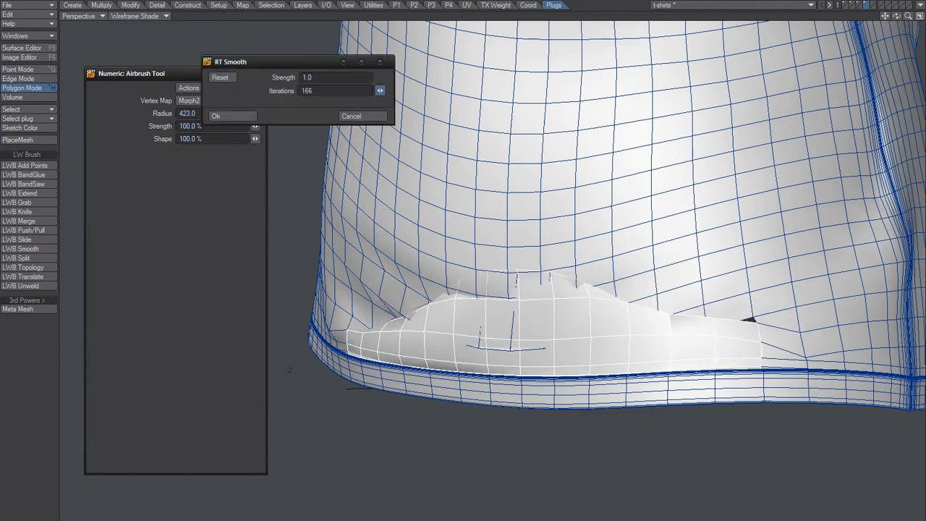
pyautogui.moveTo(677, 152); pyautogui.dragTo(296, 101)
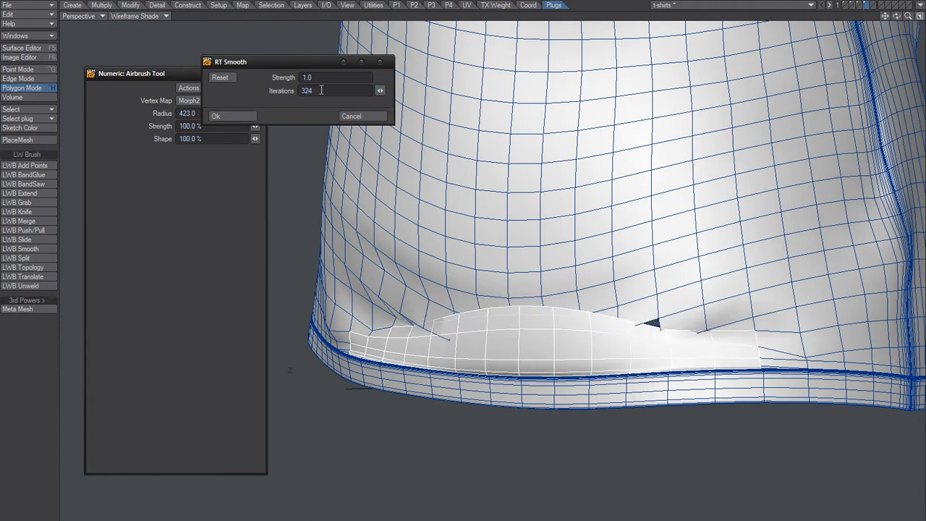
pyautogui.click(322, 90)
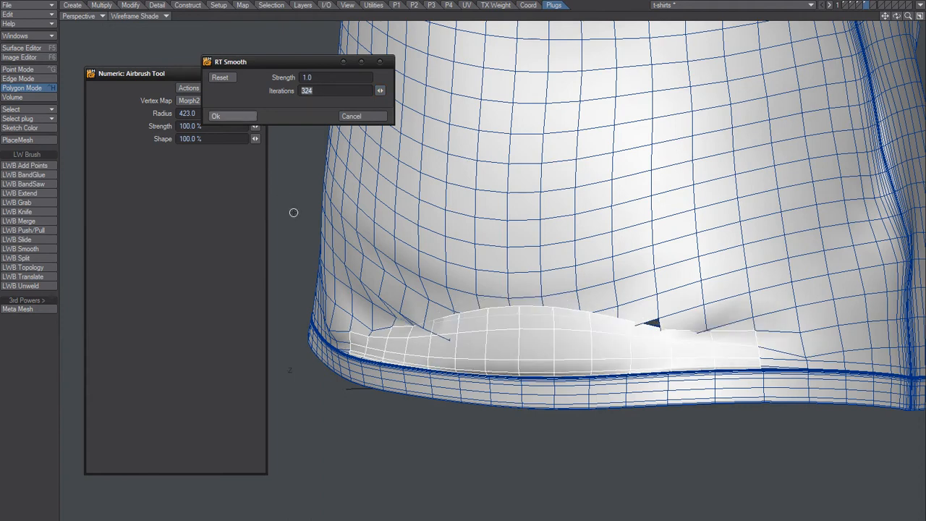
pyautogui.write('2000')
pyautogui.press('Tab')
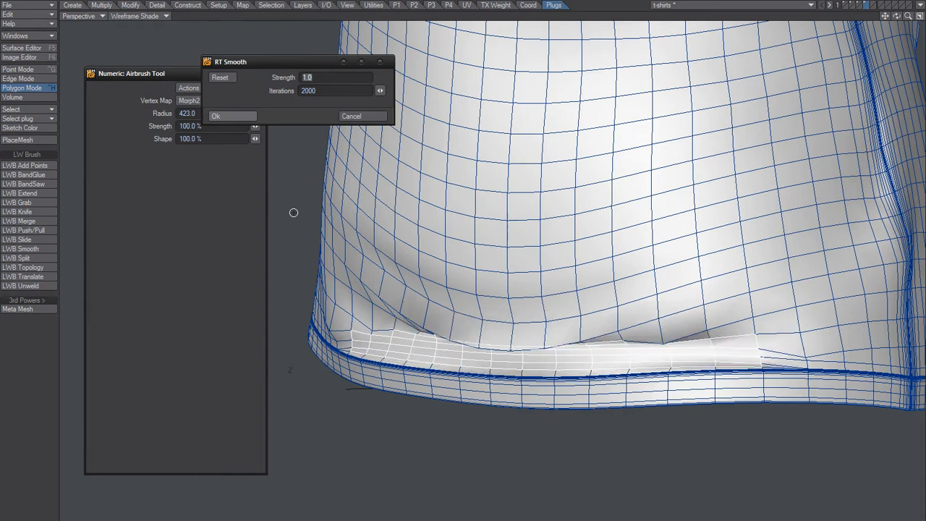
pyautogui.moveTo(322, 91); pyautogui.dragTo(231, 95)
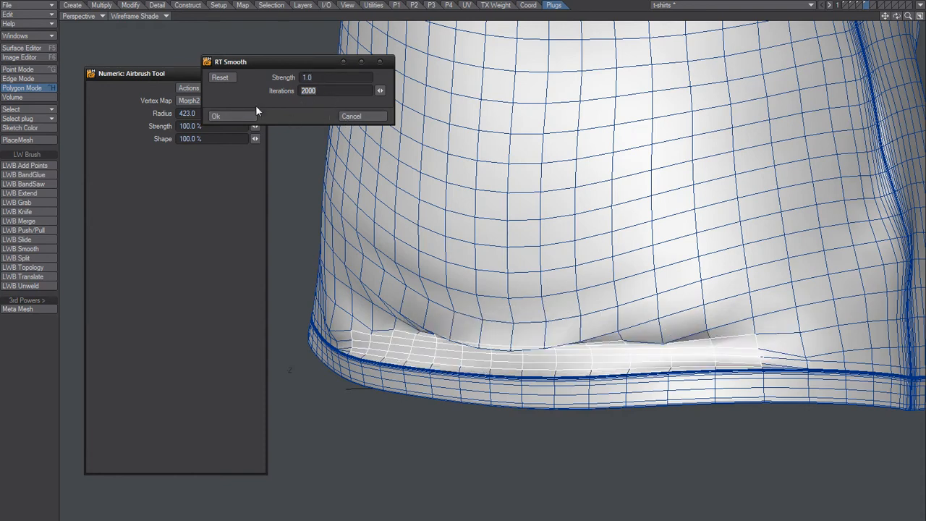
pyautogui.write('5000')
pyautogui.press('Tab')
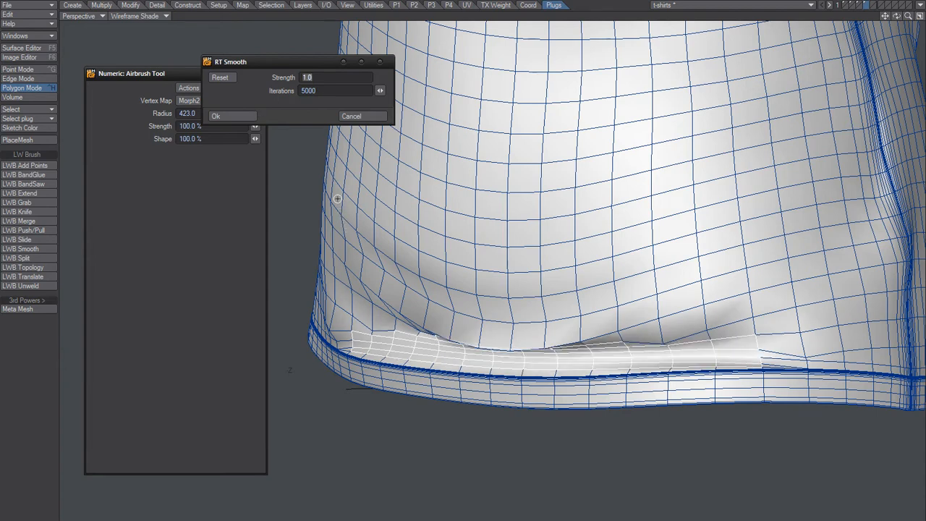
pyautogui.press('Return')
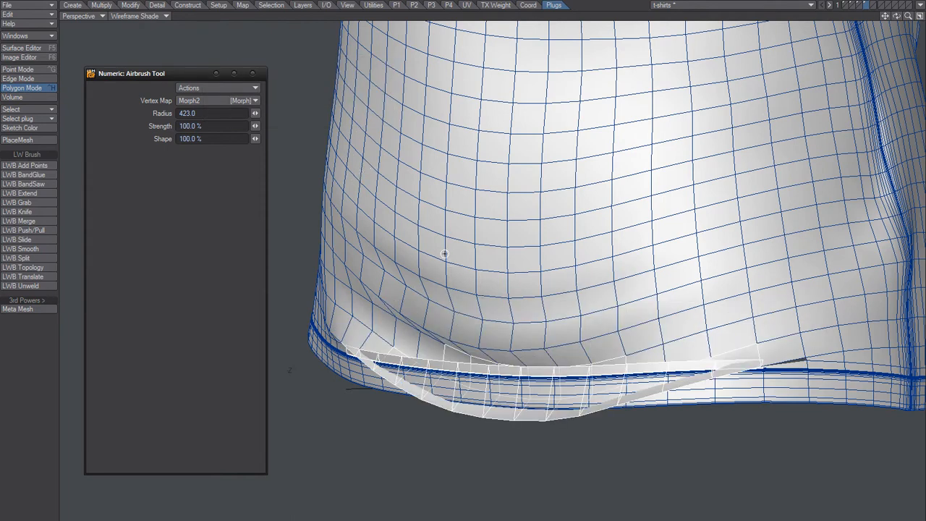
pyautogui.hotkey('shift', 'm')
pyautogui.moveTo(377, 92); pyautogui.dragTo(620, 117)
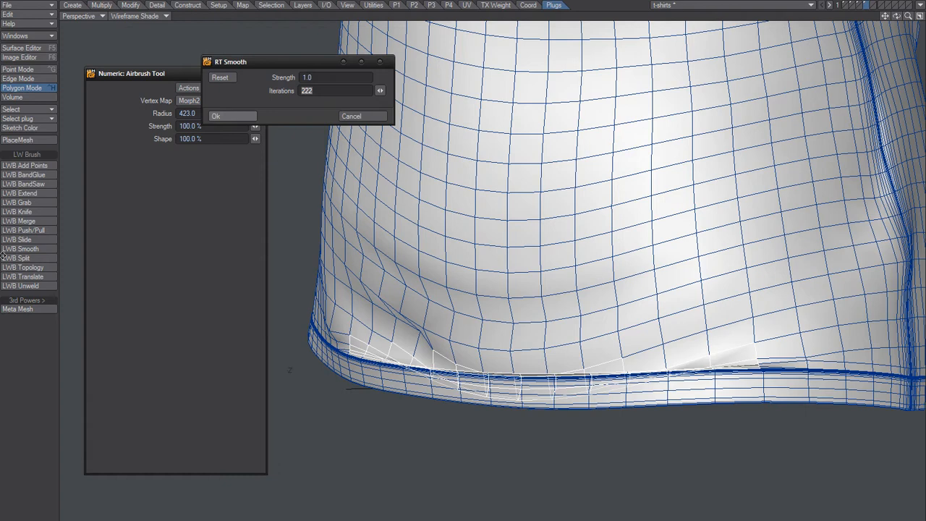
pyautogui.click(351, 117)
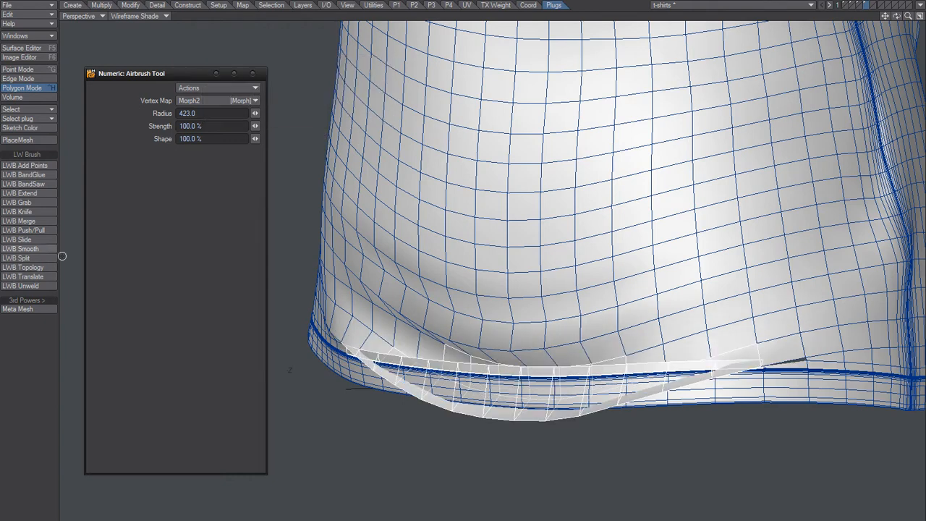
# - Relax the selected strip with LWB Smooth at strength 84, reducing the brush radius to about 2.68 m for finer strokes
pyautogui.click(29, 248)
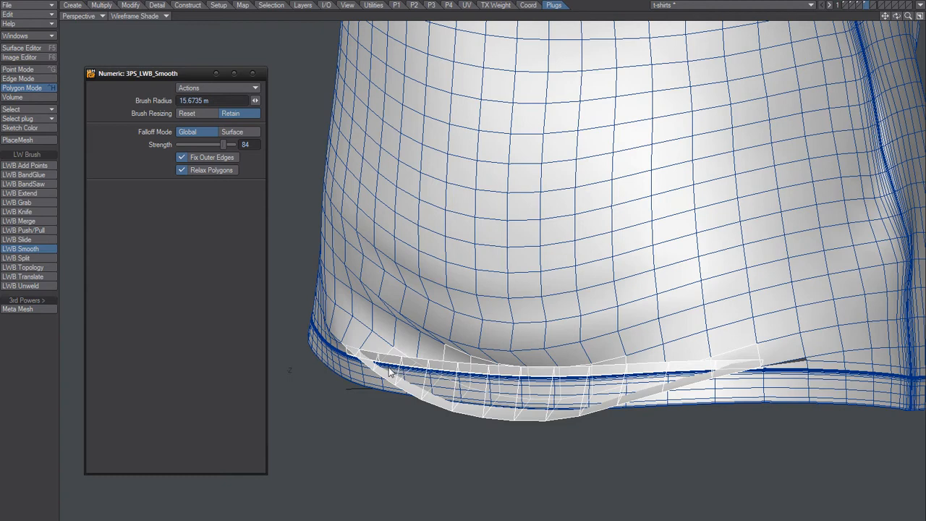
pyautogui.moveTo(397, 372)
pyautogui.mouseDown()
pyautogui.moveTo(723, 362)
pyautogui.moveTo(369, 358)
pyautogui.moveTo(393, 358)
pyautogui.mouseUp()
pyautogui.moveTo(548, 390)
pyautogui.mouseDown(button='right')
pyautogui.moveTo(519, 410)
pyautogui.moveTo(466, 417)
pyautogui.moveTo(420, 405)
pyautogui.mouseUp(button='right')
pyautogui.moveTo(566, 377); pyautogui.dragTo(494, 377, button='right')
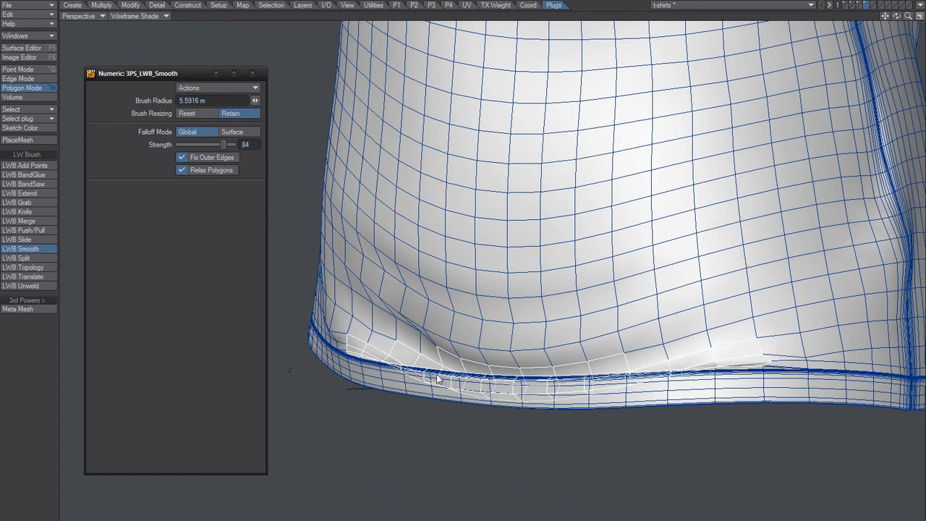
pyautogui.moveTo(435, 378)
pyautogui.mouseDown()
pyautogui.moveTo(558, 396)
pyautogui.moveTo(645, 371)
pyautogui.moveTo(746, 364)
pyautogui.moveTo(372, 390)
pyautogui.moveTo(485, 400)
pyautogui.mouseUp()
pyautogui.moveTo(484, 399); pyautogui.dragTo(433, 392, button='right')
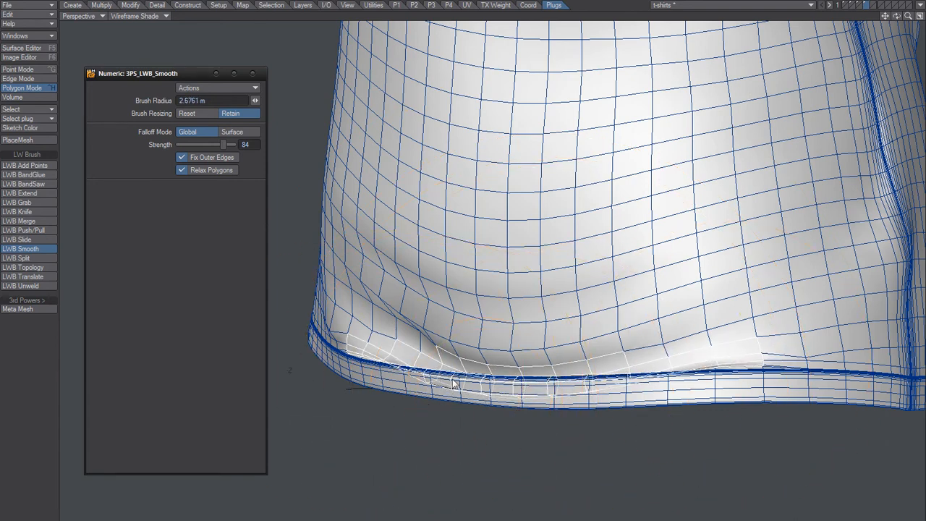
pyautogui.moveTo(443, 385)
pyautogui.mouseDown()
pyautogui.moveTo(584, 391)
pyautogui.moveTo(405, 424)
pyautogui.moveTo(347, 423)
pyautogui.moveTo(427, 430)
pyautogui.moveTo(503, 395)
pyautogui.moveTo(480, 386)
pyautogui.moveTo(528, 386)
pyautogui.moveTo(453, 392)
pyautogui.moveTo(442, 416)
pyautogui.moveTo(579, 391)
pyautogui.moveTo(443, 385)
pyautogui.moveTo(408, 396)
pyautogui.mouseUp()
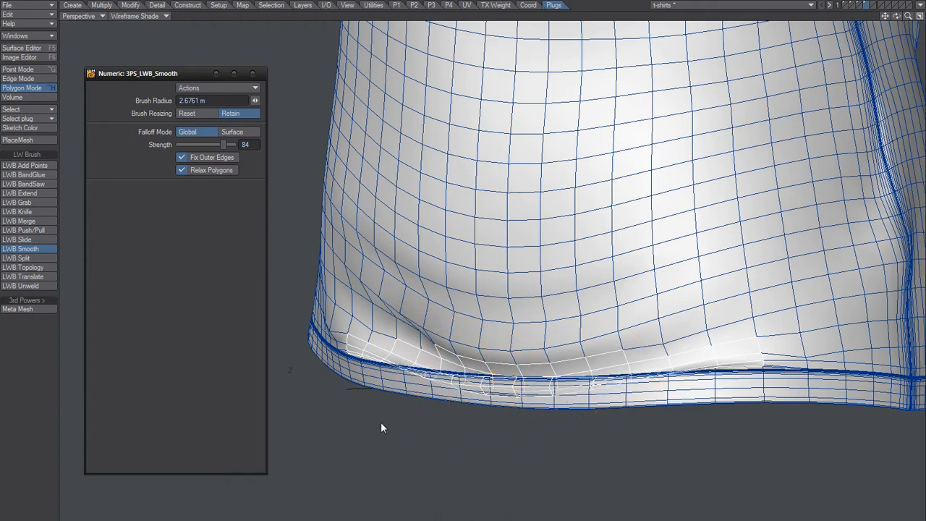
# - Apply RT Smooth to the selected strip with strength 1.0 and 500 iterations
pyautogui.hotkey('shift', 'm')
pyautogui.moveTo(380, 91); pyautogui.dragTo(632, 155)
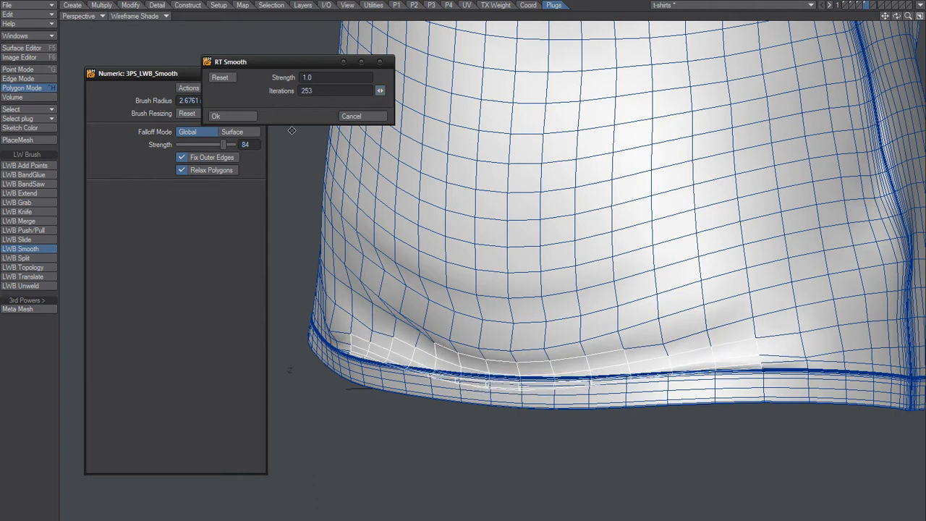
pyautogui.click(313, 92)
pyautogui.write('500')
pyautogui.press('Tab')
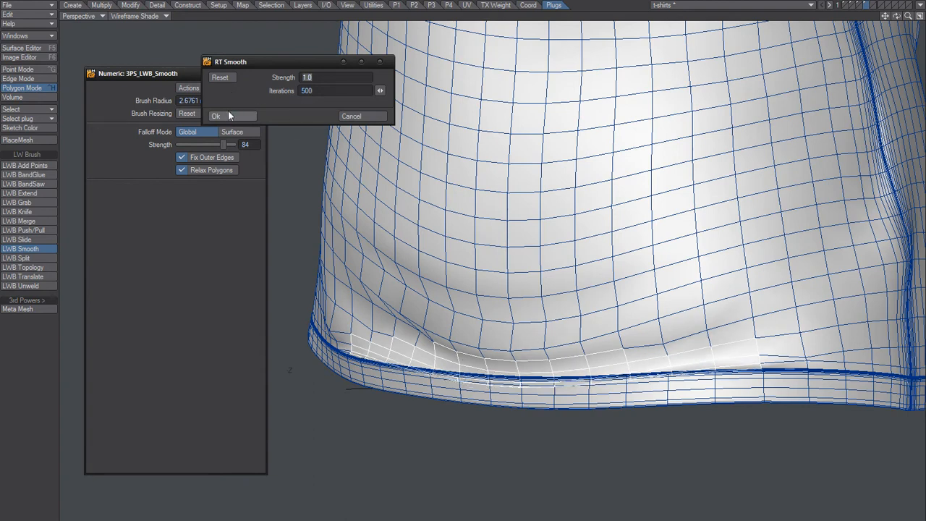
pyautogui.click(229, 115)
# - Move the smoothed strip about 202 mm along Z, exit the Move tool and clear the selection
pyautogui.keyDown('alt'); pyautogui.moveTo(578, 324); pyautogui.dragTo(455, 338); pyautogui.keyUp('alt')
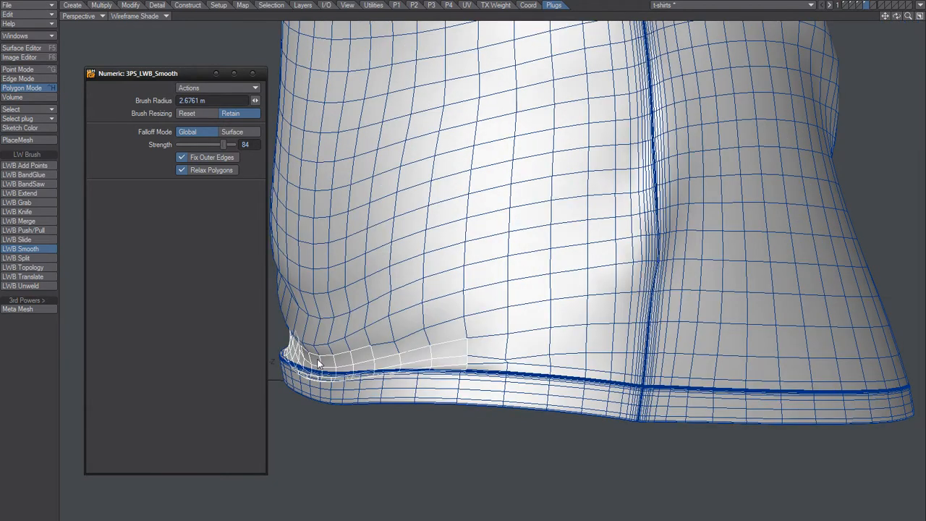
pyautogui.press('t')
pyautogui.moveTo(255, 125); pyautogui.dragTo(263, 126)
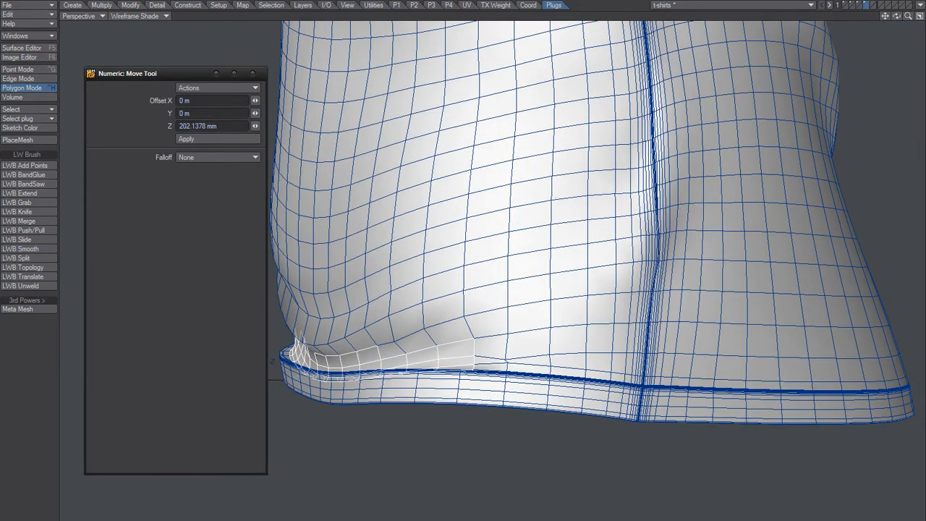
pyautogui.scroll(4, 338, 352)
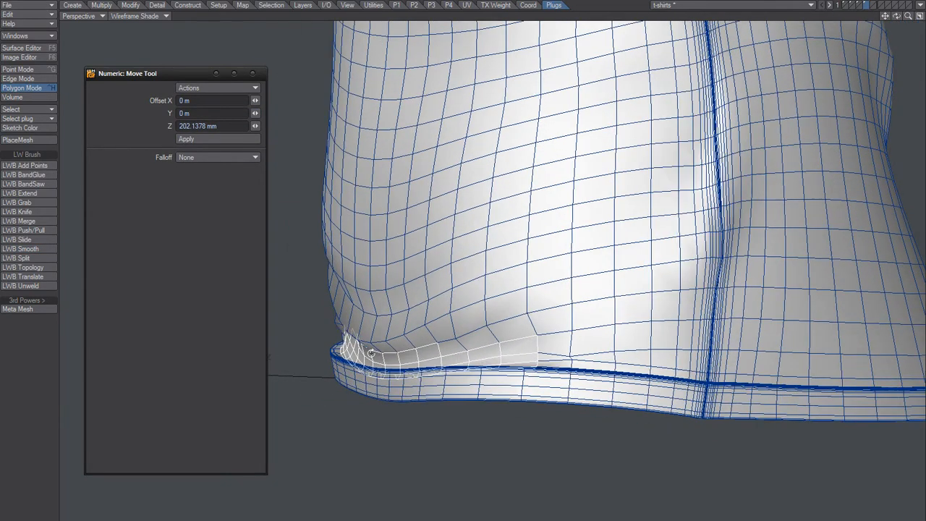
pyautogui.scroll(-4, 325, 416)
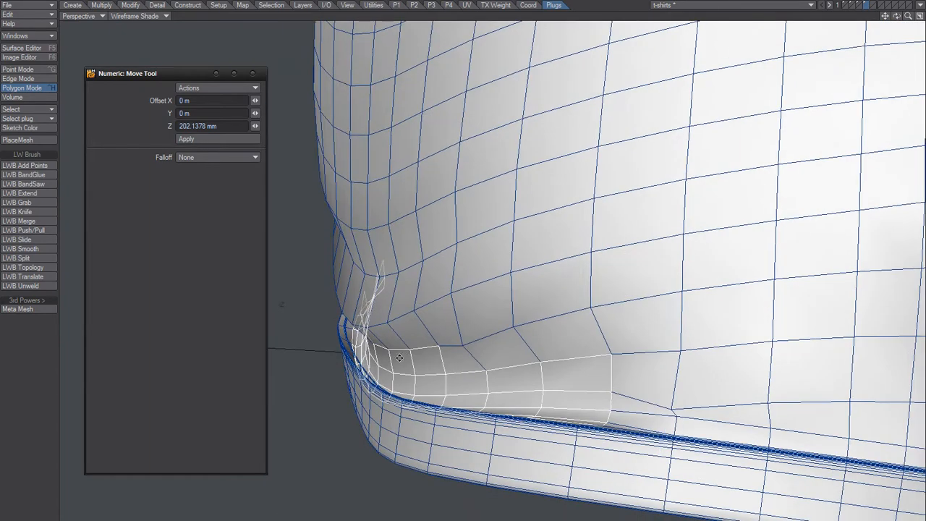
pyautogui.moveTo(443, 358); pyautogui.dragTo(429, 338)
pyautogui.press('space')
pyautogui.press('/')
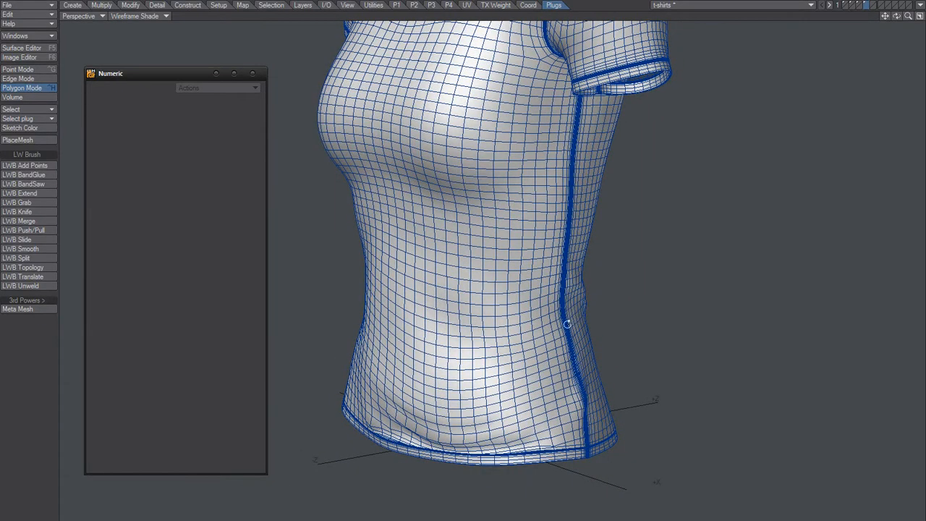
# - Try a wrinkle across the front waist with LWB Slide at Width 10 and Stiffness 47, and undo the stroke
pyautogui.keyDown('alt'); pyautogui.moveTo(567, 324); pyautogui.dragTo(518, 325); pyautogui.keyUp('alt')
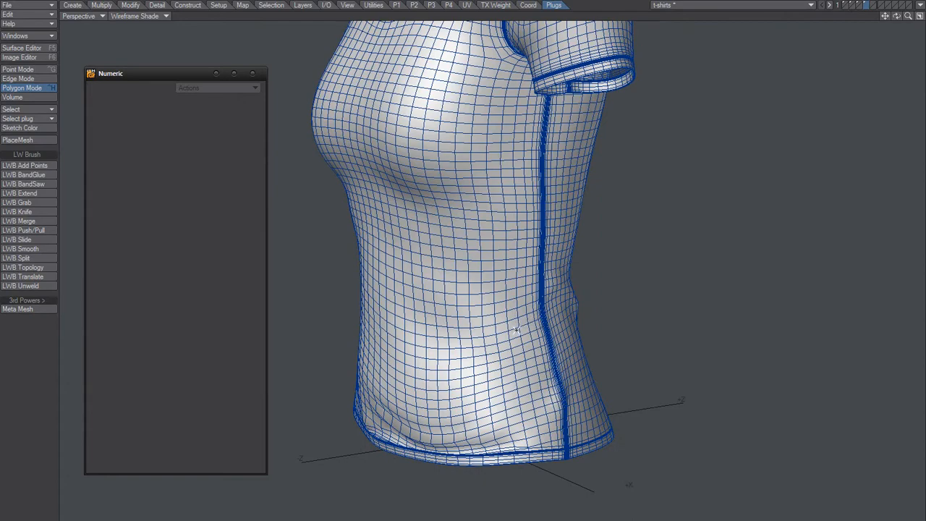
pyautogui.keyDown('alt'); pyautogui.moveTo(500, 333); pyautogui.dragTo(491, 359); pyautogui.keyUp('alt')
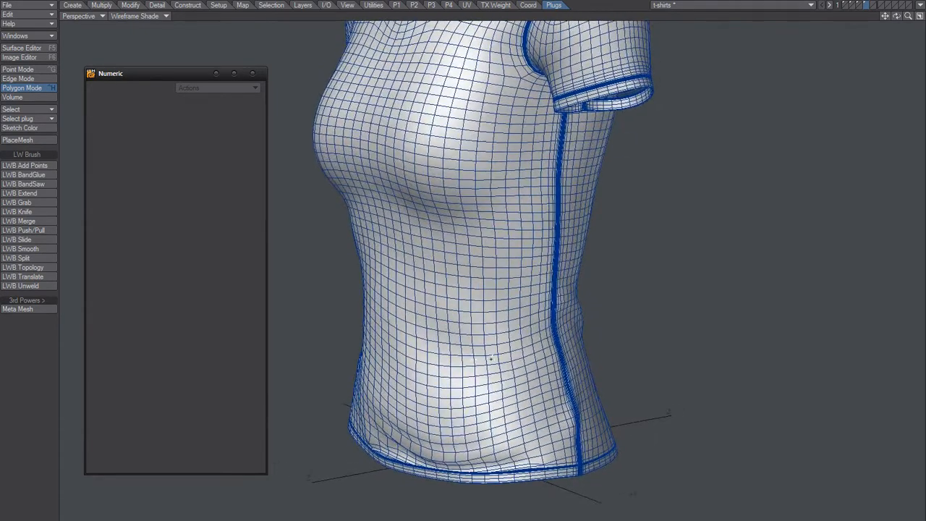
pyautogui.click(28, 239)
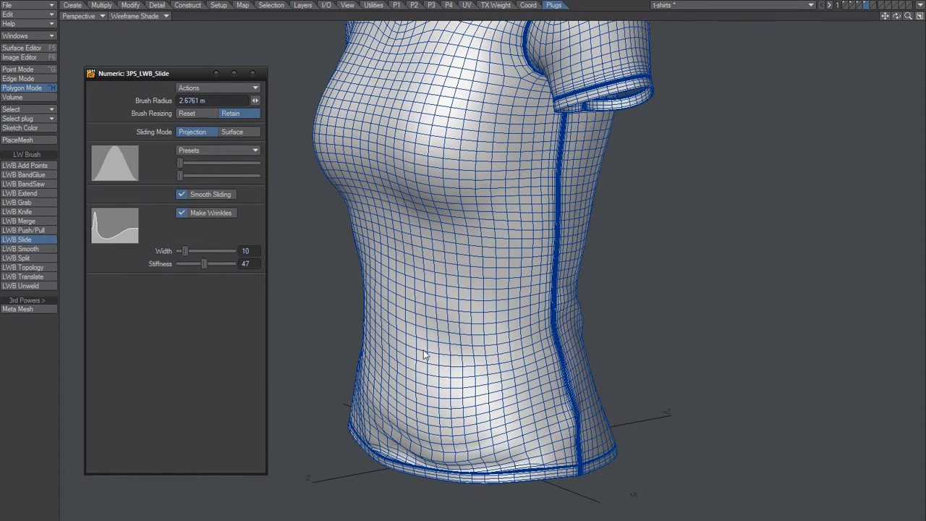
pyautogui.keyDown('alt'); pyautogui.moveTo(425, 354); pyautogui.dragTo(497, 378); pyautogui.keyUp('alt')
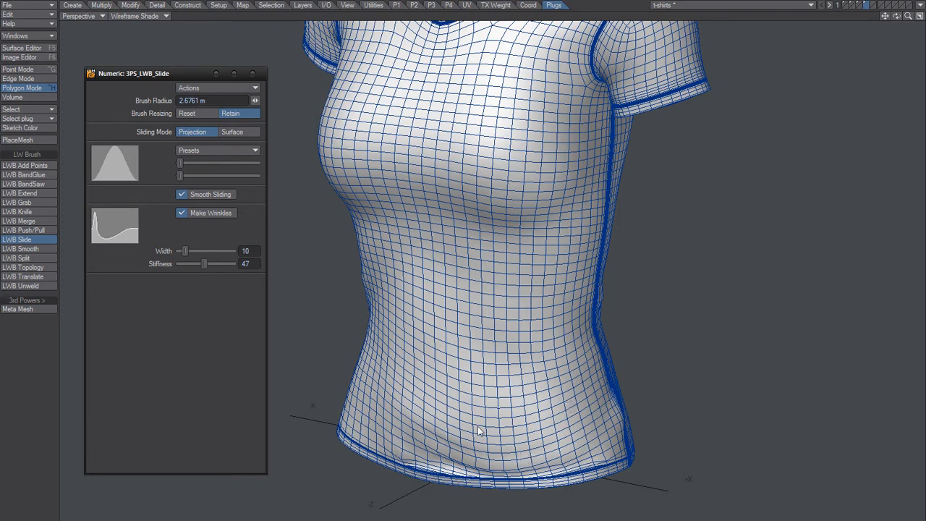
pyautogui.keyDown('alt'); pyautogui.moveTo(531, 348); pyautogui.dragTo(511, 349); pyautogui.keyUp('alt')
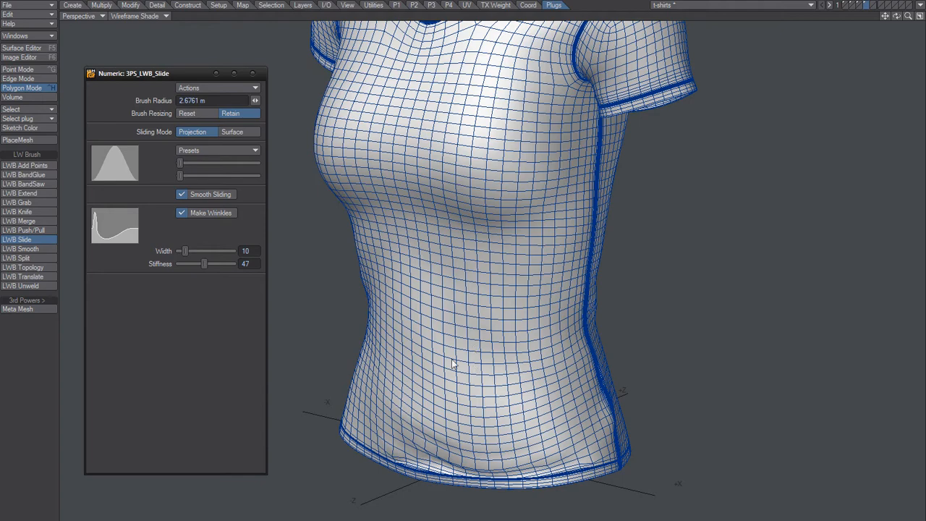
pyautogui.keyDown('alt'); pyautogui.moveTo(491, 361); pyautogui.dragTo(407, 356); pyautogui.keyUp('alt')
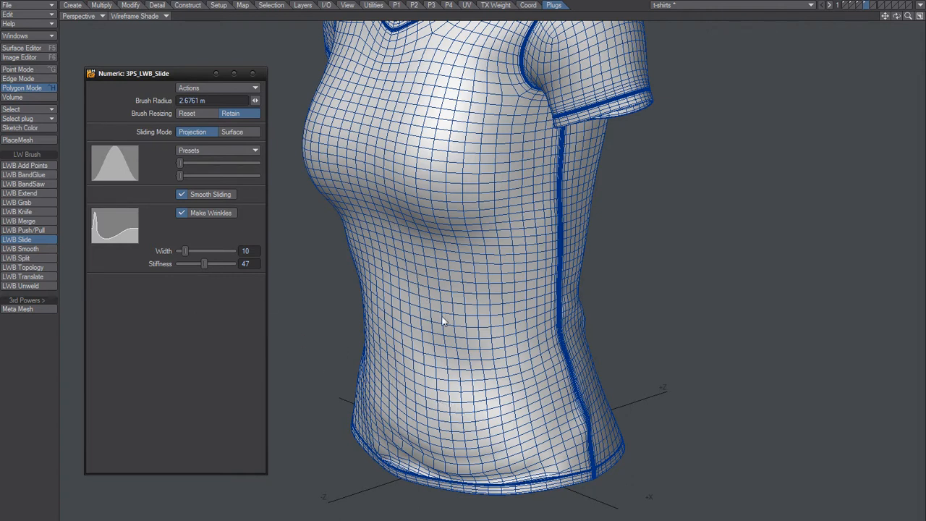
pyautogui.moveTo(417, 292); pyautogui.dragTo(498, 379)
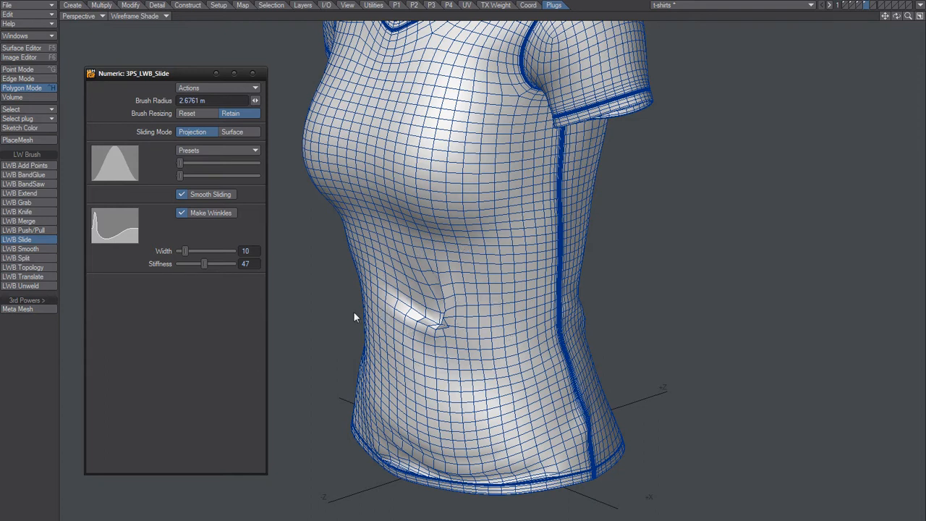
pyautogui.hotkey('ctrl', 'z')
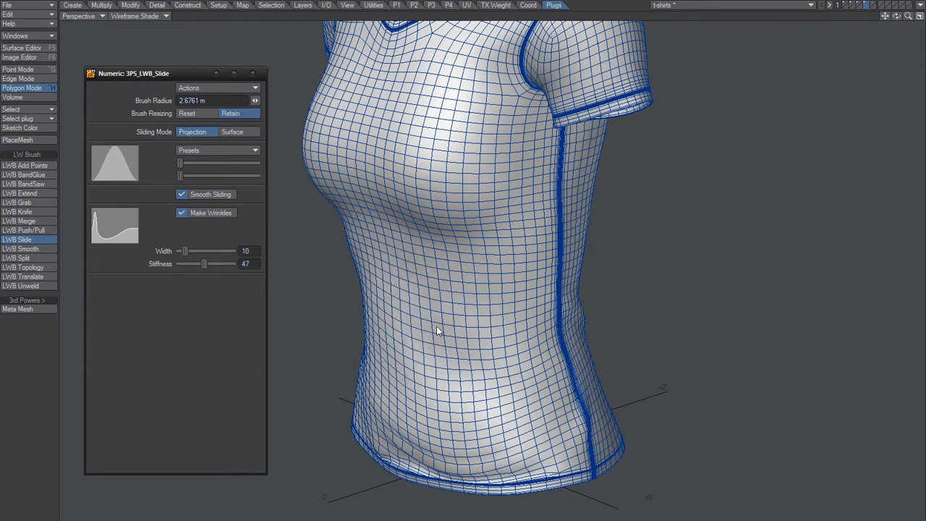
# - Enlarge the brush radius to about 18.08 m and try lower-front wrinkles at Width 10 and Stiffness 47, undoing each stroke
pyautogui.moveTo(392, 317); pyautogui.dragTo(569, 371, button='right')
pyautogui.keyDown('alt'); pyautogui.moveTo(387, 346); pyautogui.dragTo(513, 405); pyautogui.keyUp('alt')
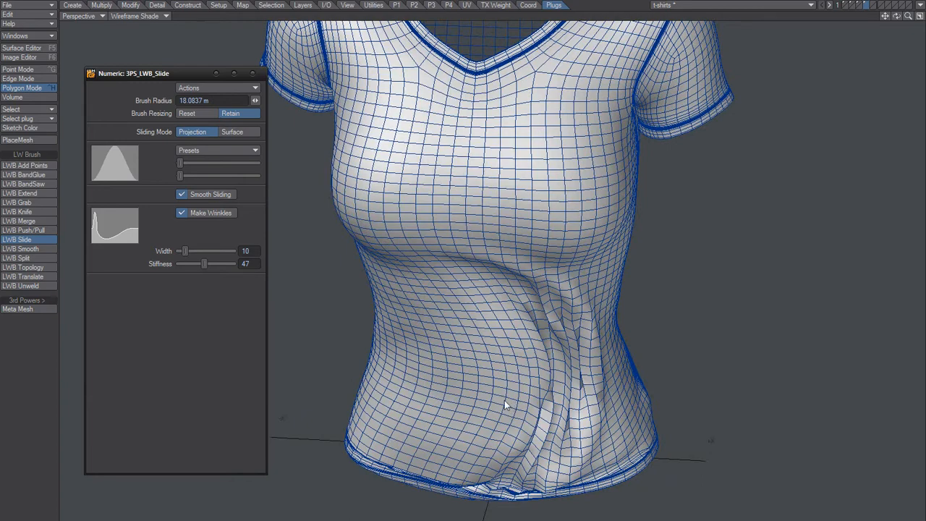
pyautogui.hotkey('ctrl', 'z')
pyautogui.moveTo(499, 372); pyautogui.dragTo(496, 372)
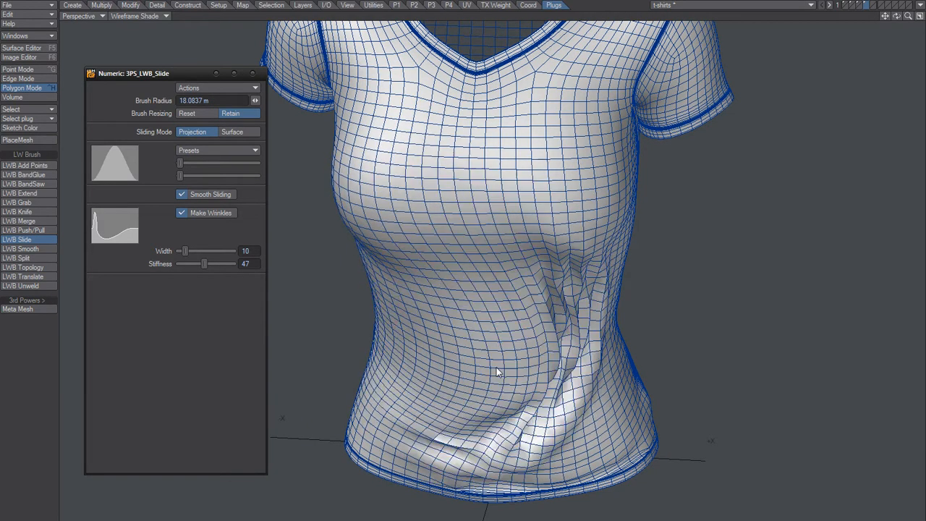
pyautogui.keyDown('alt'); pyautogui.moveTo(475, 410); pyautogui.dragTo(510, 330); pyautogui.keyUp('alt')
pyautogui.hotkey('ctrl', 'z')
pyautogui.moveTo(539, 359); pyautogui.dragTo(529, 355)
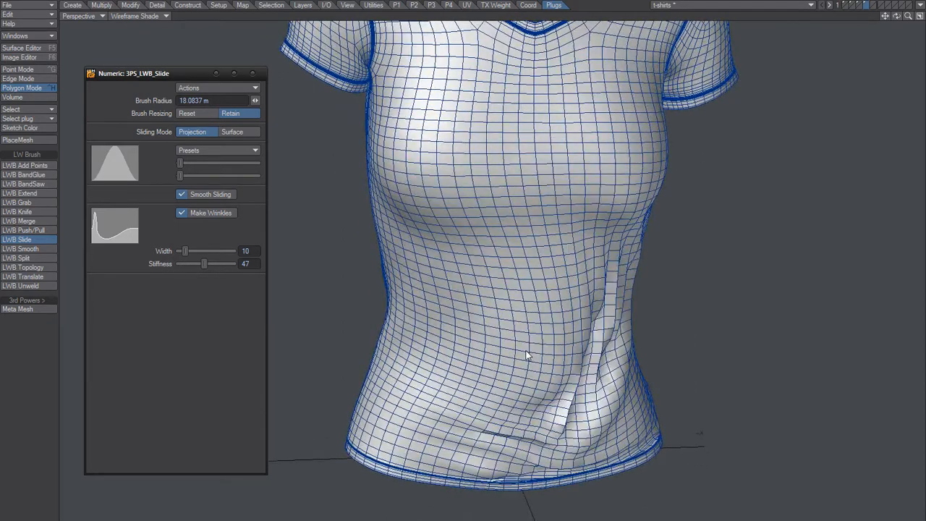
pyautogui.hotkey('ctrl', 'z')
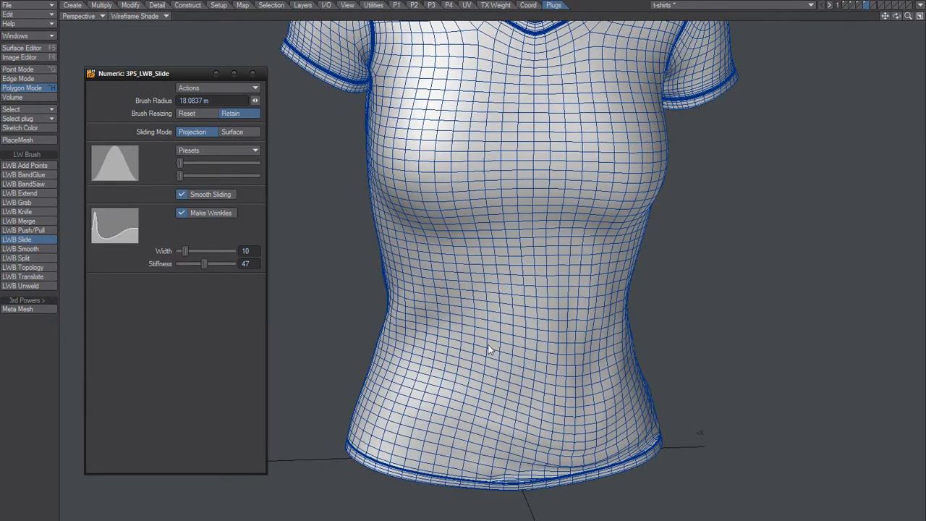
# - Reduce the LWB Slide brush radius to about 14.08 m and set the wrinkle Width to 1
pyautogui.keyDown('alt'); pyautogui.moveTo(495, 341); pyautogui.dragTo(501, 359); pyautogui.keyUp('alt')
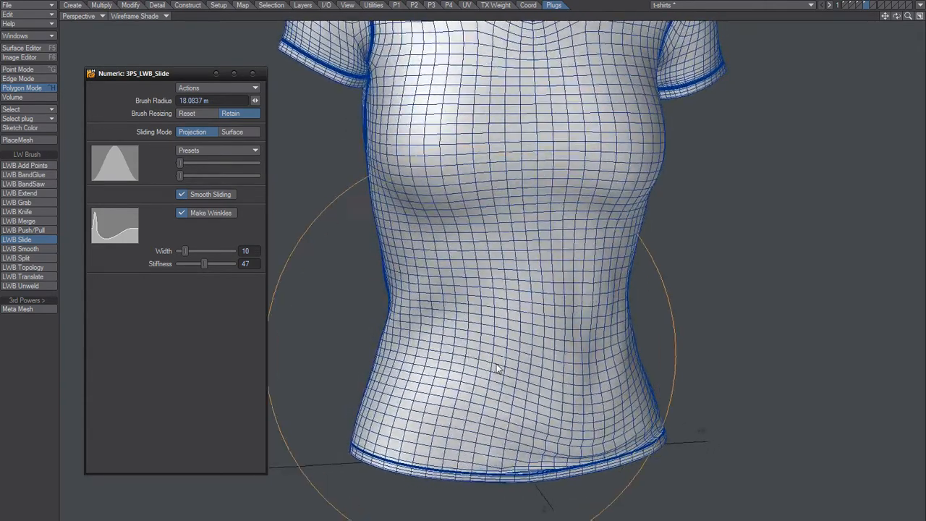
pyautogui.moveTo(480, 342); pyautogui.dragTo(431, 332, button='right')
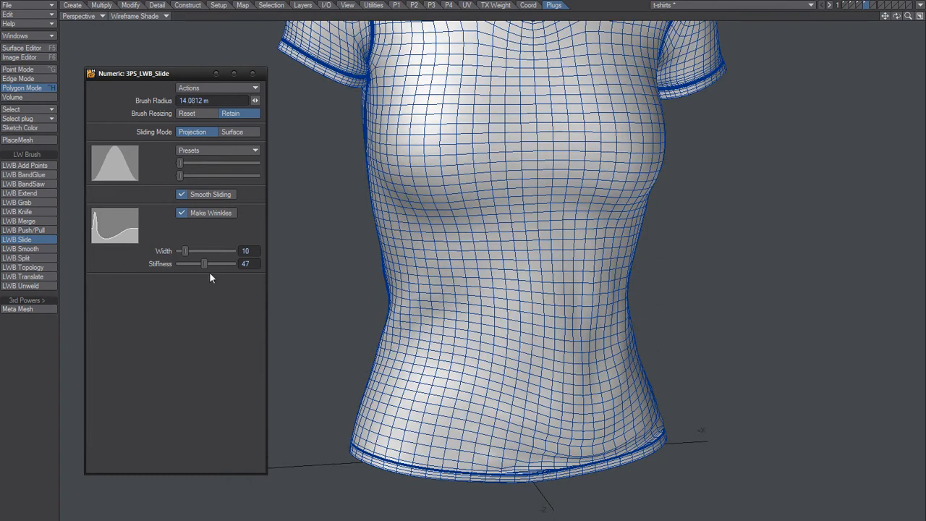
pyautogui.moveTo(185, 251); pyautogui.dragTo(178, 251)
# - Try narrow wrinkles on the belly area with LWB Slide at Width 1 and Stiffness 47, undoing each stroke
pyautogui.moveTo(459, 273); pyautogui.dragTo(473, 305)
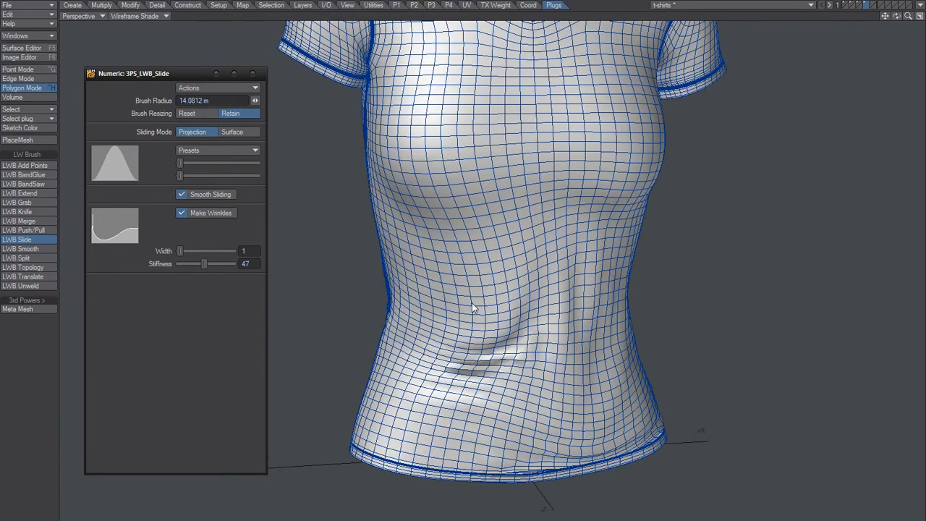
pyautogui.hotkey('ctrl', 'z')
pyautogui.moveTo(499, 357)
pyautogui.mouseDown()
pyautogui.moveTo(491, 343)
pyautogui.moveTo(520, 370)
pyautogui.moveTo(504, 366)
pyautogui.moveTo(361, 407)
pyautogui.moveTo(557, 372)
pyautogui.moveTo(484, 398)
pyautogui.moveTo(572, 499)
pyautogui.moveTo(416, 373)
pyautogui.mouseUp()
pyautogui.hotkey('ctrl', 'z')
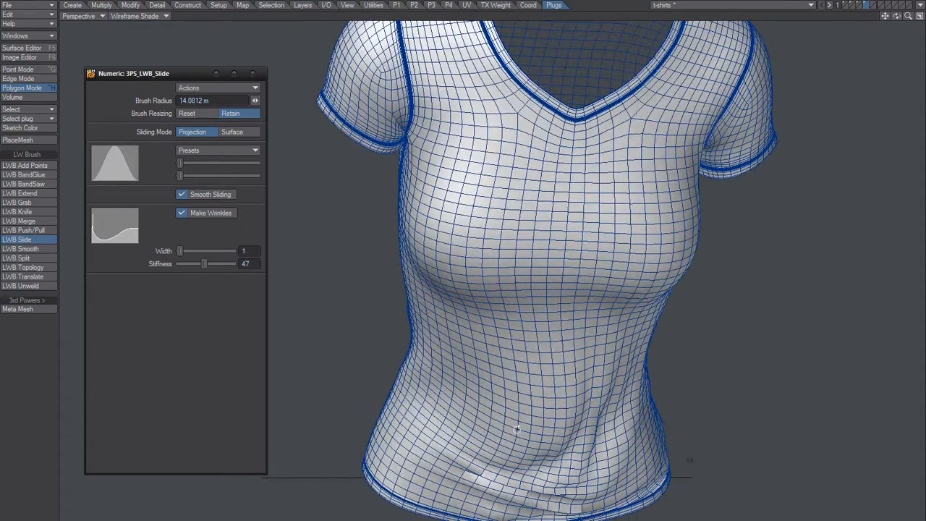
# - Compare the lower-front folds by repeatedly undoing and redoing the strokes, and remove them again
pyautogui.keyDown('alt'); pyautogui.moveTo(517, 430); pyautogui.dragTo(502, 463); pyautogui.keyUp('alt')
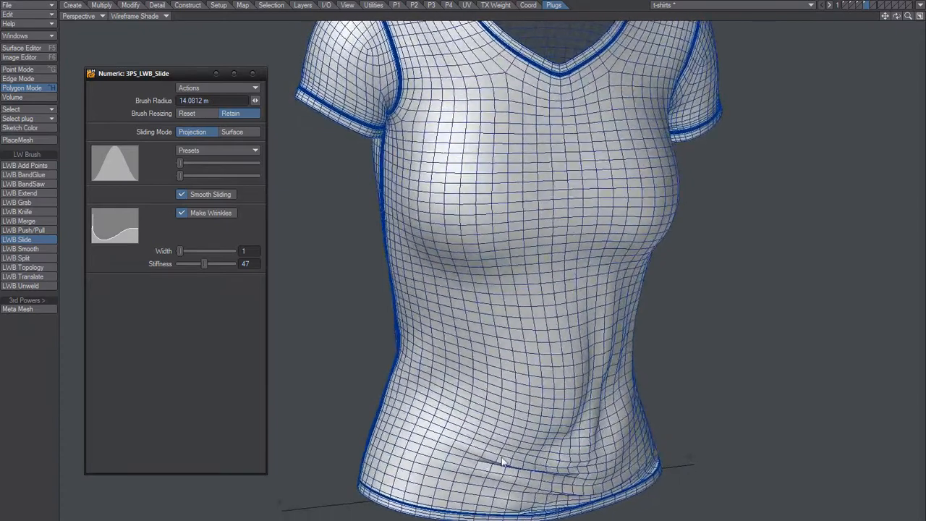
pyautogui.hotkey('ctrl', 'z')
pyautogui.press('z')
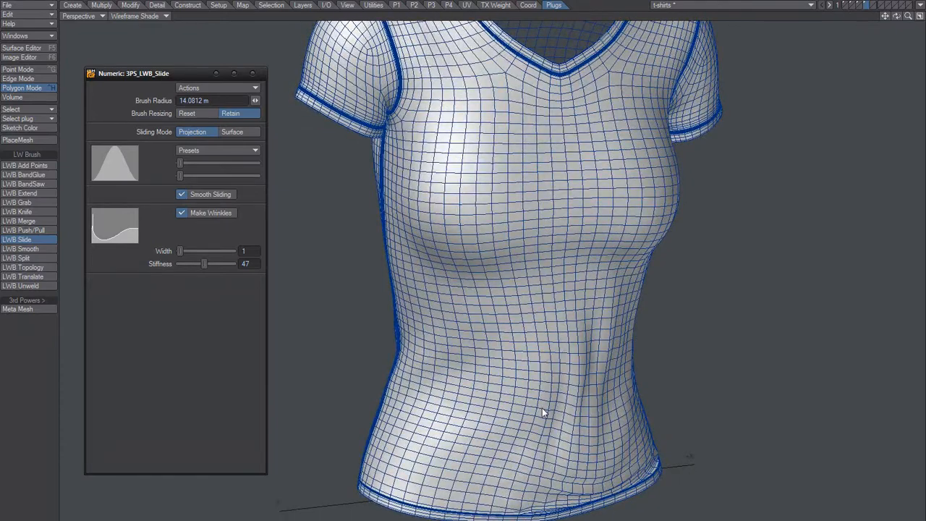
pyautogui.press('z')
pyautogui.moveTo(542, 410)
pyautogui.keyDown('alt'); pyautogui.mouseDown()
pyautogui.moveTo(506, 430)
pyautogui.moveTo(517, 445)
pyautogui.moveTo(387, 412)
pyautogui.moveTo(484, 390)
pyautogui.moveTo(486, 378)
pyautogui.moveTo(531, 426)
pyautogui.mouseUp(); pyautogui.keyUp('alt')
pyautogui.hotkey('ctrl', 'z')
pyautogui.press('z')
pyautogui.press('z')
pyautogui.hotkey('ctrl', 'z')
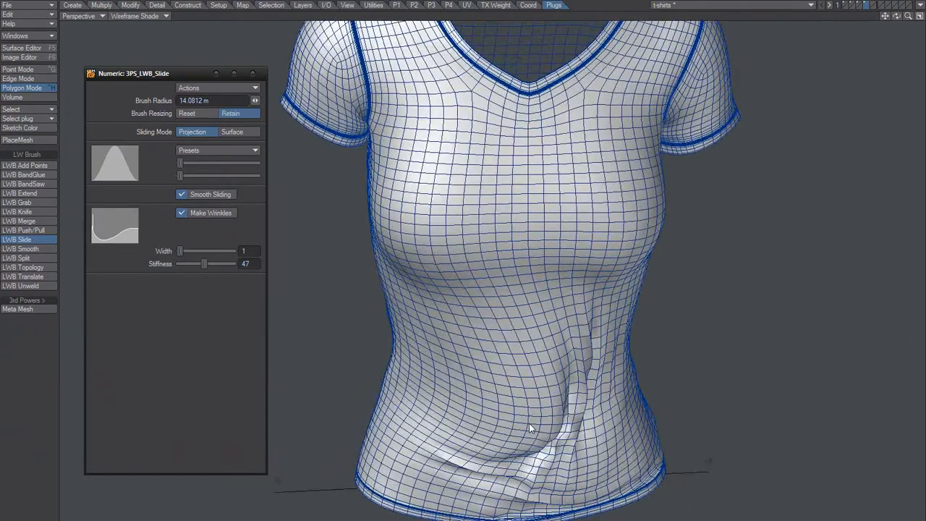
pyautogui.hotkey('ctrl', 'z')
# - Enlarge the brush radius to about 18.20 m, trying diagonal slides on the lower front and undoing them
pyautogui.moveTo(487, 397); pyautogui.dragTo(550, 426, button='right')
pyautogui.moveTo(510, 389); pyautogui.dragTo(535, 411)
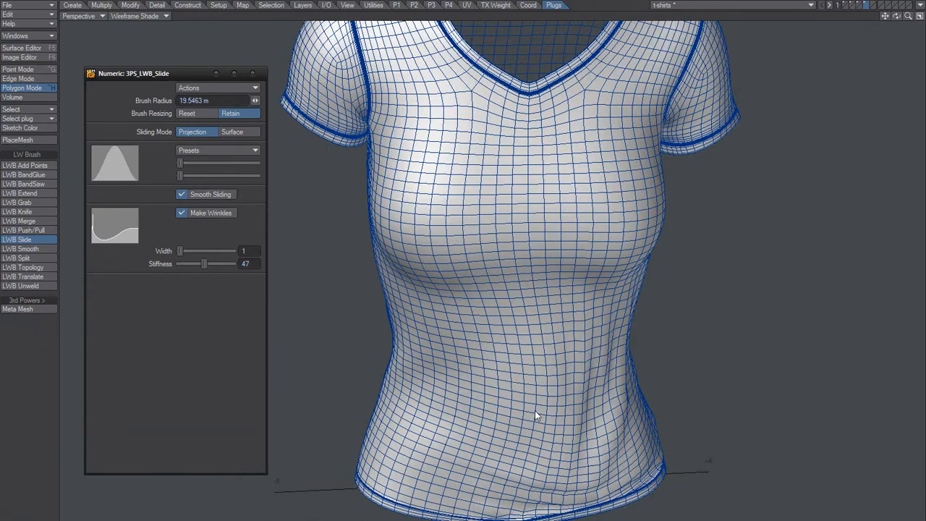
pyautogui.hotkey('ctrl', 'z')
pyautogui.moveTo(480, 393)
pyautogui.mouseDown()
pyautogui.moveTo(515, 418)
pyautogui.moveTo(362, 391)
pyautogui.moveTo(552, 465)
pyautogui.moveTo(510, 438)
pyautogui.mouseUp()
pyautogui.hotkey('ctrl', 'z')
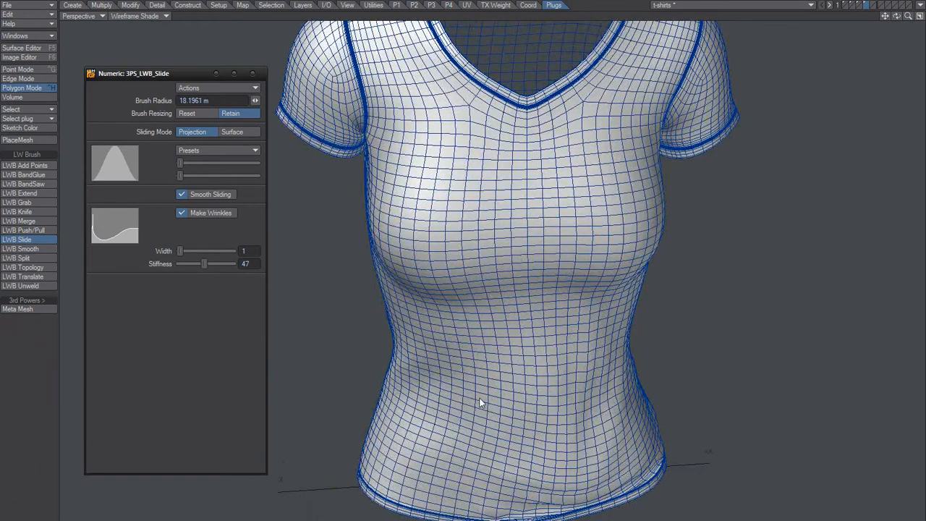
# - Slide the cloth across the lower front at Width 1 and Stiffness 47 to build folds above the hem
pyautogui.moveTo(479, 403); pyautogui.dragTo(483, 398)
pyautogui.keyDown('alt'); pyautogui.moveTo(499, 434); pyautogui.dragTo(312, 409); pyautogui.keyUp('alt')
pyautogui.moveTo(560, 471)
pyautogui.keyDown('alt'); pyautogui.mouseDown()
pyautogui.moveTo(499, 452)
pyautogui.moveTo(536, 442)
pyautogui.moveTo(441, 318)
pyautogui.mouseUp(); pyautogui.keyUp('alt')
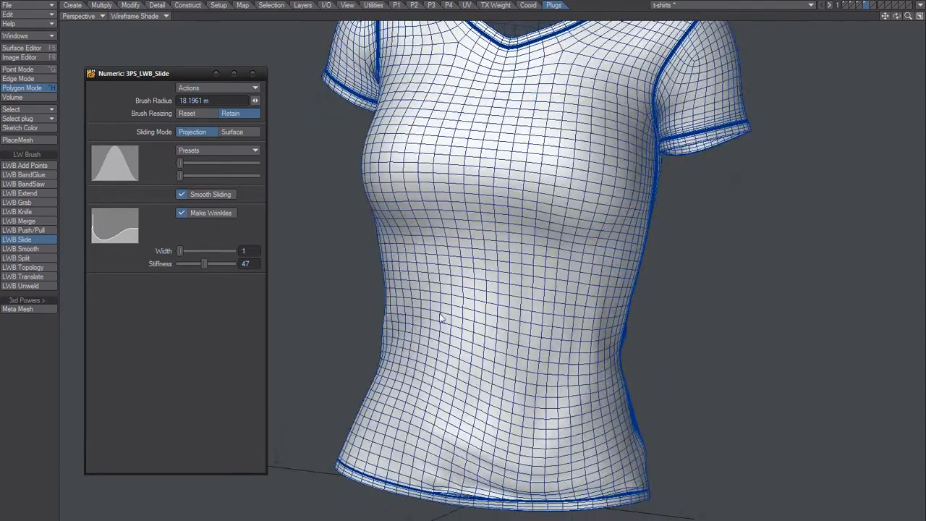
pyautogui.moveTo(476, 370)
pyautogui.mouseDown()
pyautogui.moveTo(459, 456)
pyautogui.moveTo(476, 510)
pyautogui.moveTo(505, 510)
pyautogui.moveTo(578, 493)
pyautogui.moveTo(602, 362)
pyautogui.mouseUp()
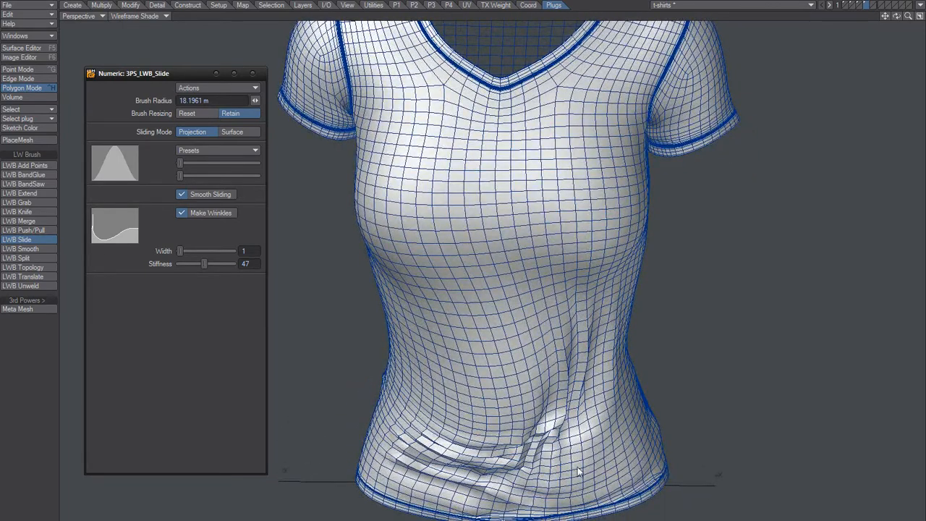
# - Compare the shirt before and after the last slide, and examine the folds above the hem from several angles
pyautogui.keyDown('alt'); pyautogui.moveTo(592, 463); pyautogui.dragTo(481, 461); pyautogui.keyUp('alt')
pyautogui.hotkey('ctrl', 'z')
pyautogui.press('z')
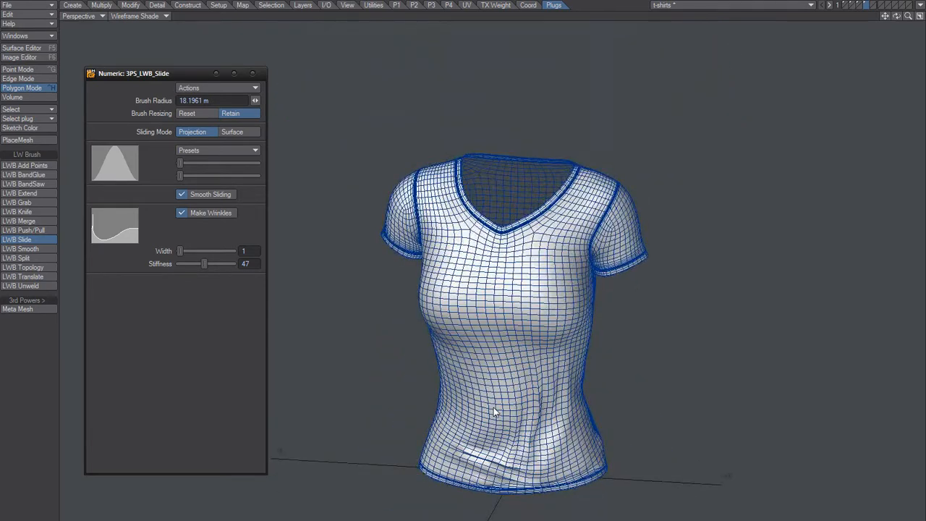
pyautogui.press('z')
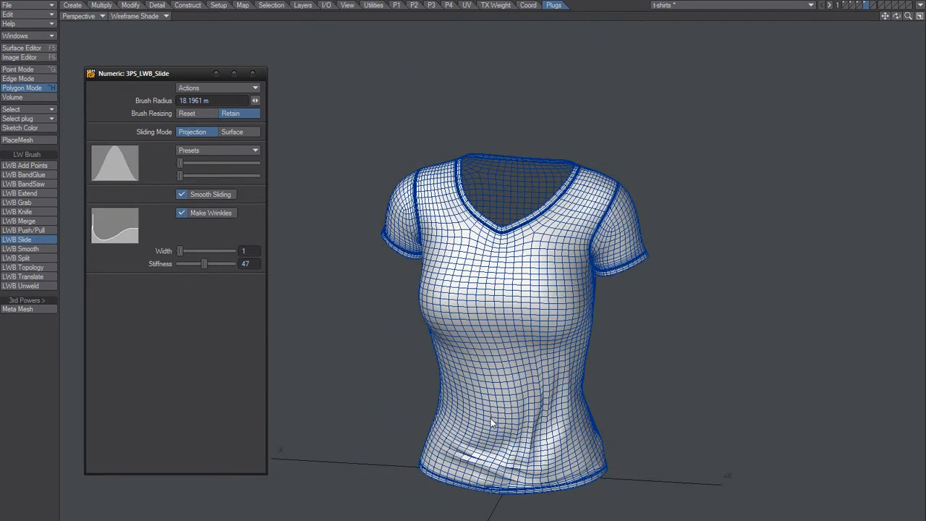
pyautogui.keyDown('alt'); pyautogui.moveTo(500, 436); pyautogui.dragTo(554, 438); pyautogui.keyUp('alt')
pyautogui.keyDown('alt'); pyautogui.moveTo(427, 410); pyautogui.dragTo(551, 394); pyautogui.keyUp('alt')
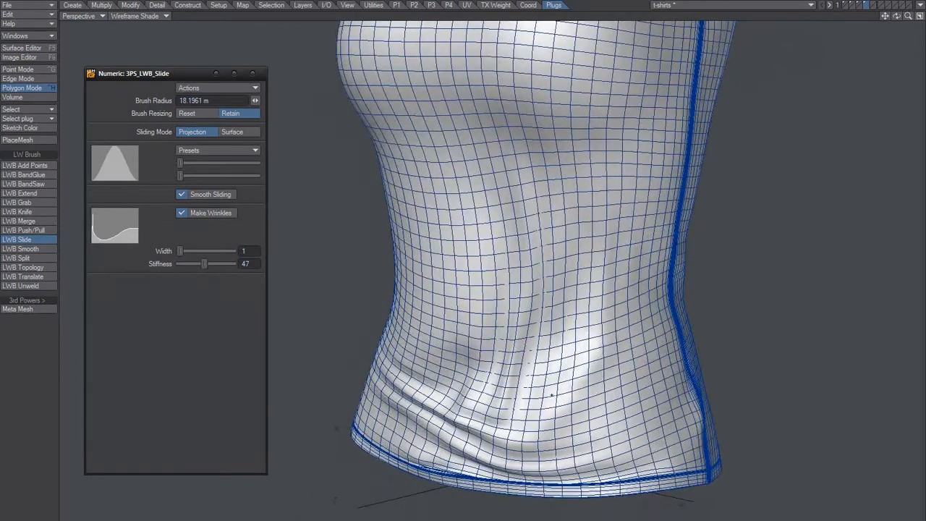
pyautogui.keyDown('alt'); pyautogui.moveTo(434, 356); pyautogui.dragTo(529, 336); pyautogui.keyUp('alt')
pyautogui.keyDown('alt'); pyautogui.moveTo(429, 417); pyautogui.dragTo(455, 450); pyautogui.keyUp('alt')
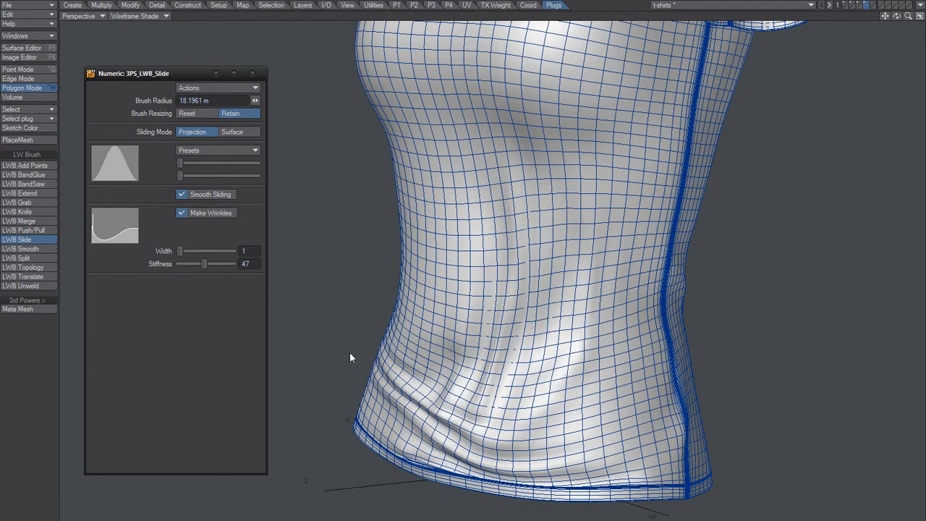
# - Start the Airbrush tool on the Morph2 map in Wireframe display and reduce its radius to 36
pyautogui.hotkey('ctrl', 'a')
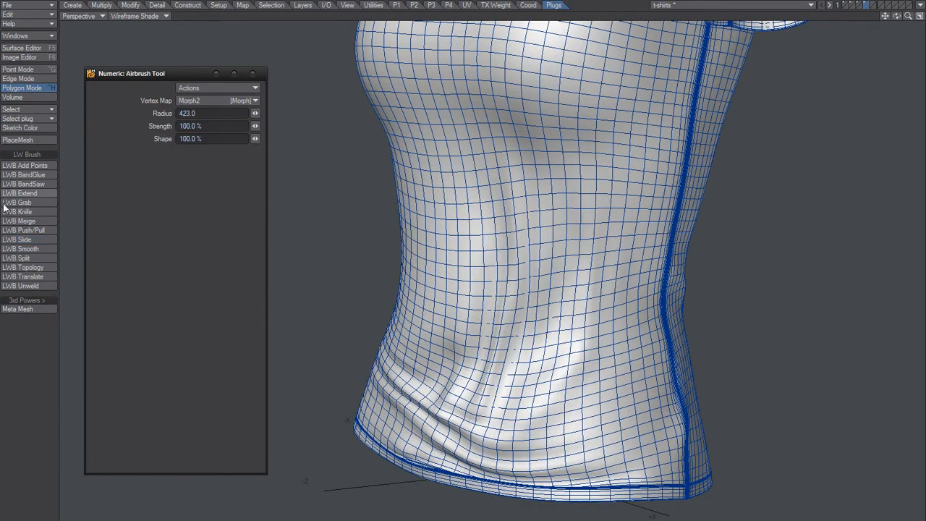
pyautogui.click(154, 13)
pyautogui.click(153, 5)
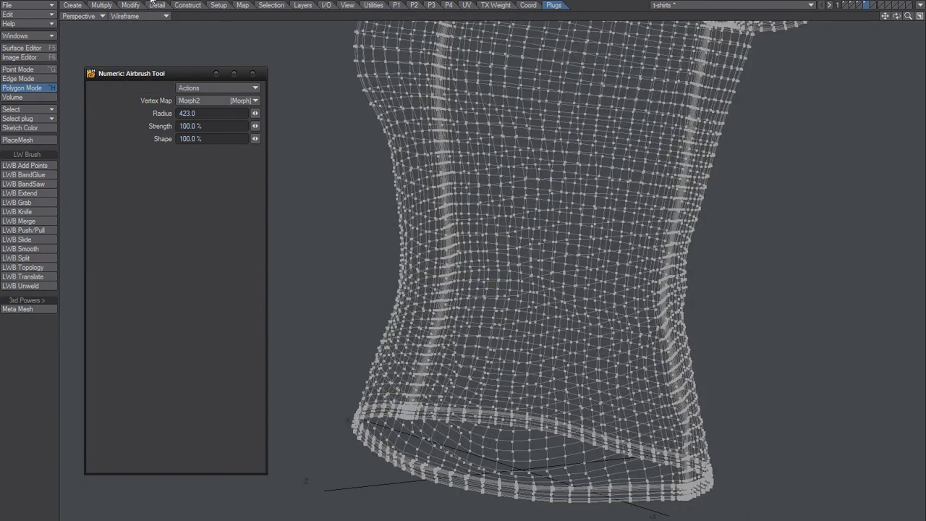
pyautogui.moveTo(490, 431)
pyautogui.mouseDown(button='right')
pyautogui.moveTo(421, 434)
pyautogui.moveTo(390, 463)
pyautogui.moveTo(405, 463)
pyautogui.mouseUp(button='right')
pyautogui.moveTo(441, 479)
pyautogui.mouseDown()
pyautogui.moveTo(465, 483)
pyautogui.moveTo(452, 481)
pyautogui.mouseUp()
pyautogui.moveTo(463, 493); pyautogui.dragTo(395, 464, button='right')
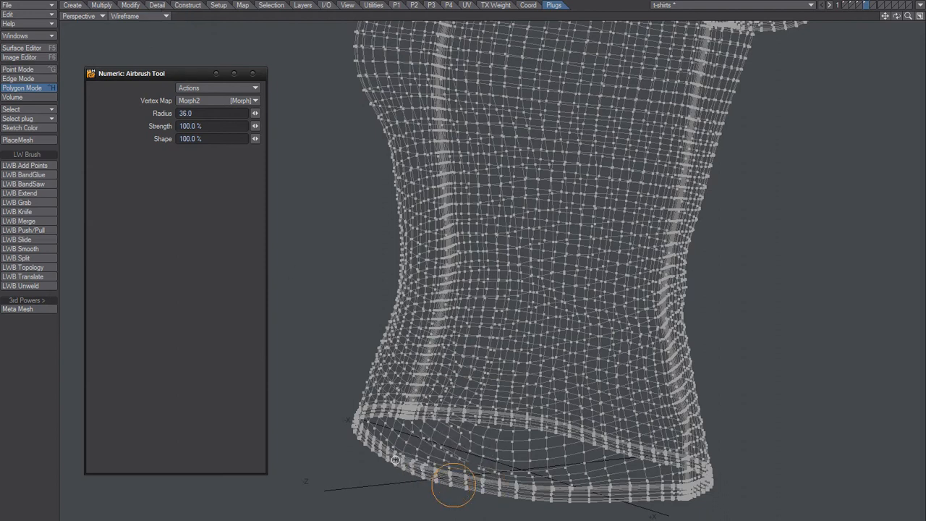
# - Airbrush the Morph2 map along the front hem at 100% strength, enlarging the radius to 47, and restore Wireframe Shade display
pyautogui.moveTo(396, 460)
pyautogui.mouseDown()
pyautogui.moveTo(465, 486)
pyautogui.moveTo(581, 498)
pyautogui.mouseUp()
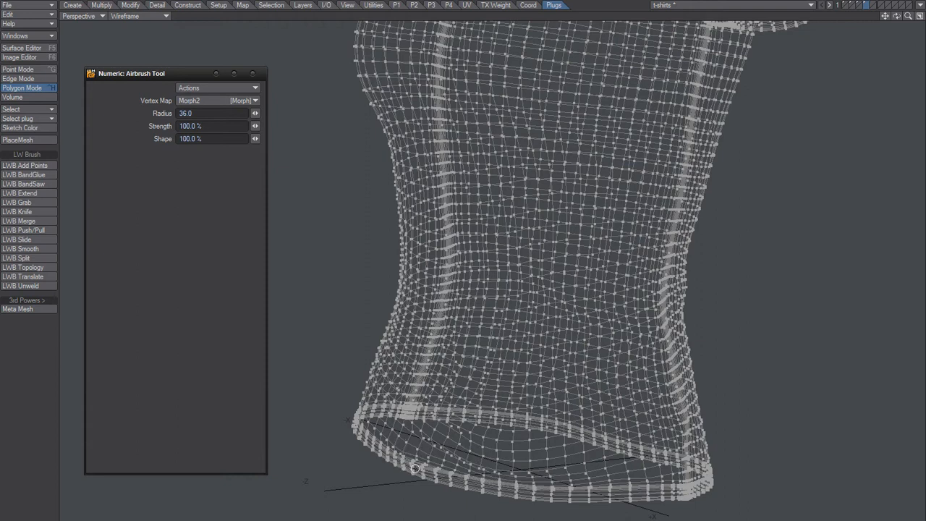
pyautogui.moveTo(414, 465)
pyautogui.mouseDown(button='right')
pyautogui.moveTo(407, 477)
pyautogui.moveTo(405, 469)
pyautogui.mouseUp(button='right')
pyautogui.moveTo(400, 464); pyautogui.dragTo(542, 497)
pyautogui.moveTo(558, 502); pyautogui.dragTo(554, 502, button='right')
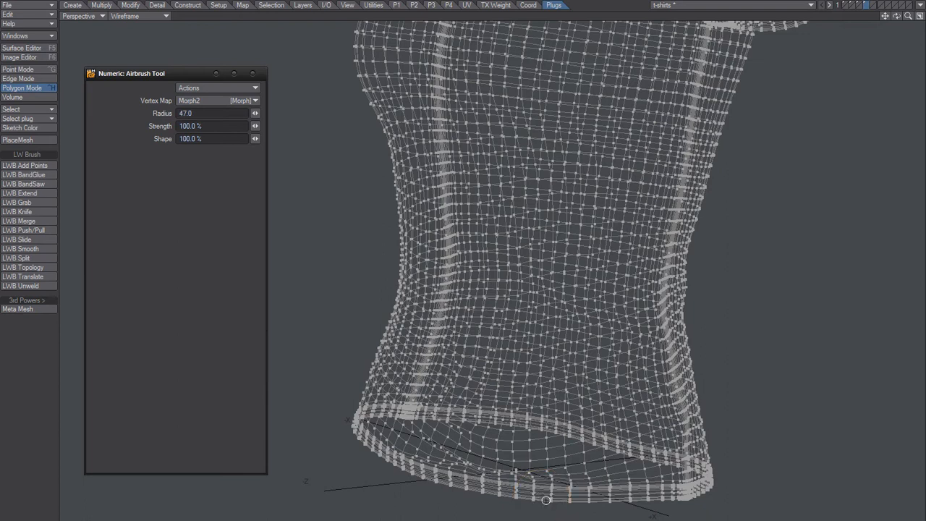
pyautogui.moveTo(547, 500)
pyautogui.mouseDown()
pyautogui.moveTo(410, 474)
pyautogui.moveTo(380, 453)
pyautogui.moveTo(381, 436)
pyautogui.mouseUp()
pyautogui.rightClick(541, 501)
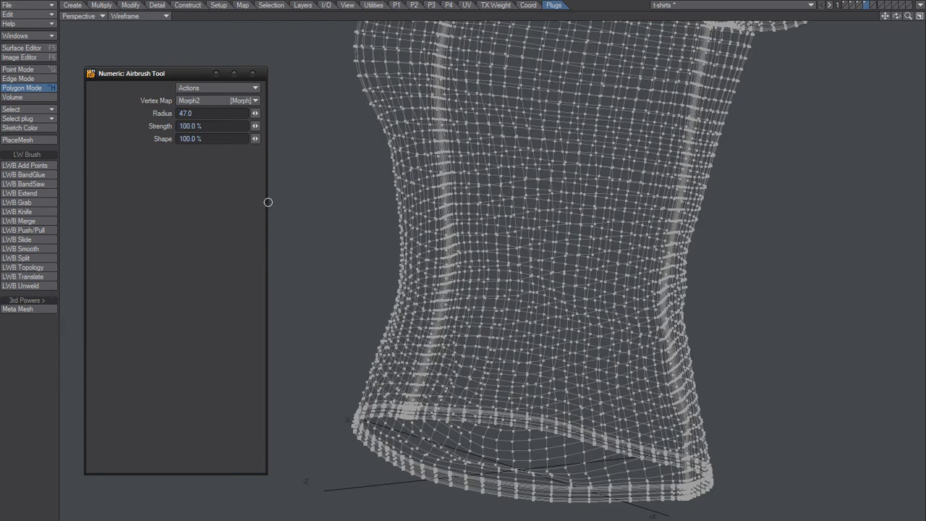
pyautogui.click(138, 16)
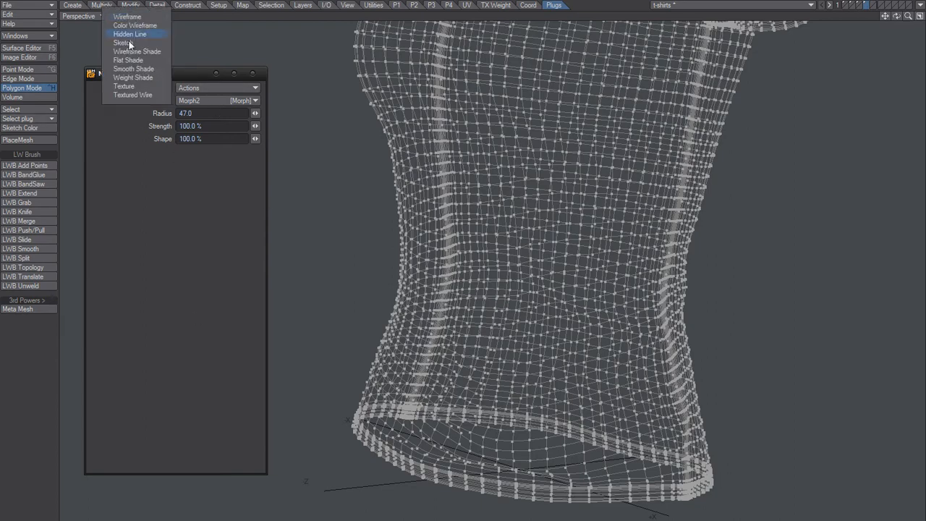
pyautogui.click(137, 51)
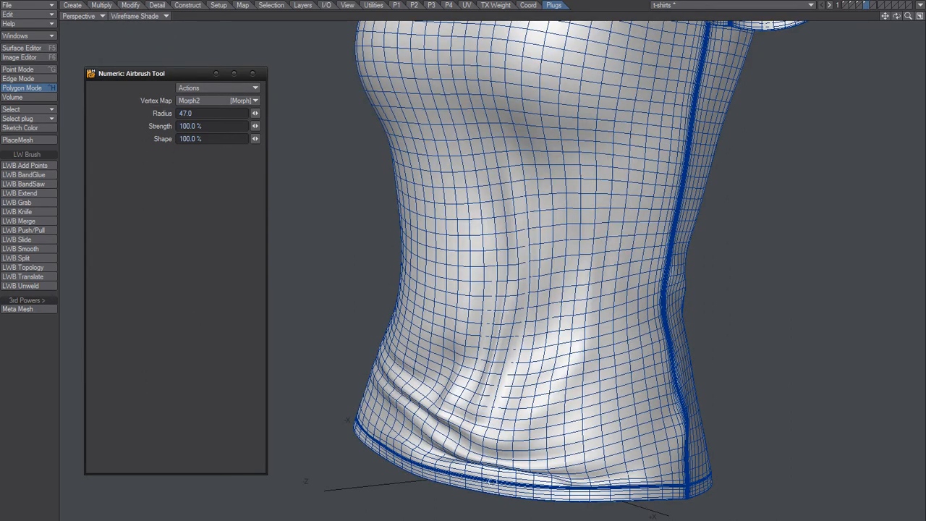
# - Select the strip of polygons just above the front hem, shift it with the Move tool and clear the selection
pyautogui.scroll(5, 510, 357)
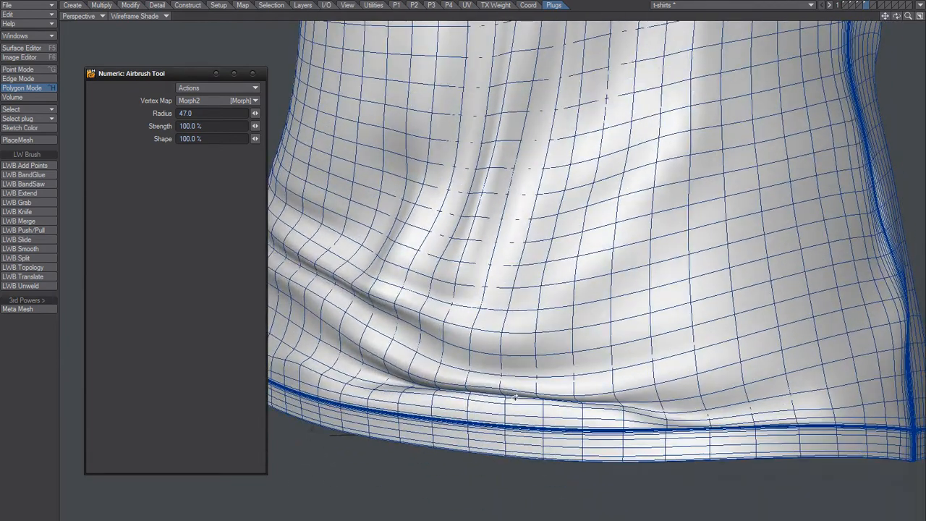
pyautogui.keyDown('alt'); pyautogui.moveTo(515, 397); pyautogui.dragTo(513, 398); pyautogui.keyUp('alt')
pyautogui.press('space')
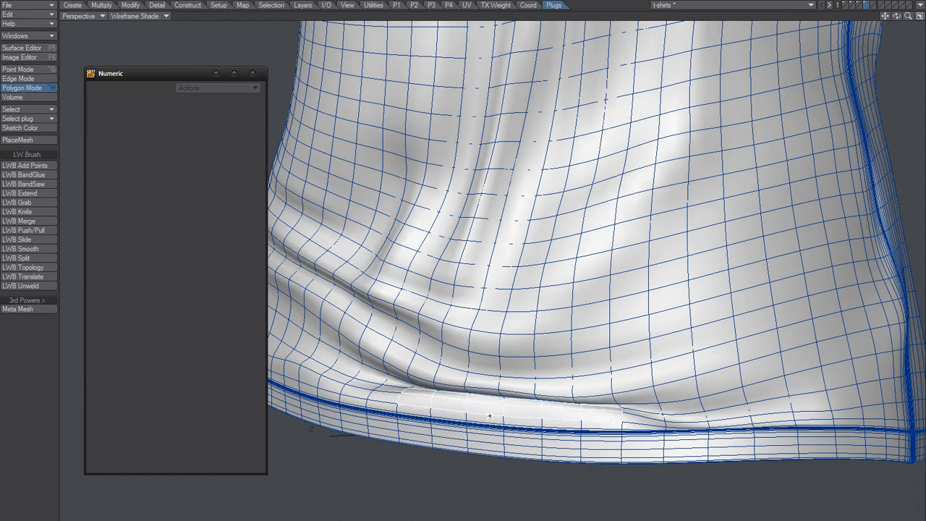
pyautogui.press('t')
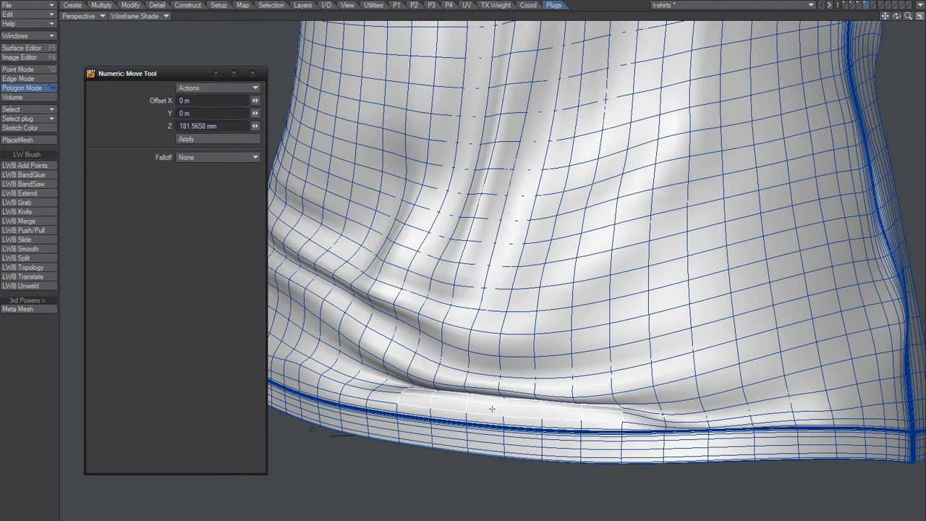
pyautogui.moveTo(510, 403); pyautogui.dragTo(646, 404)
pyautogui.press('/')
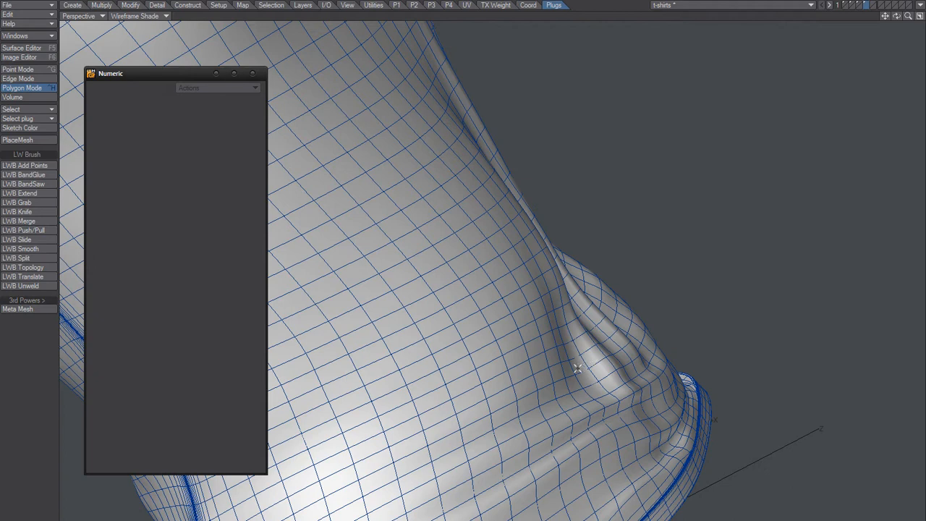
# - Select the creased polygons beside the lower-front folds and apply RT Smooth with strength 1.0 and 32 iterations
pyautogui.moveTo(550, 311)
pyautogui.mouseDown()
pyautogui.moveTo(563, 318)
pyautogui.moveTo(578, 384)
pyautogui.moveTo(538, 414)
pyautogui.moveTo(590, 387)
pyautogui.moveTo(570, 377)
pyautogui.mouseUp()
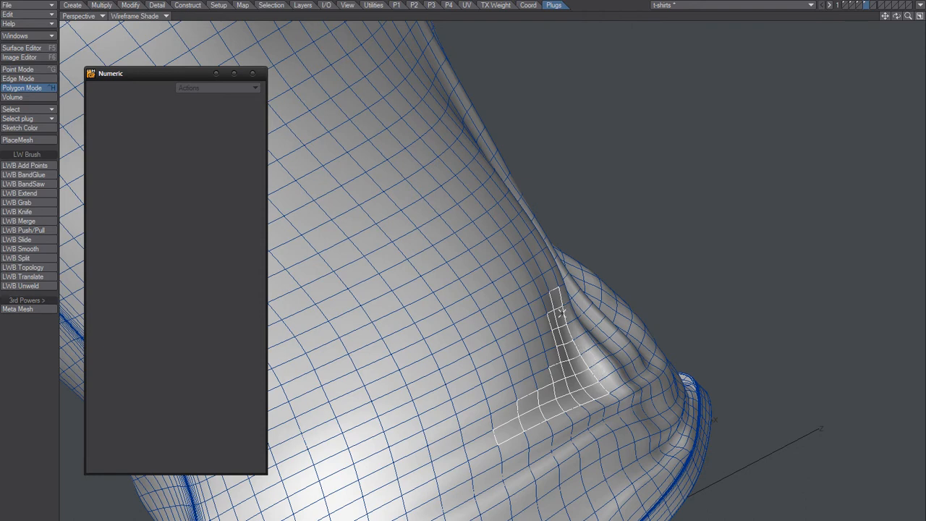
pyautogui.moveTo(561, 312); pyautogui.dragTo(574, 339)
pyautogui.moveTo(530, 411)
pyautogui.mouseDown()
pyautogui.moveTo(485, 436)
pyautogui.moveTo(529, 417)
pyautogui.mouseUp()
pyautogui.keyDown('alt'); pyautogui.moveTo(547, 380); pyautogui.dragTo(441, 371); pyautogui.keyUp('alt')
pyautogui.press('t')
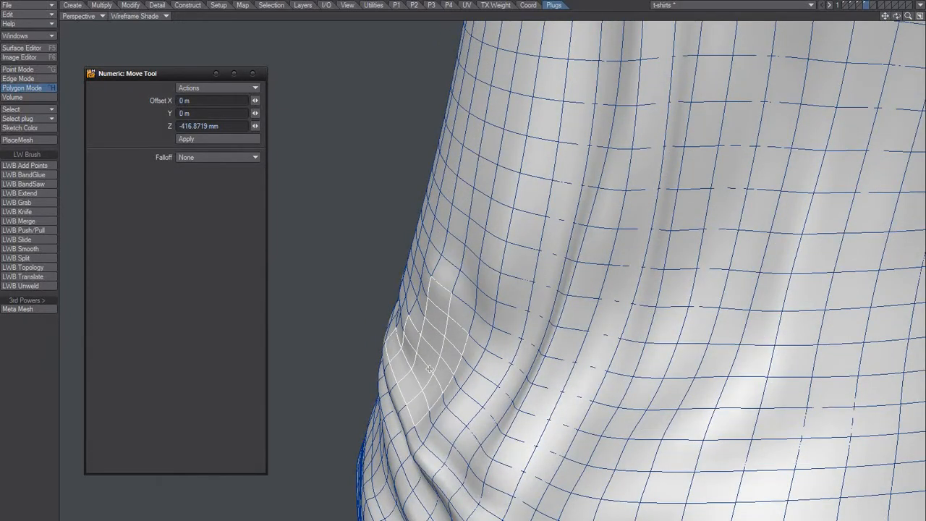
pyautogui.hotkey('shift', 'm')
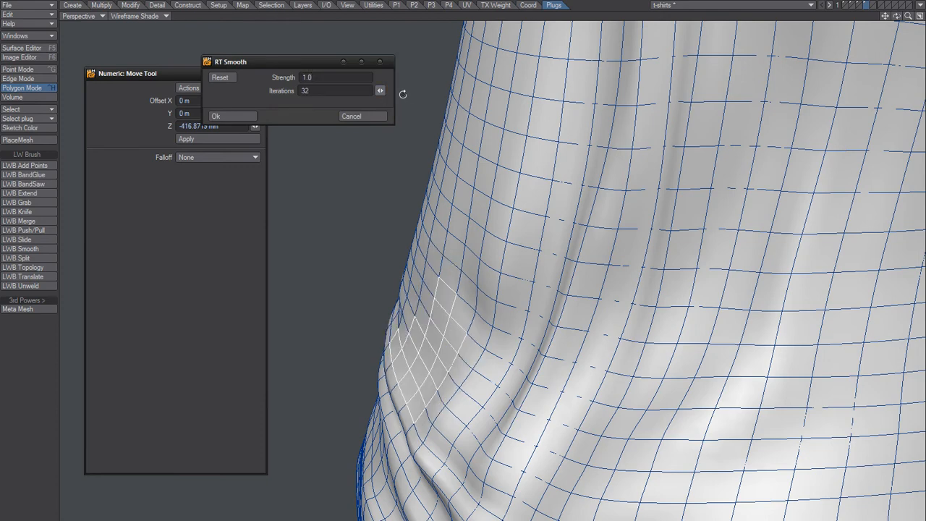
pyautogui.click(247, 116)
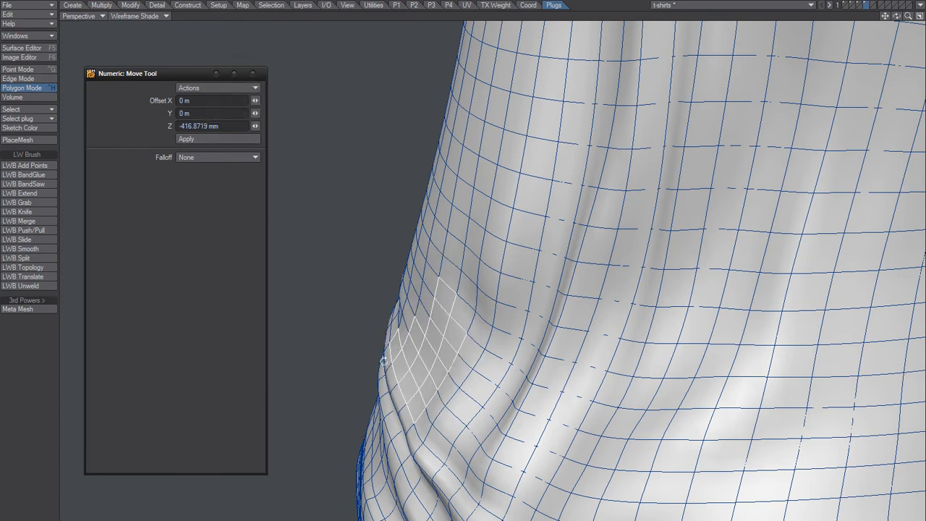
# - Select a patch of polygons along the vertical folds on the front waist, shift it with the Move tool and clear the selection
pyautogui.keyDown('alt'); pyautogui.moveTo(384, 361); pyautogui.dragTo(451, 281); pyautogui.keyUp('alt')
pyautogui.press('/')
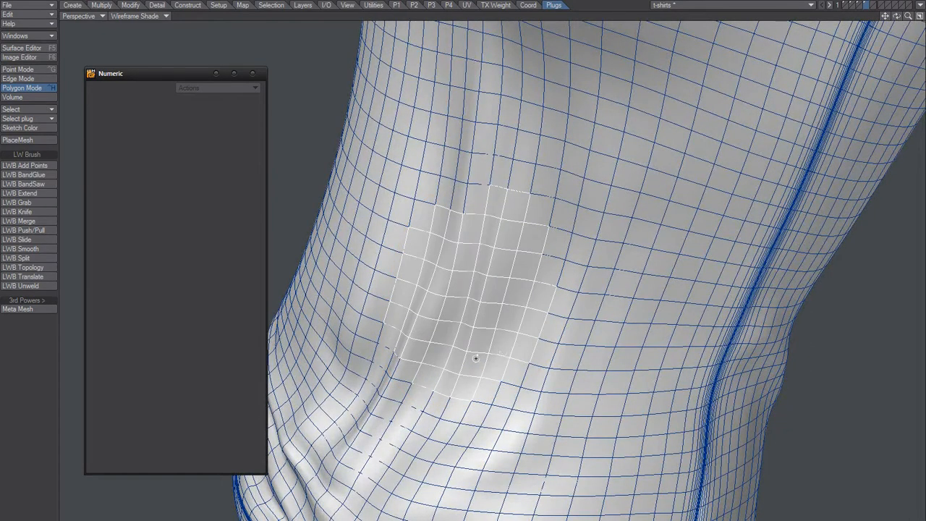
pyautogui.keyDown('alt'); pyautogui.moveTo(475, 357); pyautogui.dragTo(527, 361); pyautogui.keyUp('alt')
pyautogui.press('t')
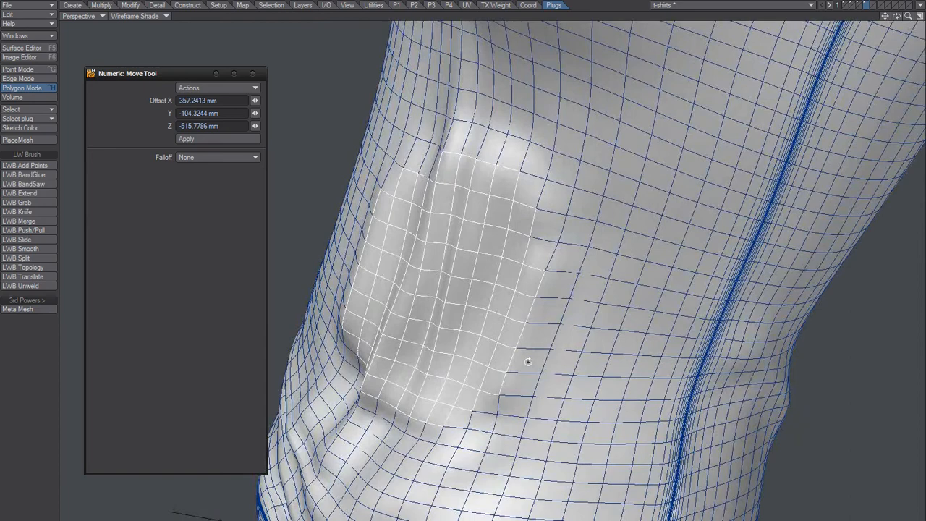
pyautogui.keyDown('alt'); pyautogui.moveTo(527, 360); pyautogui.dragTo(381, 301); pyautogui.keyUp('alt')
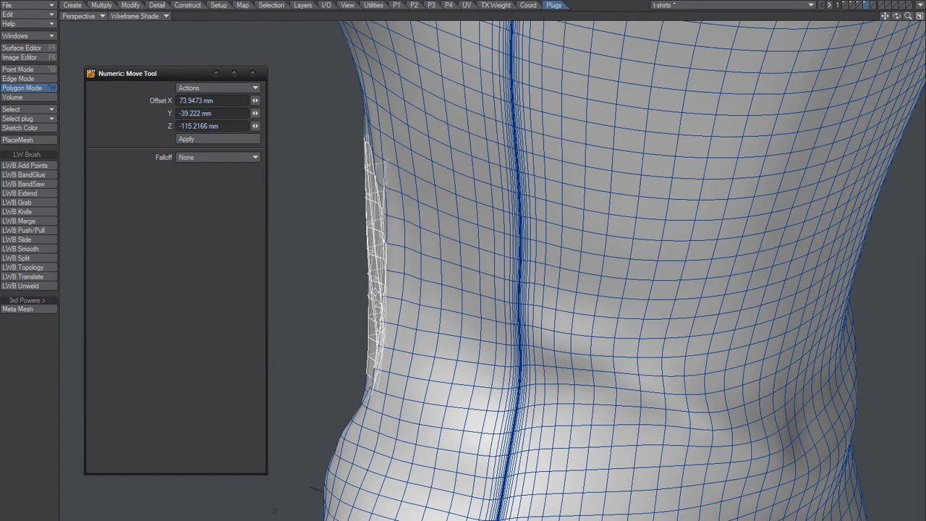
pyautogui.moveTo(375, 291); pyautogui.dragTo(399, 429)
pyautogui.hotkey('shift', '[')
pyautogui.press('space')
pyautogui.press('/')
# - Restore the previous polygon selection over the waist folds, grow and shrink it, then clear it again
pyautogui.hotkey('ctrl', 'z')
pyautogui.hotkey('shift', ']')
pyautogui.hotkey('shift', ']')
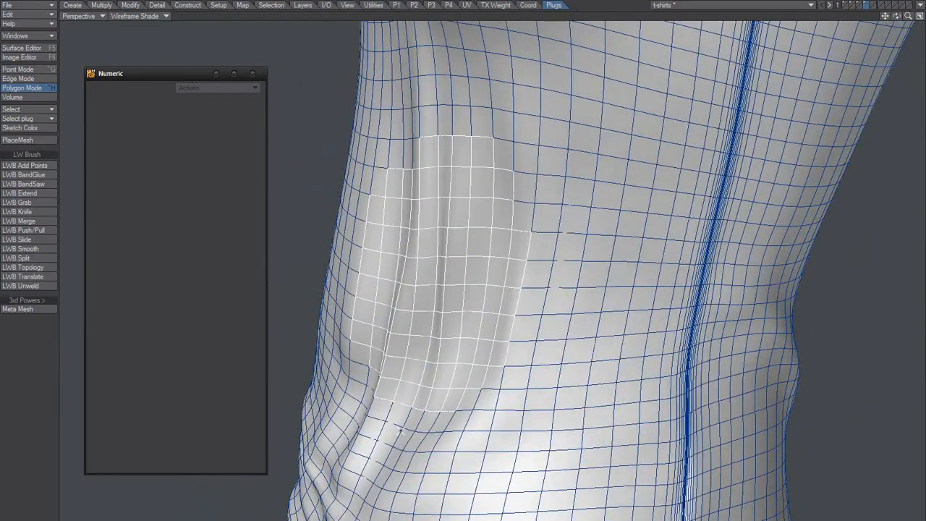
pyautogui.hotkey('shift', '[')
pyautogui.hotkey('shift', '[')
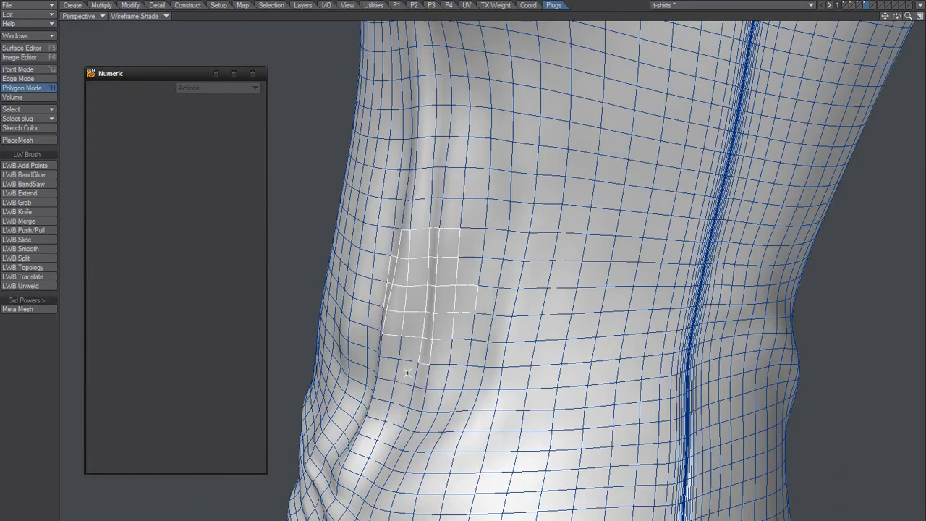
pyautogui.press('/')
# - Select the polygons along two neighbouring waist folds, grow the selection once and deselect its uppermost row
pyautogui.keyDown('alt'); pyautogui.moveTo(392, 405); pyautogui.dragTo(423, 340); pyautogui.keyUp('alt')
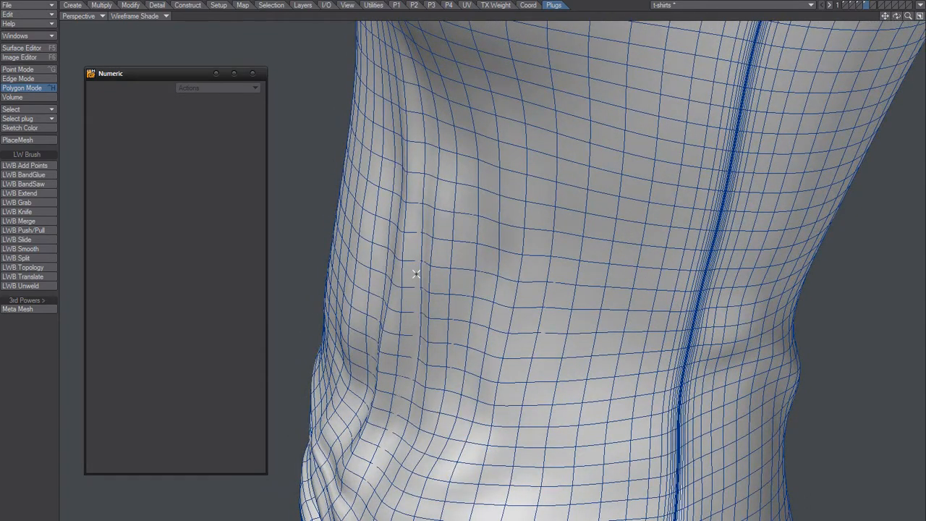
pyautogui.moveTo(416, 274); pyautogui.dragTo(404, 390)
pyautogui.moveTo(457, 262)
pyautogui.mouseDown()
pyautogui.moveTo(449, 418)
pyautogui.moveTo(460, 422)
pyautogui.moveTo(469, 343)
pyautogui.mouseUp()
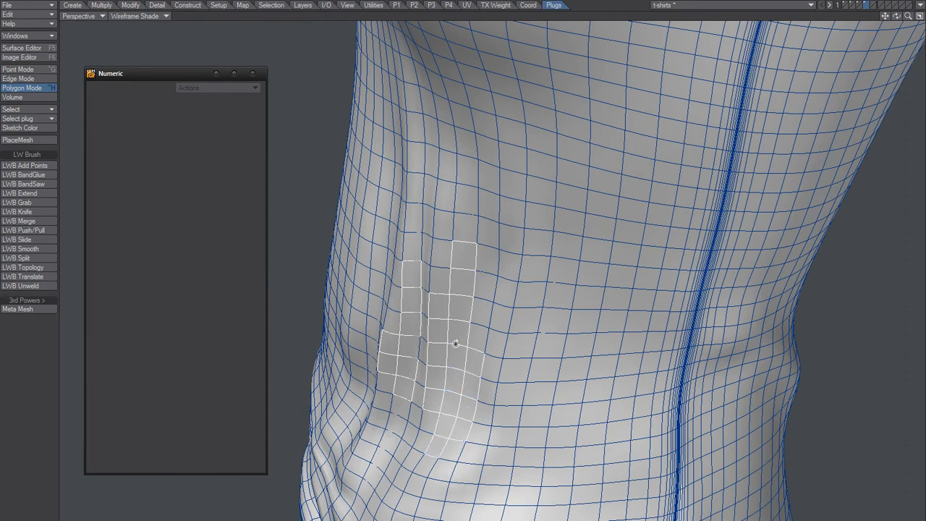
pyautogui.hotkey('shift', ']')
pyautogui.keyDown('alt'); pyautogui.moveTo(461, 386); pyautogui.dragTo(370, 354); pyautogui.keyUp('alt')
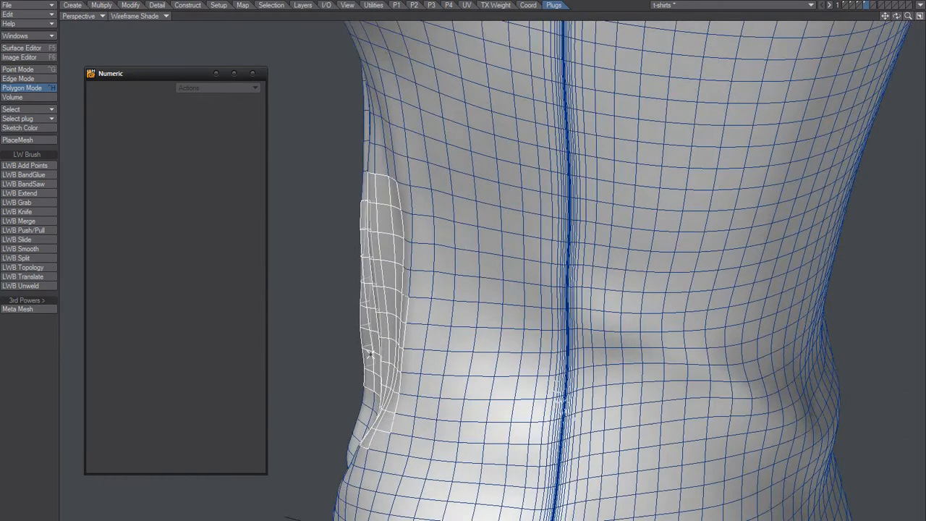
pyautogui.moveTo(365, 196); pyautogui.dragTo(408, 205)
# - Pull the selected fold polygons outward with the Move tool by about X 94, Y 62 and Z -423 mm, then clear the selection
pyautogui.press('t')
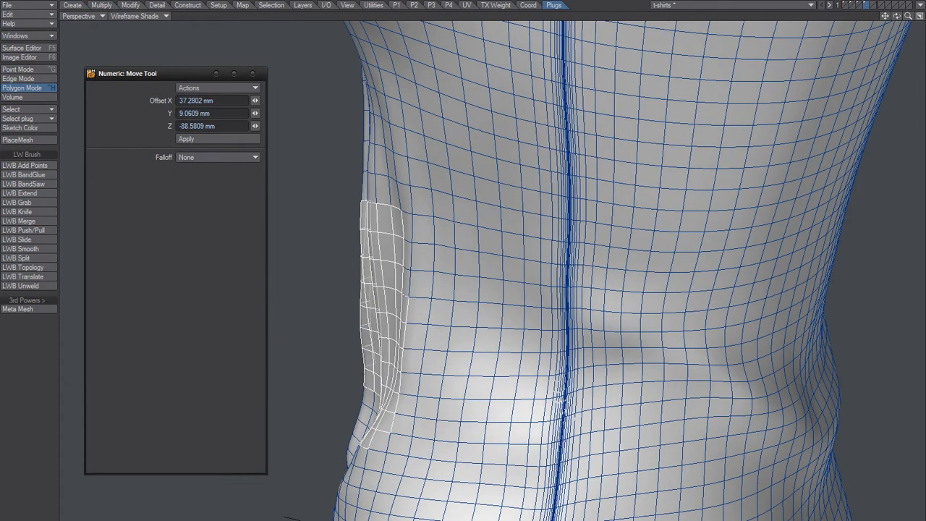
pyautogui.moveTo(402, 211); pyautogui.dragTo(392, 209)
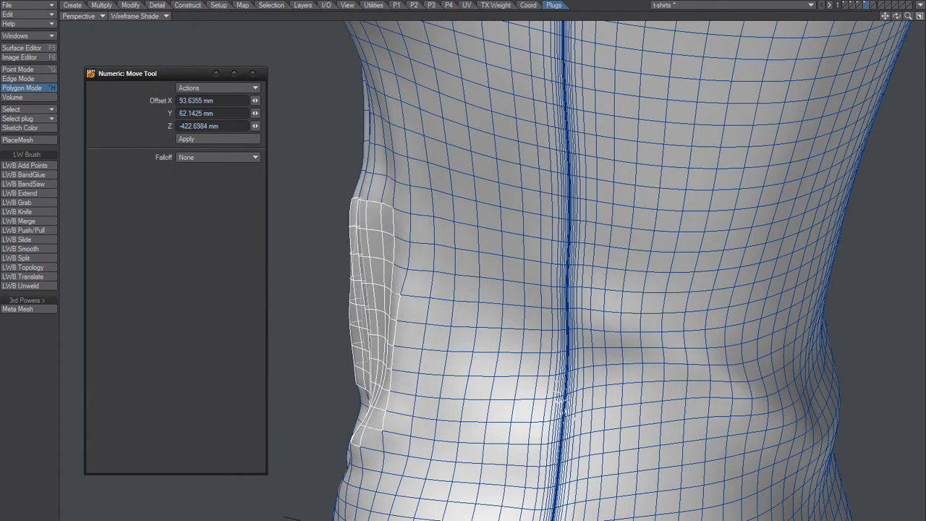
pyautogui.keyDown('alt'); pyautogui.moveTo(365, 321); pyautogui.dragTo(479, 373); pyautogui.keyUp('alt')
pyautogui.press('space')
pyautogui.press('/')
# - Select a horizontal row of polygons across the waist folds, move it about X -39, Y 80 and Z 204 mm, and grow the selection around it
pyautogui.keyDown('alt'); pyautogui.moveTo(396, 275); pyautogui.dragTo(455, 259); pyautogui.keyUp('alt')
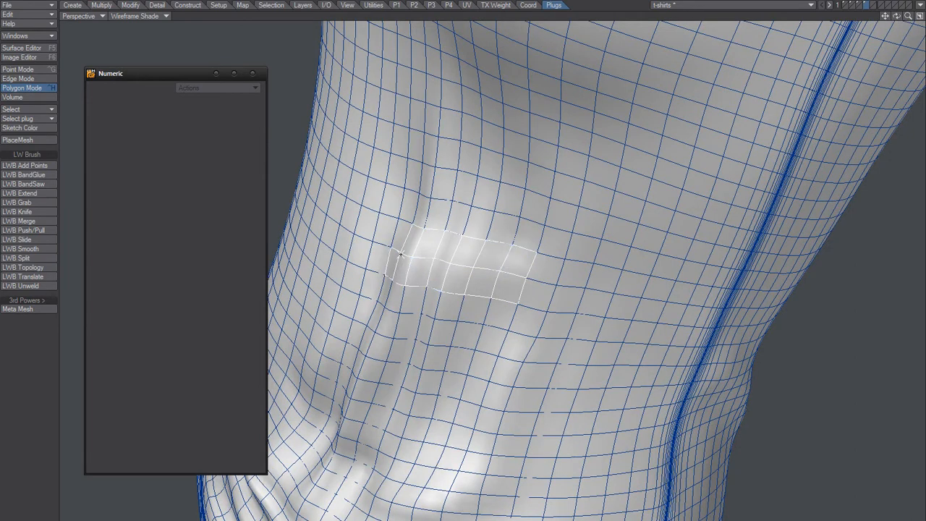
pyautogui.keyDown('alt'); pyautogui.moveTo(504, 311); pyautogui.dragTo(351, 282); pyautogui.keyUp('alt')
pyautogui.press('t')
pyautogui.keyDown('alt'); pyautogui.moveTo(346, 338); pyautogui.dragTo(409, 337); pyautogui.keyUp('alt')
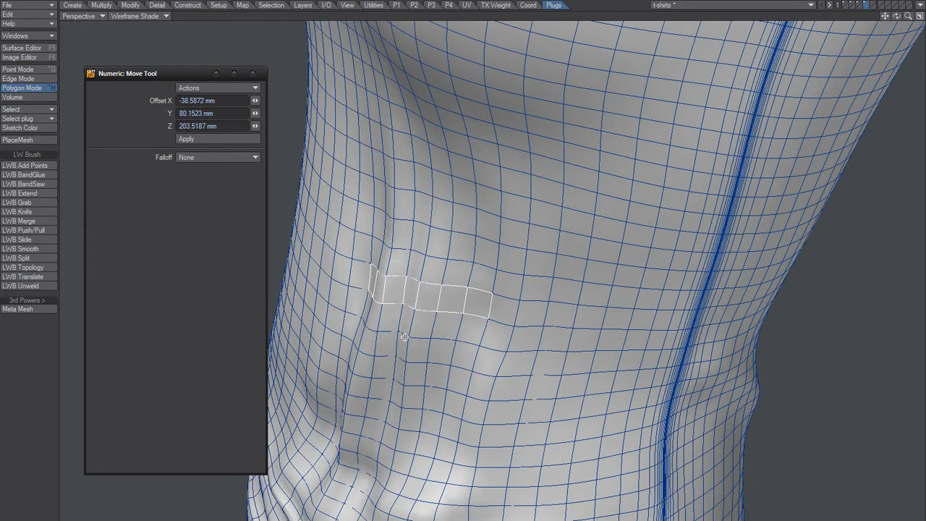
pyautogui.hotkey('shift', ']')
pyautogui.hotkey('shift', ']')
pyautogui.hotkey('shift', ']')
pyautogui.hotkey('shift', ']')
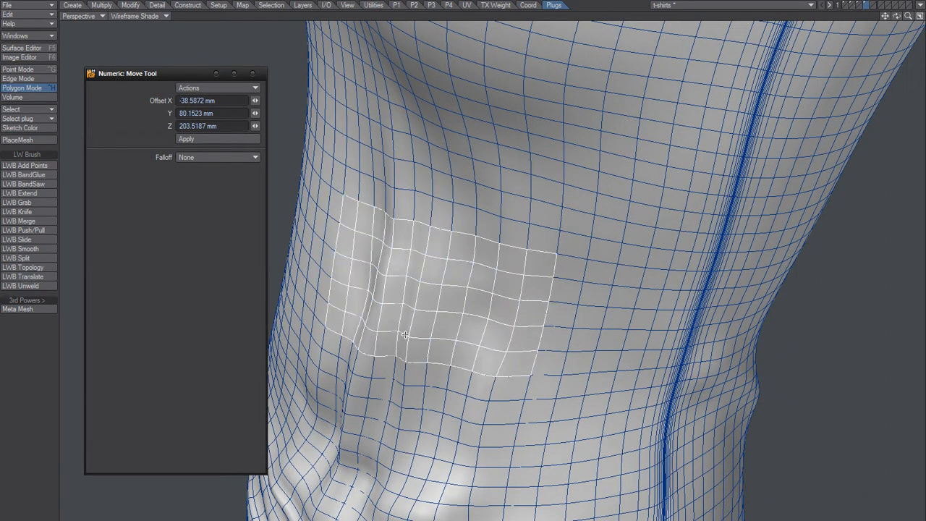
# - Try RT Smooth on the selected waist patch at strength 1.0, then undo the smoothing
pyautogui.hotkey('shift', 'm')
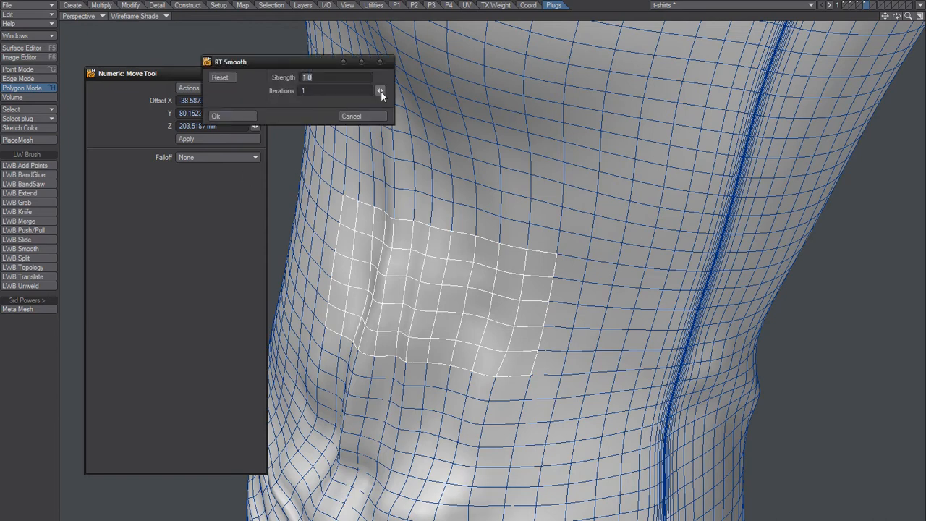
pyautogui.moveTo(380, 90); pyautogui.dragTo(392, 91)
pyautogui.click(216, 115)
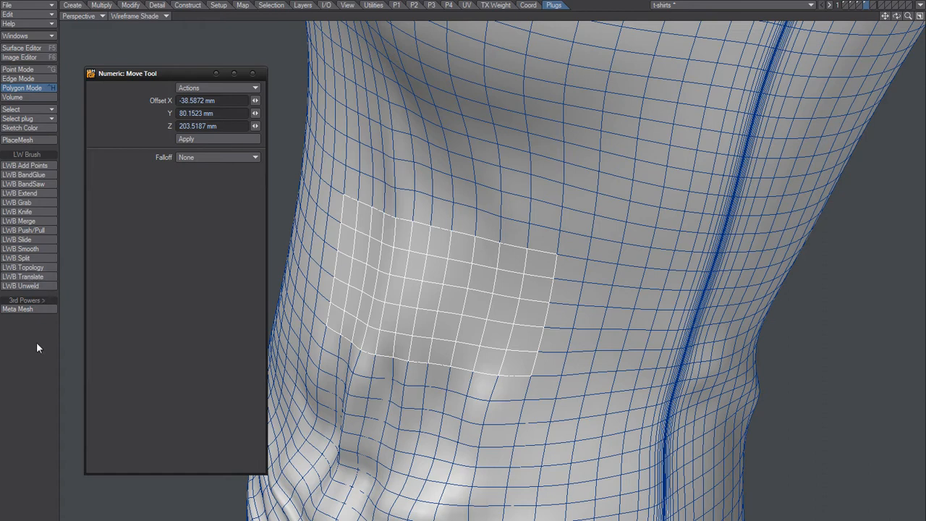
pyautogui.click(30, 249)
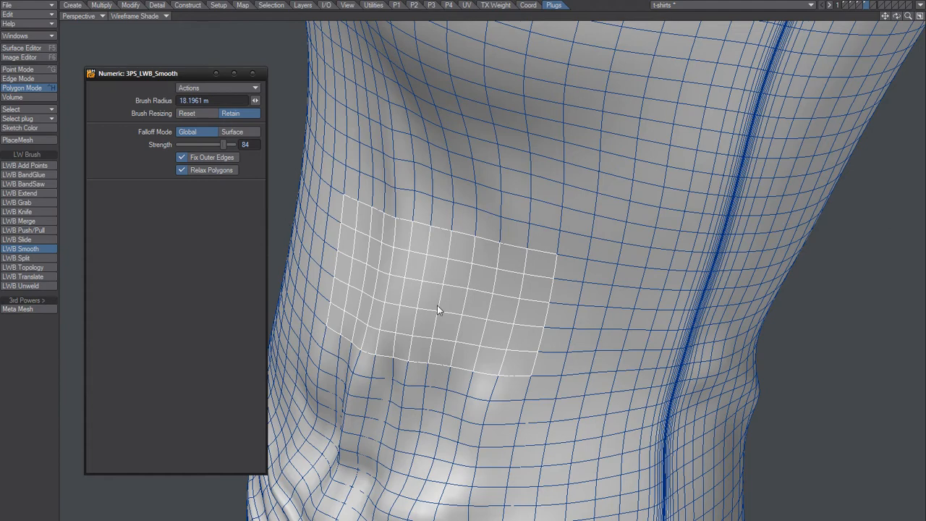
pyautogui.press('space')
pyautogui.press('/')
pyautogui.keyDown('ctrl'); pyautogui.keyDown('alt'); pyautogui.moveTo(424, 309); pyautogui.dragTo(413, 341); pyautogui.keyUp('alt'); pyautogui.keyUp('ctrl')
pyautogui.hotkey('ctrl', 'z')
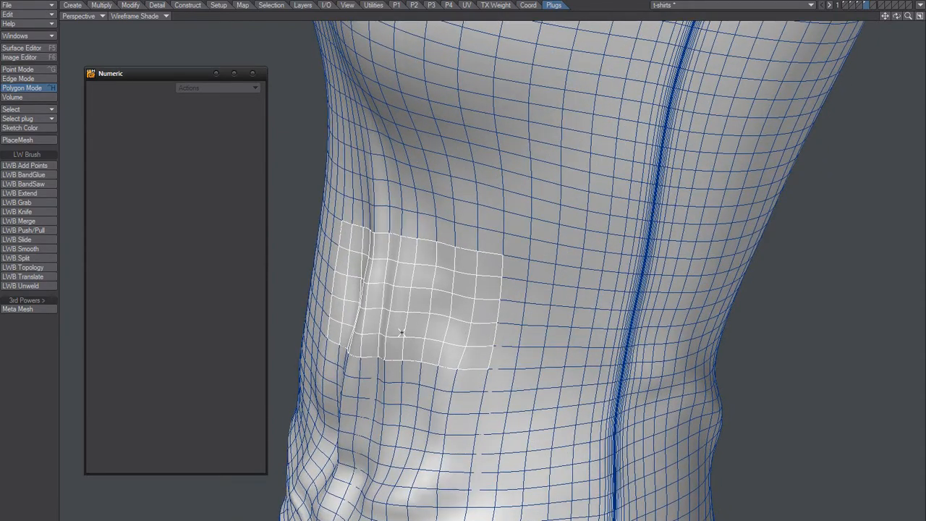
pyautogui.hotkey('shift', 'm')
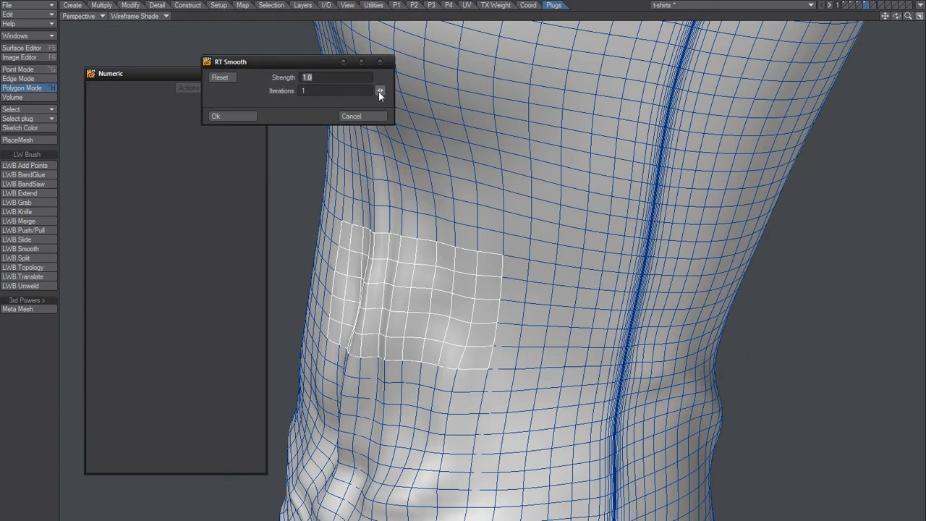
pyautogui.moveTo(378, 91); pyautogui.dragTo(395, 91)
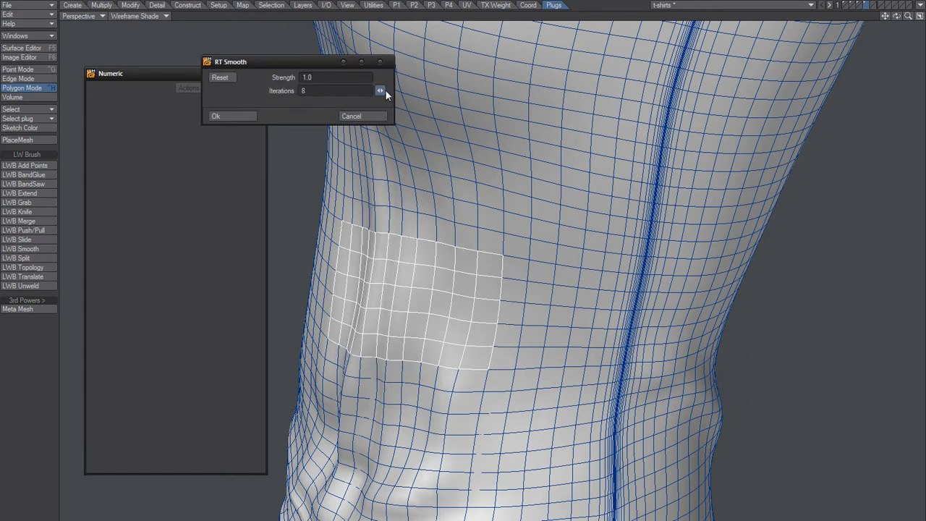
pyautogui.click(366, 116)
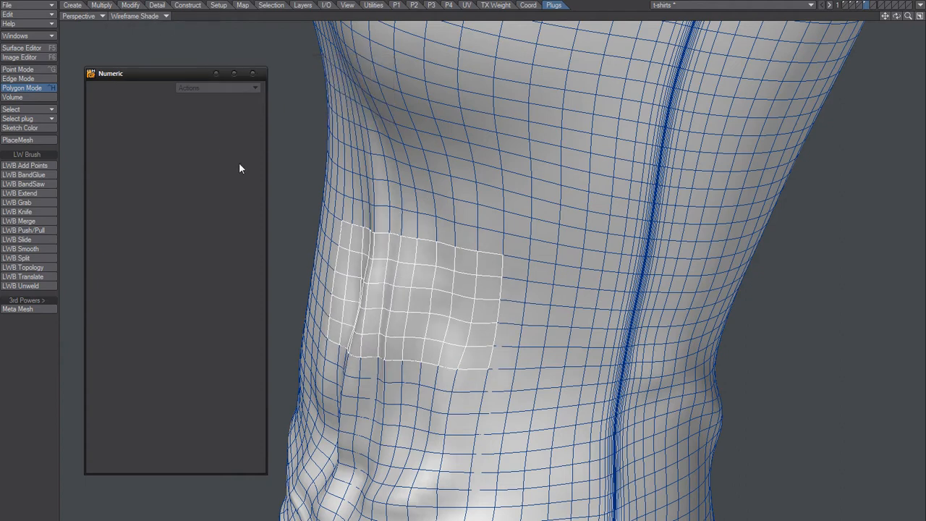
# - Turn off Show Polygon Selection in the display options and set the viewport to Smooth Shade
pyautogui.press('d')
pyautogui.click(536, 430)
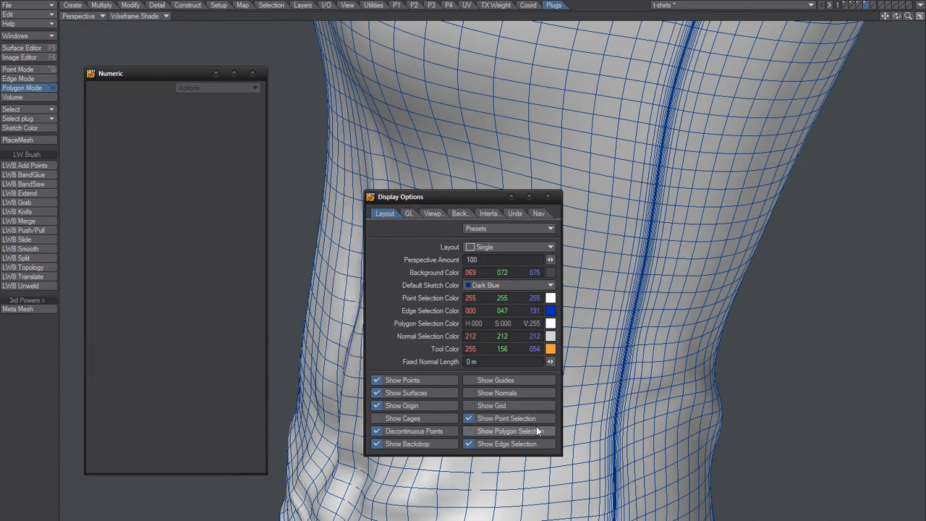
pyautogui.click(547, 196)
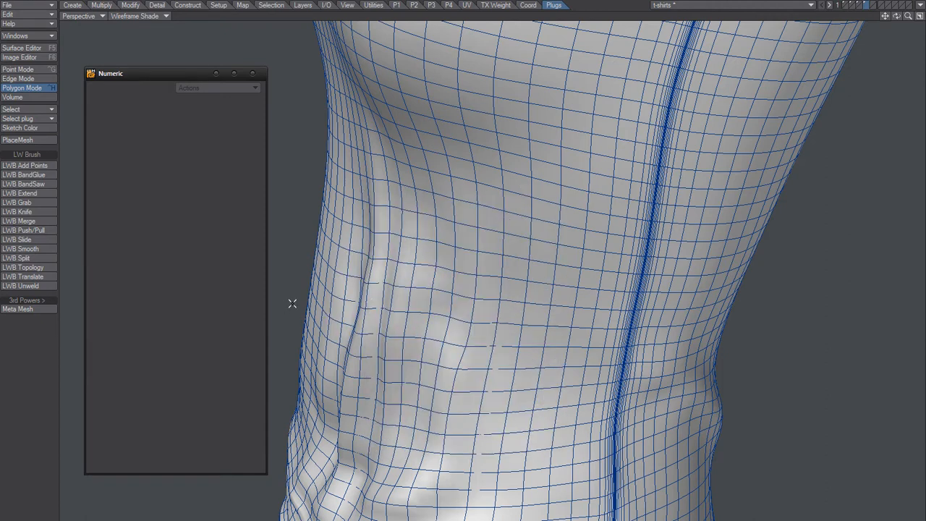
pyautogui.click(161, 16)
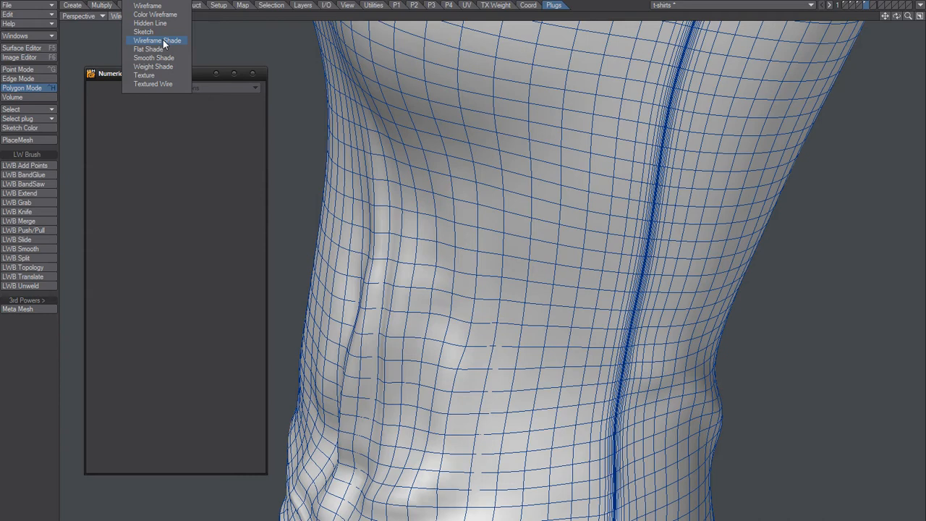
pyautogui.click(159, 58)
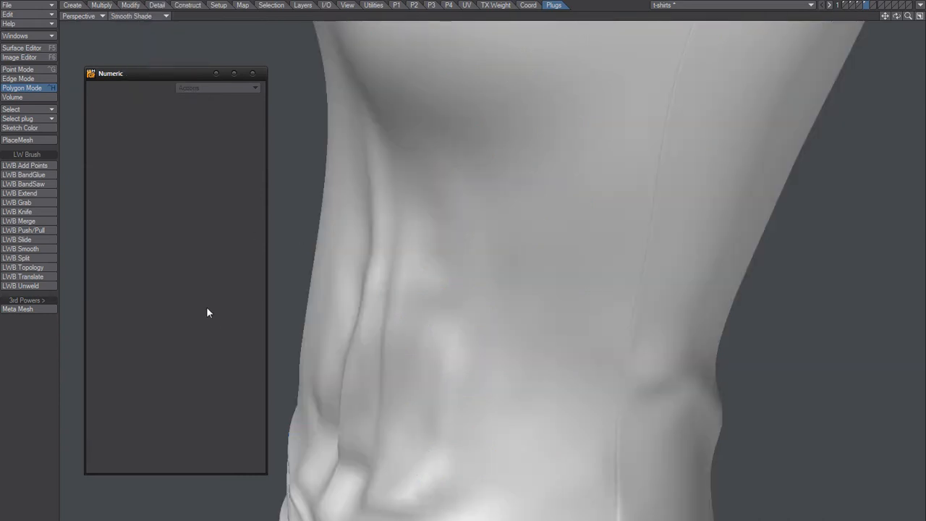
# - Apply RT Smooth to the selected waist patch with strength 1.0 and 9 iterations
pyautogui.hotkey('shift', 'm')
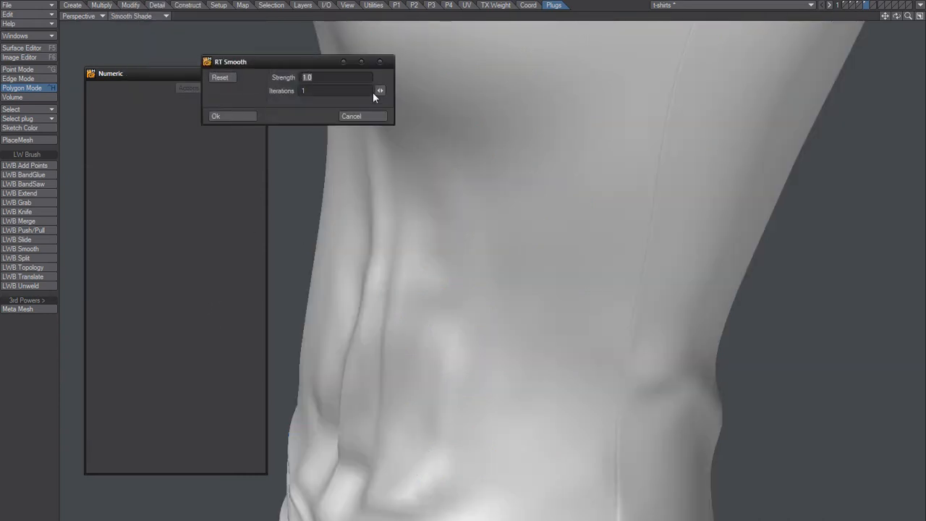
pyautogui.moveTo(380, 92); pyautogui.dragTo(416, 92)
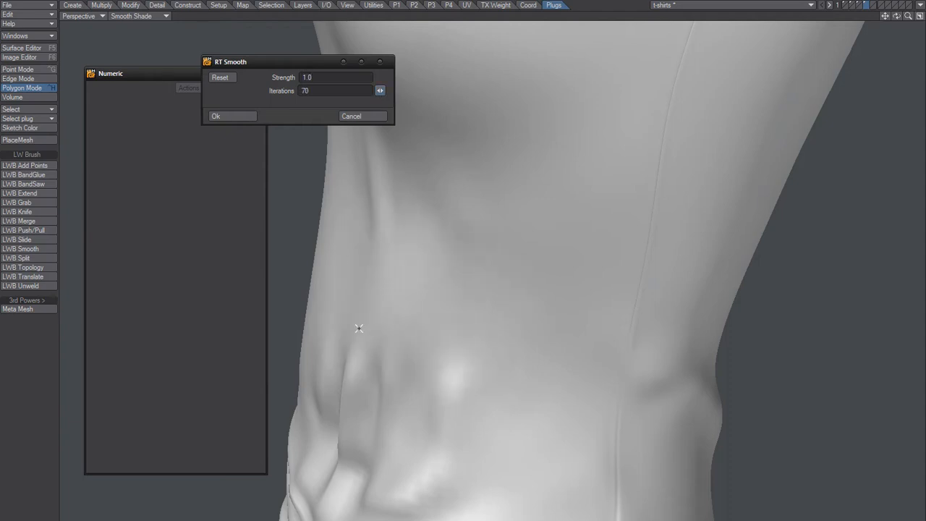
pyautogui.moveTo(438, 288); pyautogui.dragTo(315, 103)
pyautogui.doubleClick(311, 90)
pyautogui.write('5')
pyautogui.press('Tab')
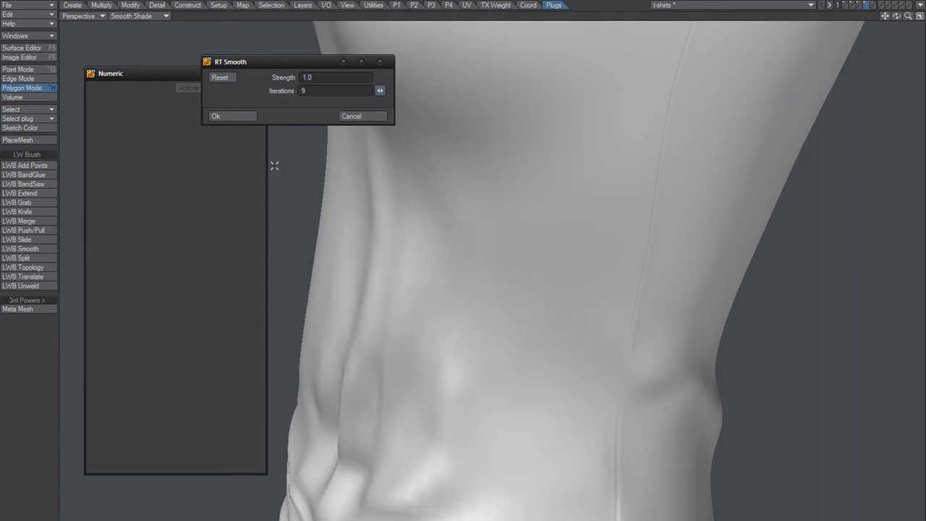
pyautogui.click(216, 116)
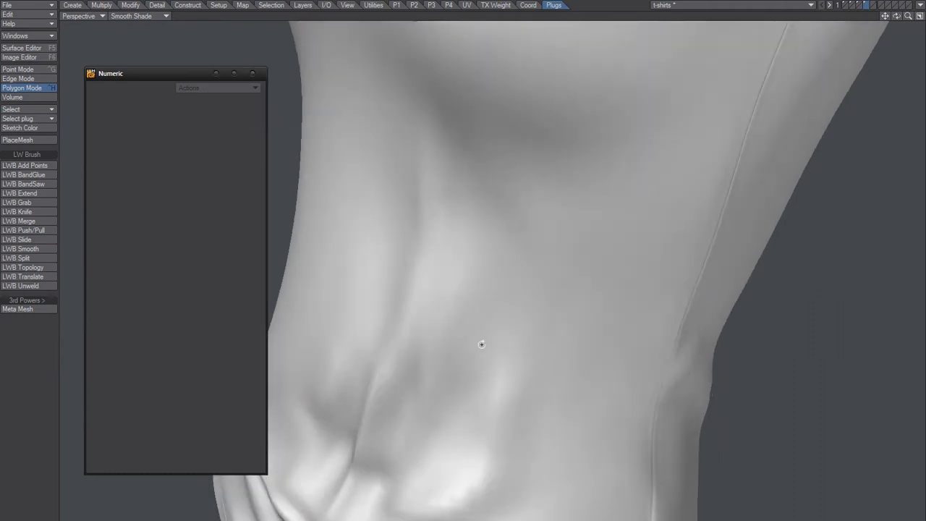
# - Apply RT Smooth with strength 1.0 and 13 iterations to the creases above the front hem
pyautogui.keyDown('alt'); pyautogui.moveTo(348, 331); pyautogui.dragTo(431, 403); pyautogui.keyUp('alt')
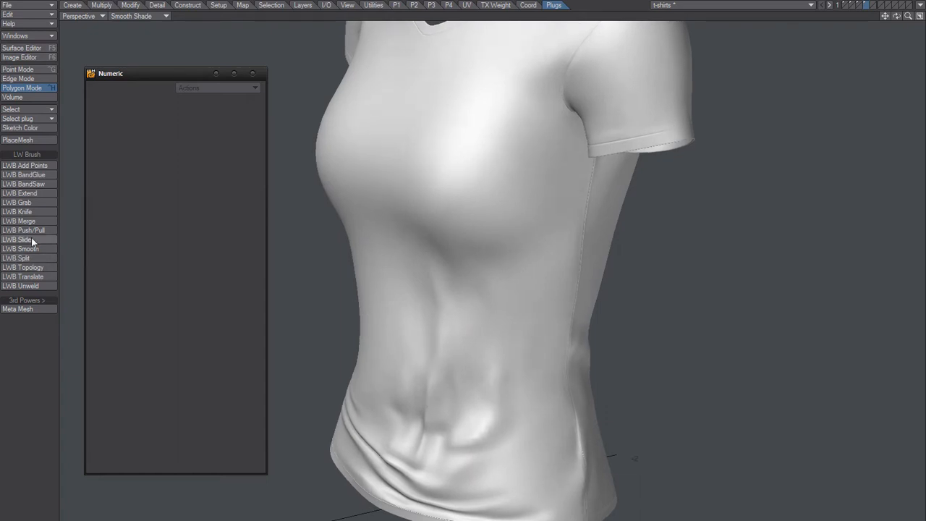
pyautogui.keyDown('alt'); pyautogui.moveTo(441, 384); pyautogui.dragTo(378, 453); pyautogui.keyUp('alt')
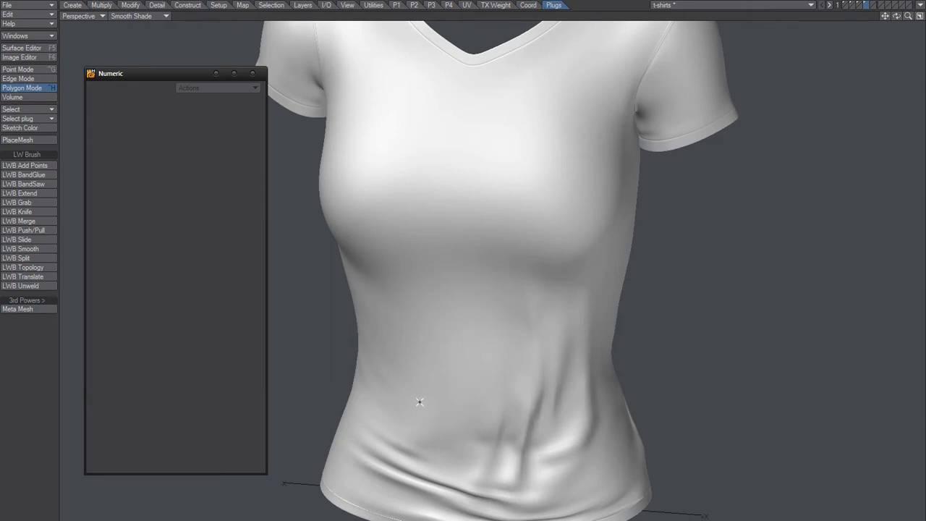
pyautogui.hotkey('shift', 'm')
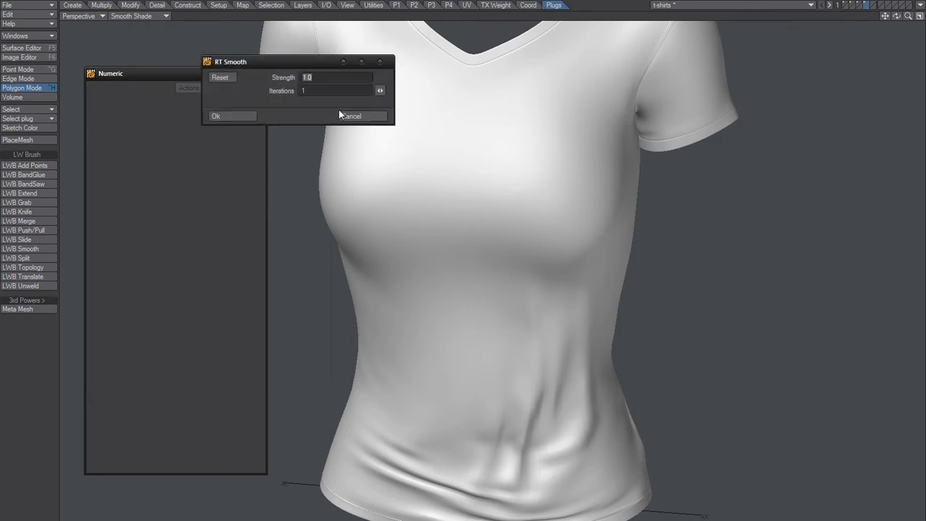
pyautogui.moveTo(380, 90); pyautogui.dragTo(391, 91)
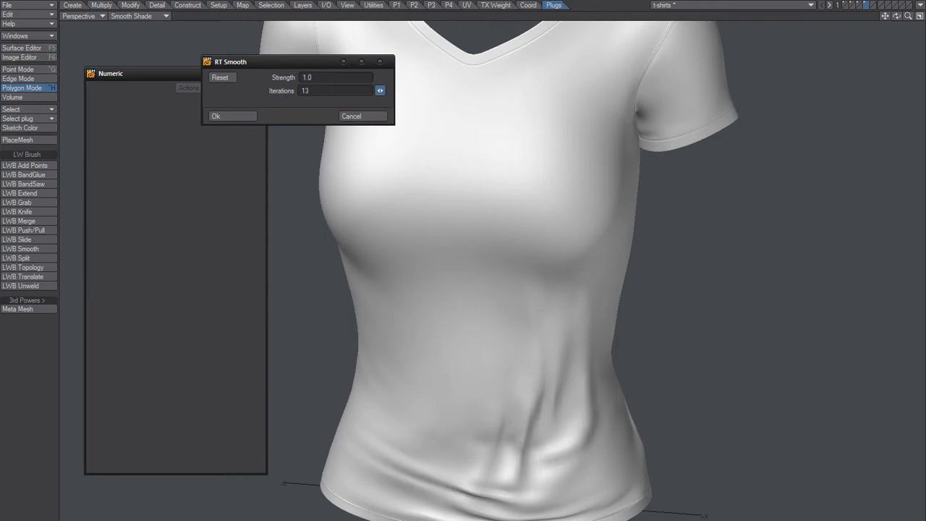
pyautogui.click(227, 115)
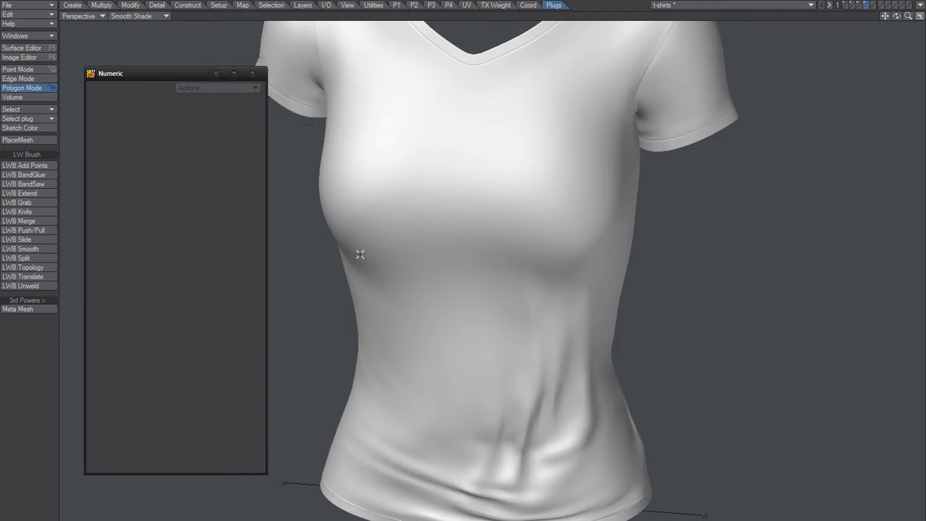
pyautogui.hotkey('ctrl', 'g')
pyautogui.hotkey('ctrl', 'h')
pyautogui.keyDown('alt'); pyautogui.moveTo(426, 343); pyautogui.dragTo(459, 446); pyautogui.keyUp('alt')
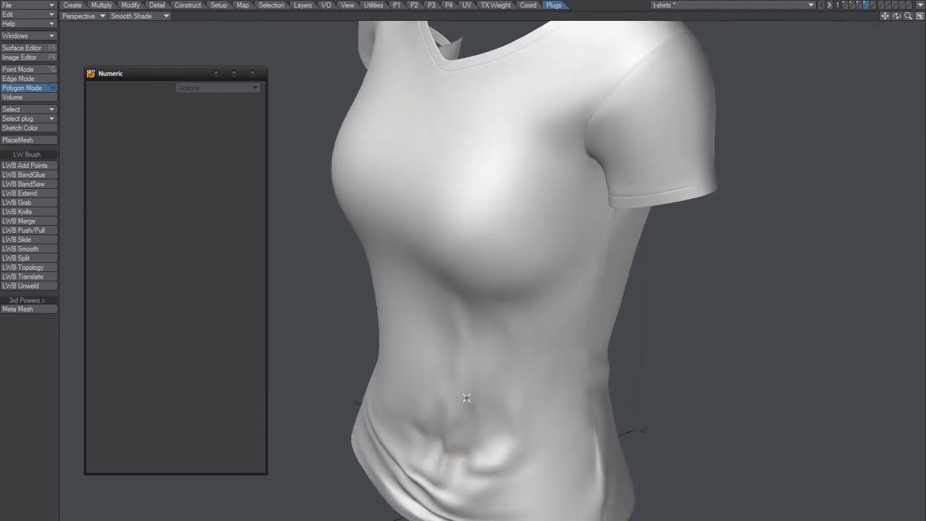
pyautogui.keyDown('alt'); pyautogui.moveTo(539, 426); pyautogui.dragTo(475, 419); pyautogui.keyUp('alt')
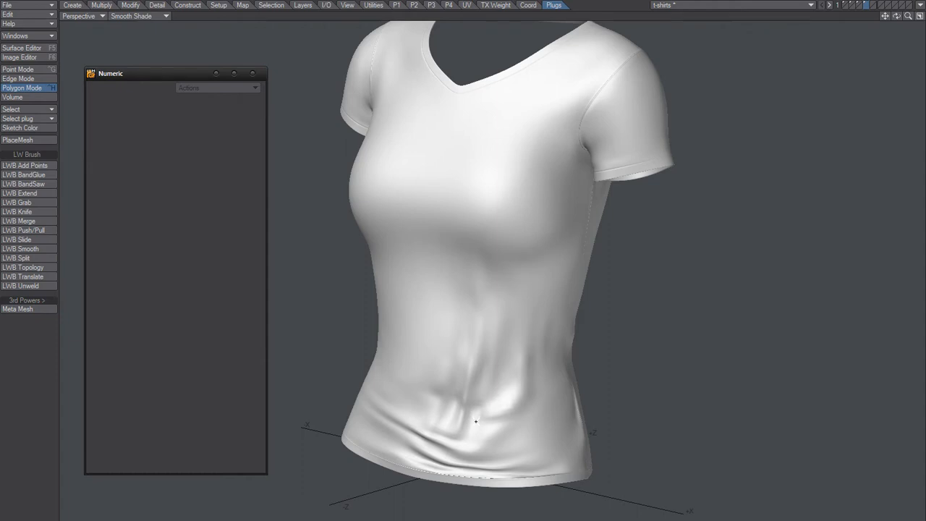
# - Compare the wrinkled shirt on layer 4 with the shirt version on layer 2
pyautogui.press('1')
pyautogui.press('2')
pyautogui.press('4')
pyautogui.press('2')
pyautogui.press('4')
pyautogui.press('2')
pyautogui.press('4')
pyautogui.press('2')
pyautogui.press('4')
pyautogui.press('2')
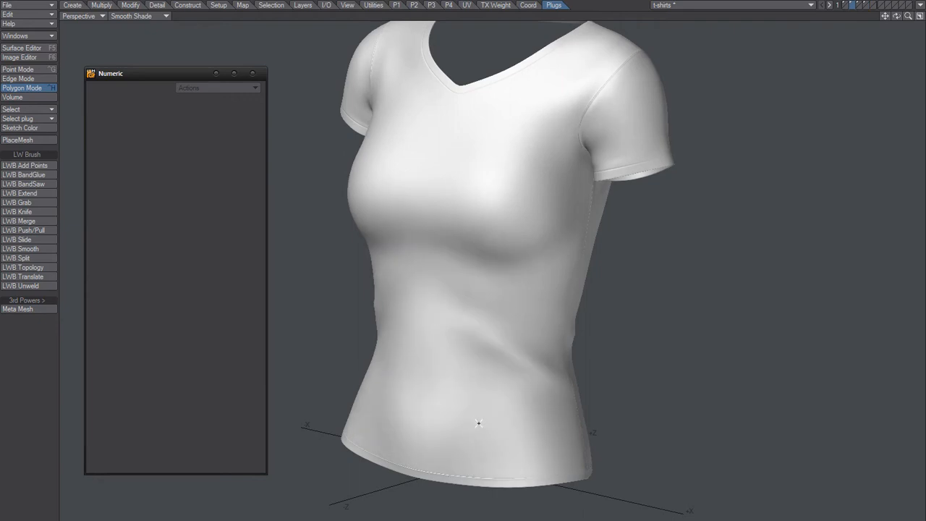
pyautogui.press('4')
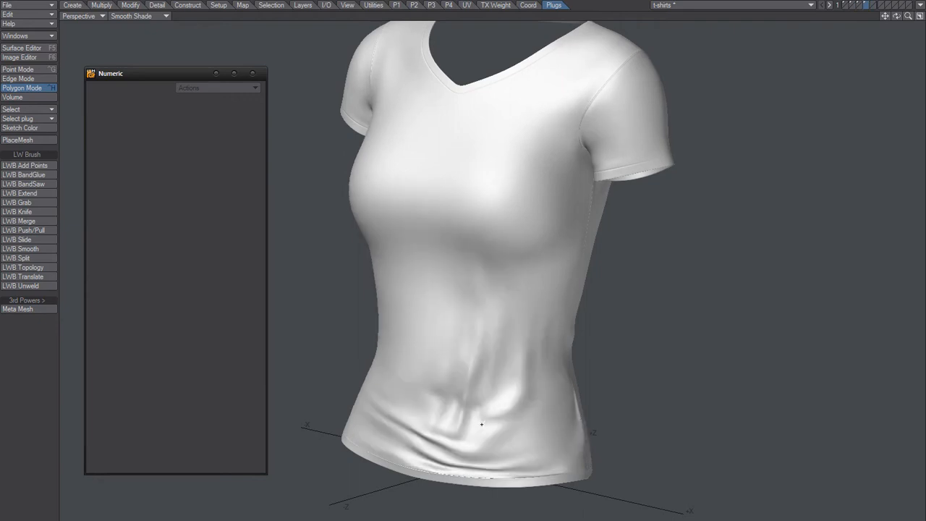
# - Switch the viewport to Wireframe Shade and turn on Show Polygon Selection in the display options
pyautogui.keyDown('alt'); pyautogui.moveTo(487, 442); pyautogui.dragTo(472, 415); pyautogui.keyUp('alt')
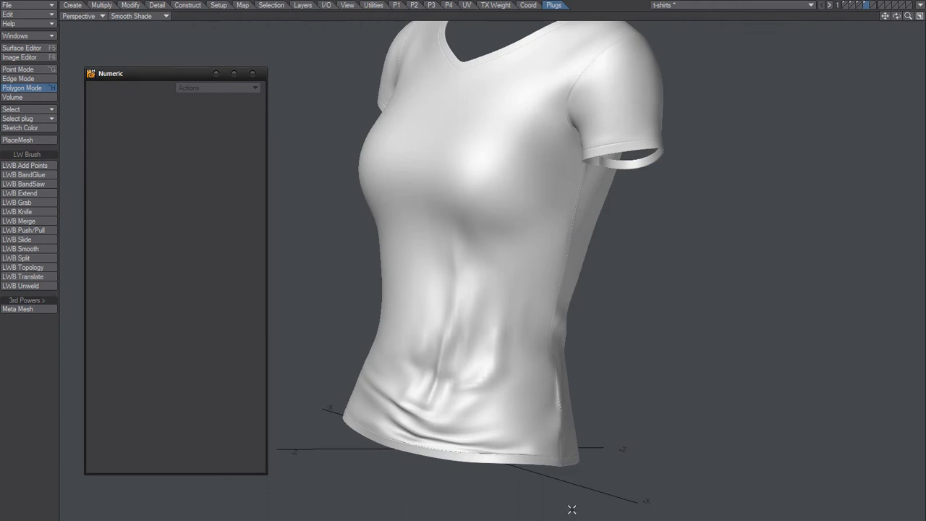
pyautogui.hotkey('ctrl', 'a')
pyautogui.click(209, 101)
pyautogui.click(209, 99)
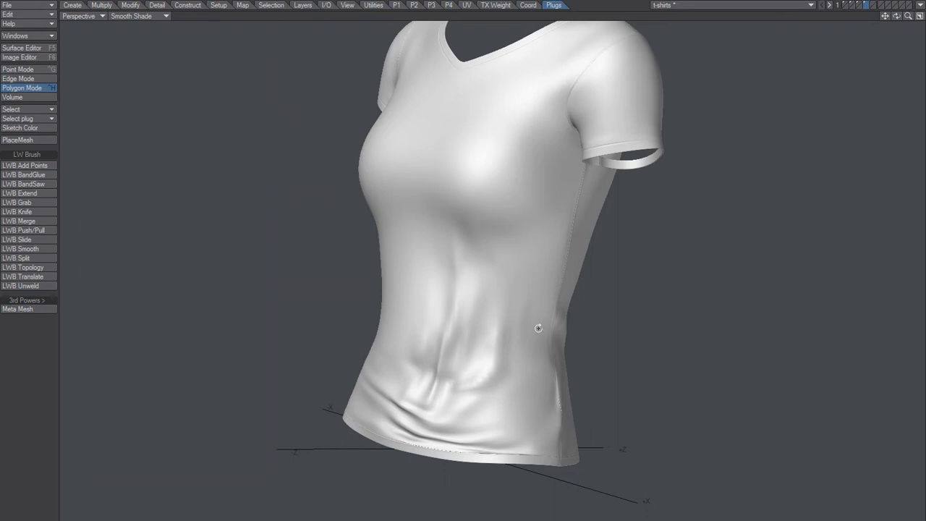
pyautogui.keyDown('alt'); pyautogui.moveTo(525, 336); pyautogui.dragTo(383, 341); pyautogui.keyUp('alt')
pyautogui.keyDown('alt'); pyautogui.moveTo(474, 367); pyautogui.dragTo(444, 391); pyautogui.keyUp('alt')
pyautogui.moveTo(418, 434)
pyautogui.keyDown('alt'); pyautogui.mouseDown()
pyautogui.moveTo(440, 448)
pyautogui.moveTo(421, 436)
pyautogui.moveTo(428, 414)
pyautogui.moveTo(506, 355)
pyautogui.mouseUp(); pyautogui.keyUp('alt')
pyautogui.click(139, 16)
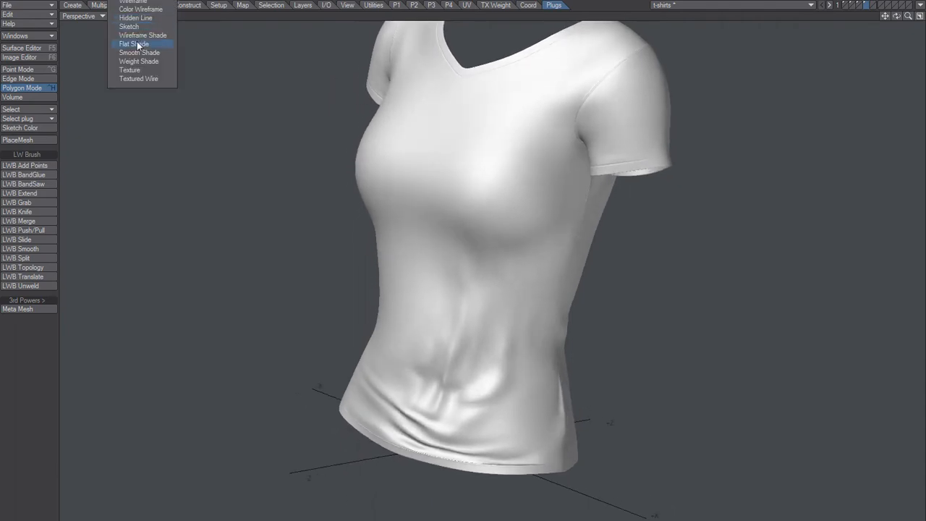
pyautogui.click(141, 42)
pyautogui.press('d')
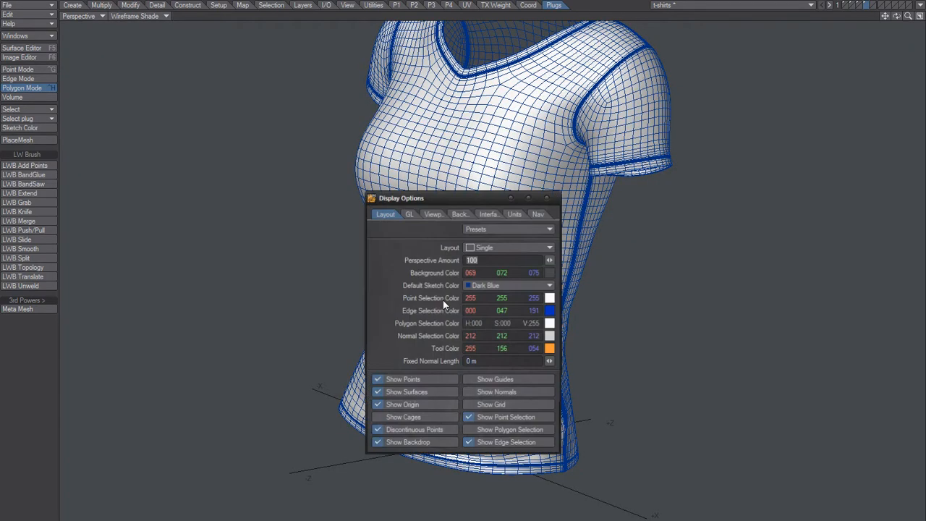
pyautogui.click(498, 431)
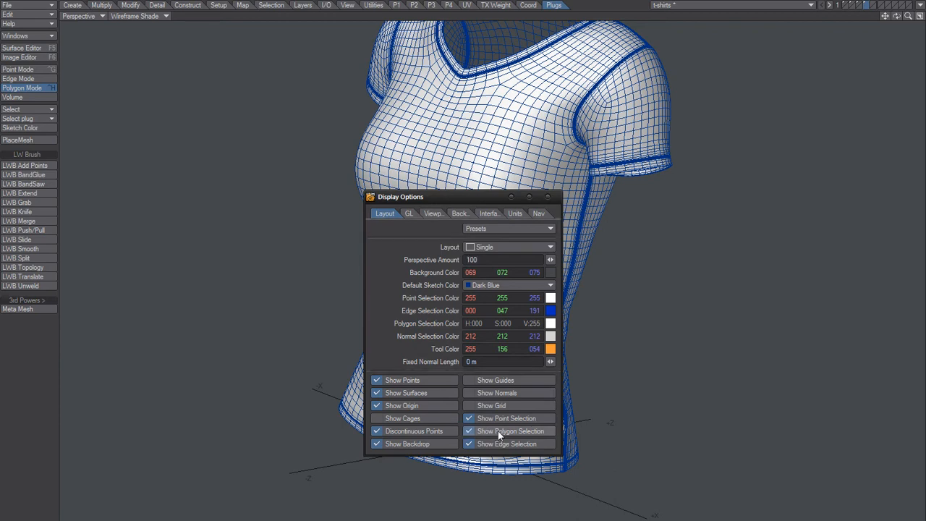
pyautogui.click(547, 196)
# - Try selecting the front waist patch and the polygons along the creases above the hem, clearing the selection between attempts
pyautogui.keyDown('alt'); pyautogui.moveTo(480, 313); pyautogui.dragTo(421, 334); pyautogui.keyUp('alt')
pyautogui.moveTo(439, 297); pyautogui.dragTo(457, 304, button='right')
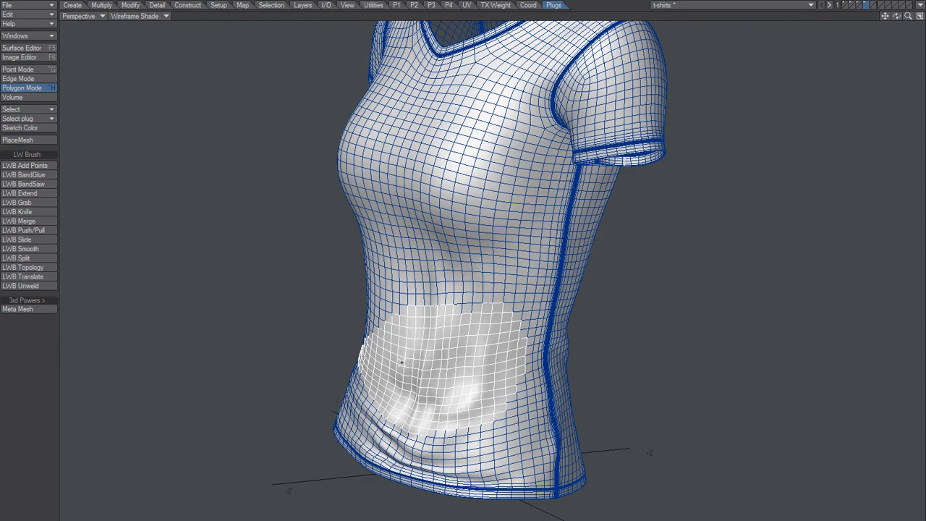
pyautogui.press('/')
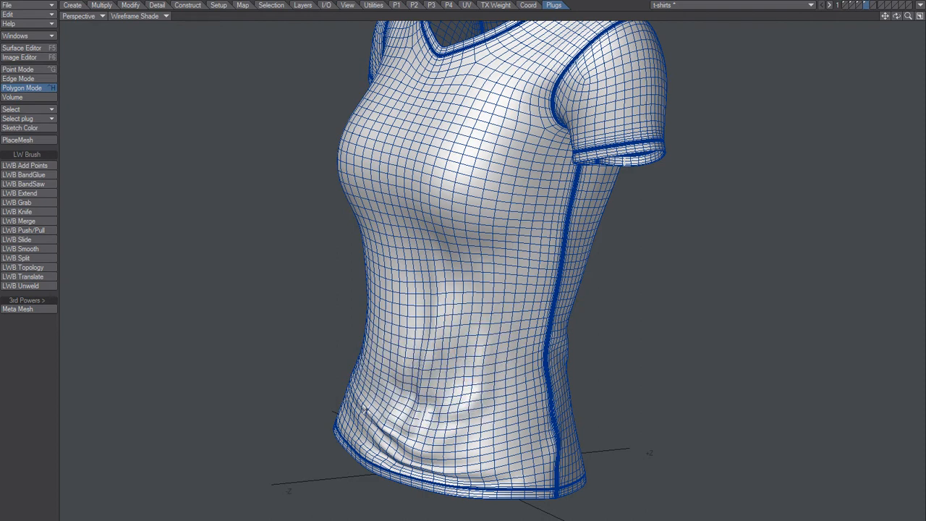
pyautogui.moveTo(357, 395)
pyautogui.mouseDown()
pyautogui.moveTo(463, 463)
pyautogui.moveTo(437, 475)
pyautogui.mouseUp()
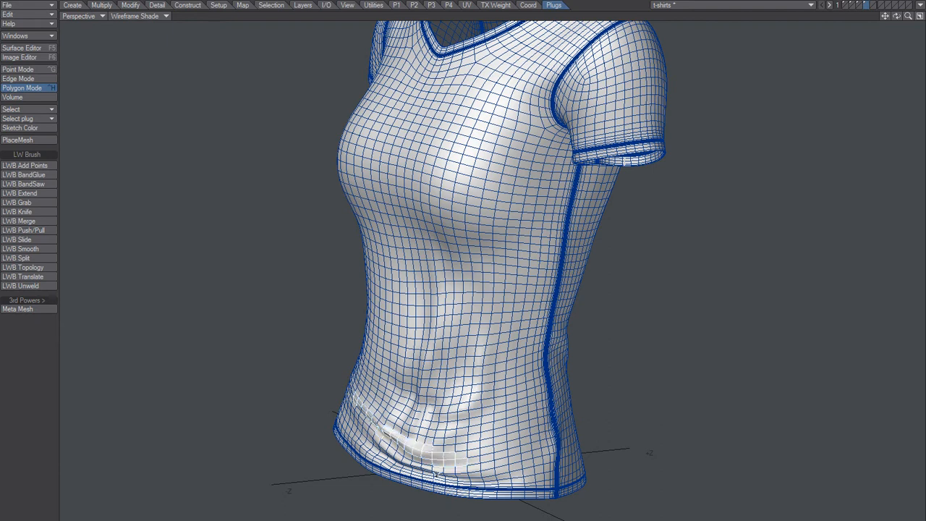
pyautogui.press('/')
pyautogui.moveTo(380, 418); pyautogui.dragTo(450, 454)
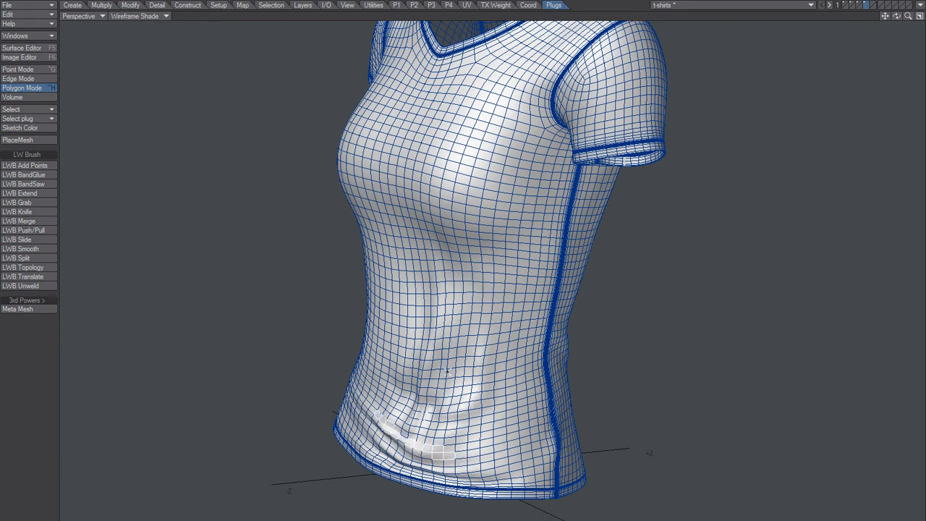
# - Clear the polygon selection and subdivide the whole shirt with the Metaform method, fractal 0.0% and max smoothing angle 179.0°
pyautogui.press('/')
pyautogui.hotkey('shift', 'd')
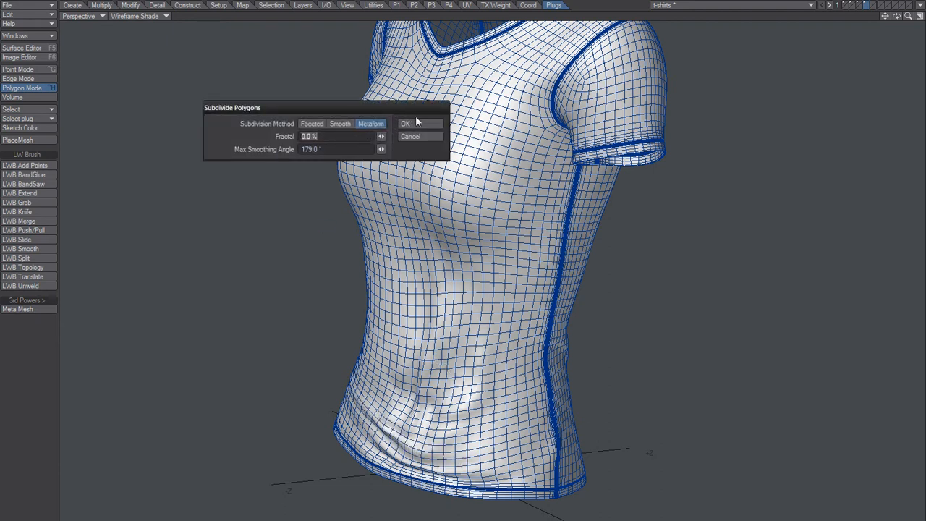
pyautogui.click(416, 122)
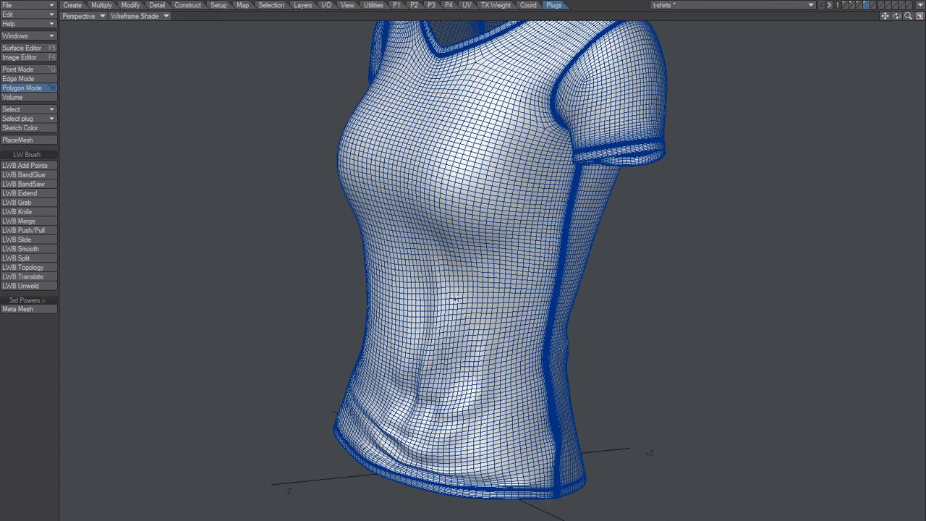
# - Form finer folds across the front waist and toward the +X side seam using LWB Slide with Make Wrinkles
pyautogui.press('n')
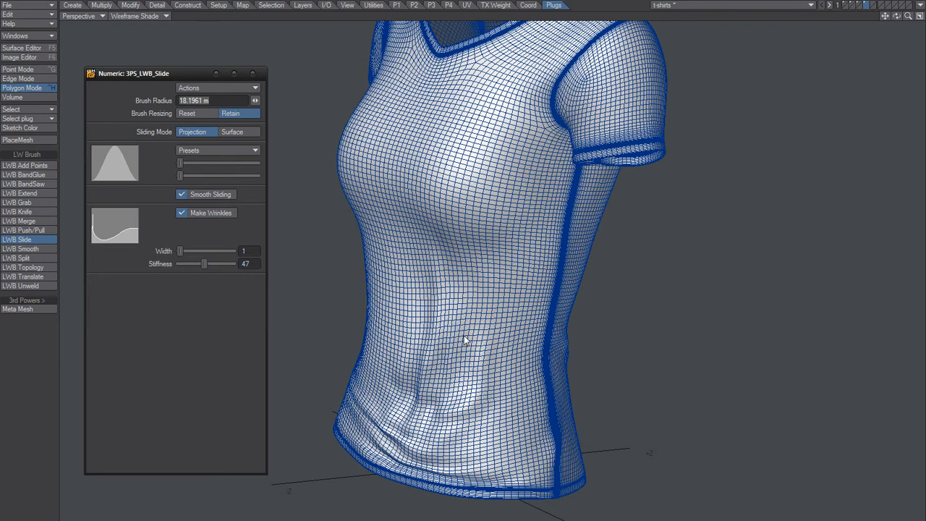
pyautogui.moveTo(464, 335); pyautogui.dragTo(463, 335)
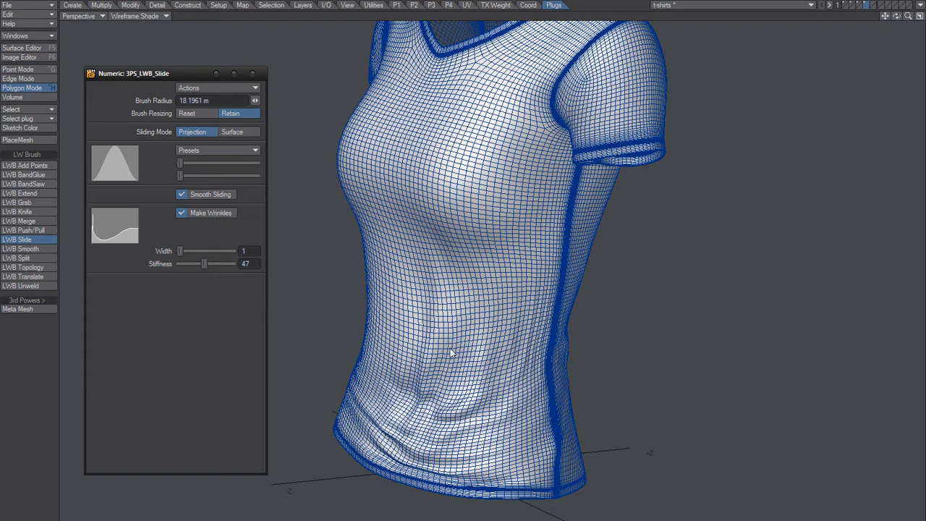
pyautogui.click(459, 360)
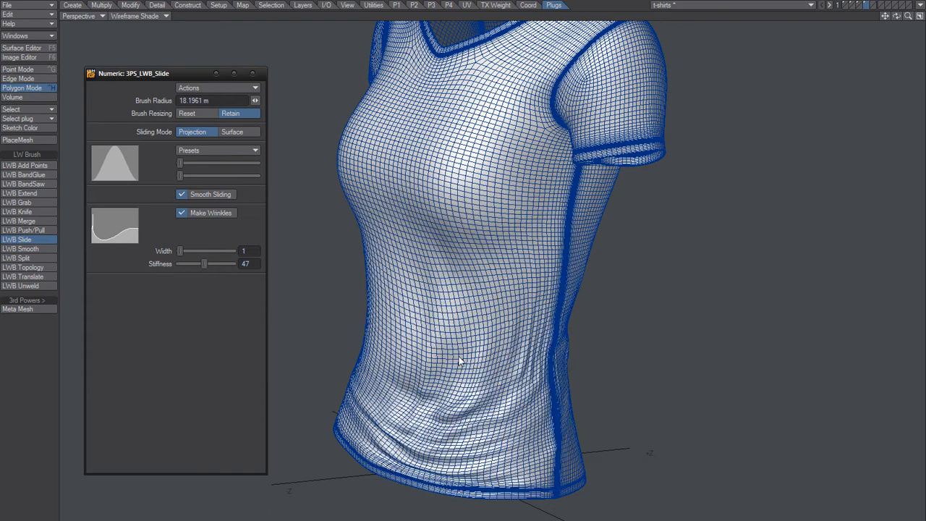
pyautogui.click(457, 355)
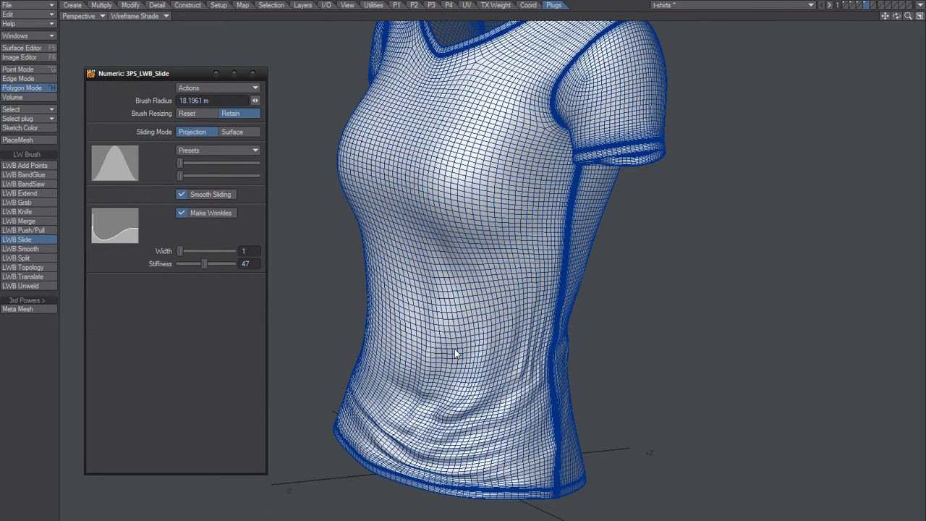
# - Reduce the LWB Slide brush radius to about 11.19 m and slide vertical wrinkles into the -X side of the waist
pyautogui.moveTo(433, 331); pyautogui.dragTo(362, 318, button='right')
pyautogui.moveTo(402, 304); pyautogui.dragTo(401, 305)
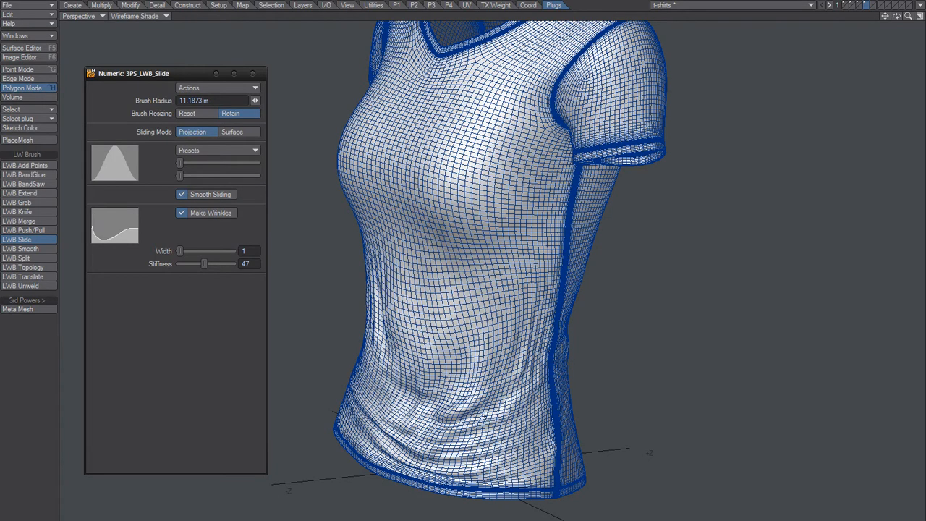
pyautogui.keyDown('alt'); pyautogui.moveTo(487, 417); pyautogui.dragTo(484, 416); pyautogui.keyUp('alt')
pyautogui.press('space')
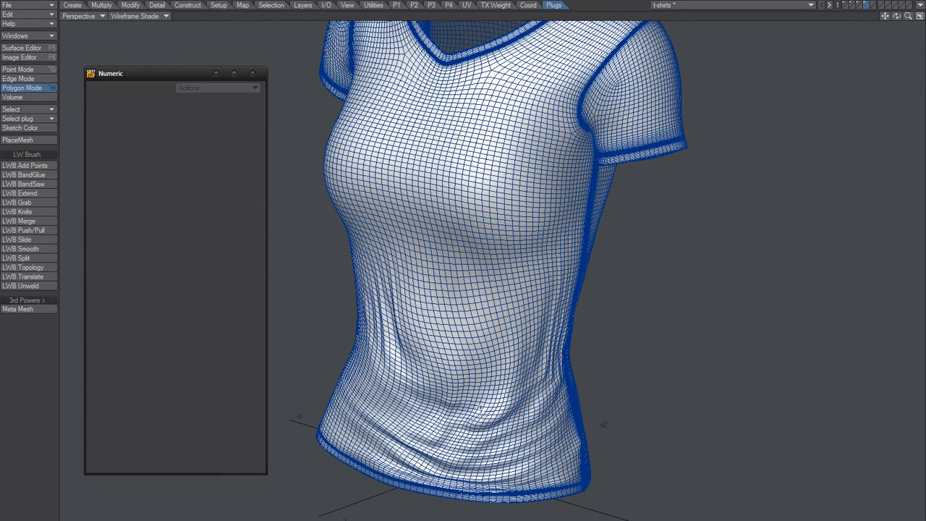
# - Set the viewport to Smooth Shade and examine the new waist wrinkles from several angles
pyautogui.click(138, 15)
pyautogui.click(129, 53)
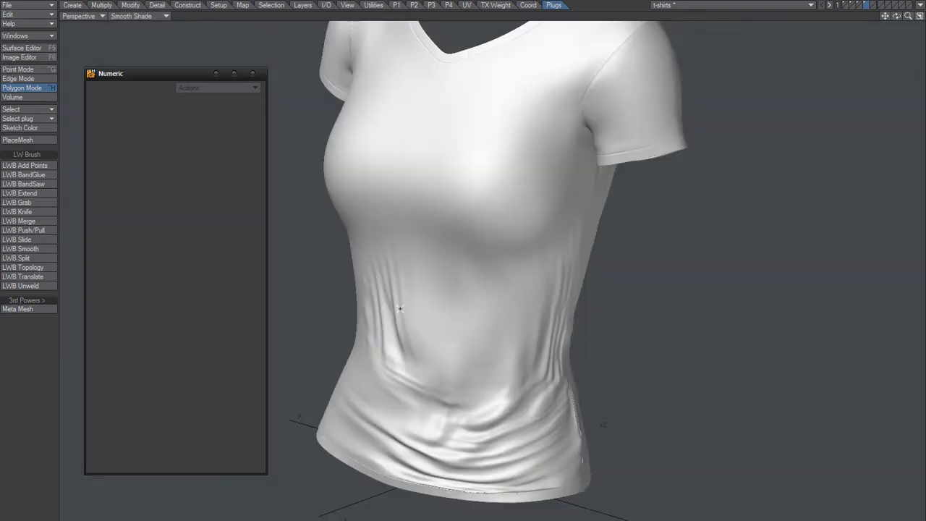
pyautogui.keyDown('alt'); pyautogui.moveTo(492, 413); pyautogui.dragTo(471, 428); pyautogui.keyUp('alt')
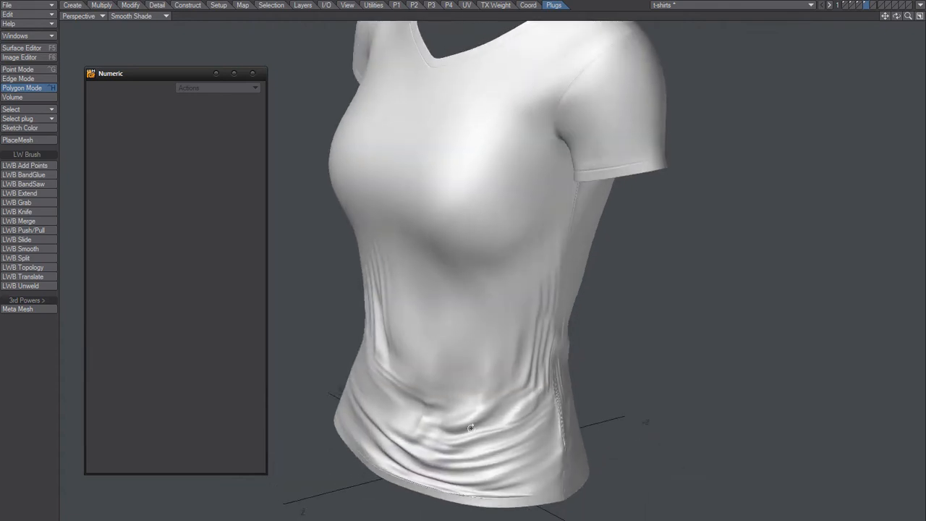
pyautogui.moveTo(415, 395)
pyautogui.keyDown('alt'); pyautogui.mouseDown()
pyautogui.moveTo(430, 389)
pyautogui.moveTo(368, 368)
pyautogui.moveTo(442, 381)
pyautogui.moveTo(325, 351)
pyautogui.moveTo(452, 382)
pyautogui.moveTo(371, 369)
pyautogui.moveTo(426, 378)
pyautogui.moveTo(435, 343)
pyautogui.moveTo(419, 325)
pyautogui.moveTo(410, 337)
pyautogui.moveTo(371, 334)
pyautogui.mouseUp(); pyautogui.keyUp('alt')
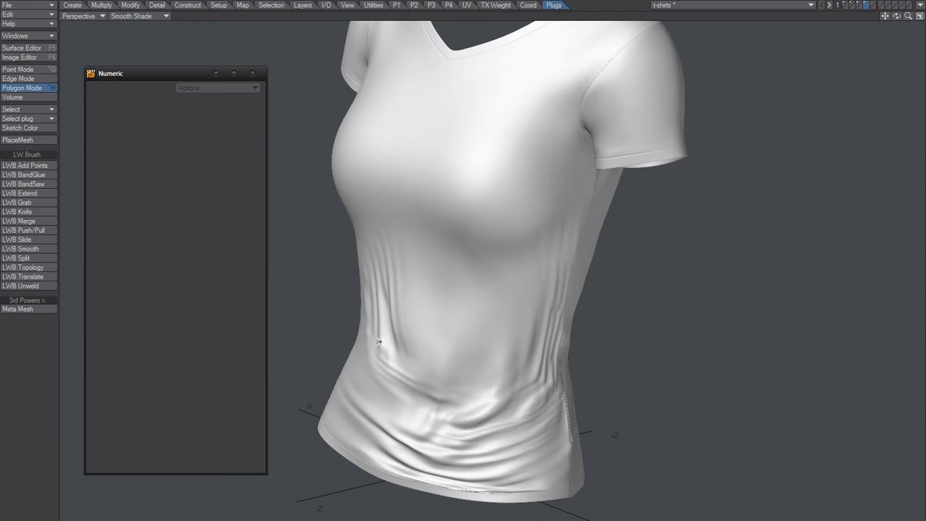
pyautogui.keyDown('alt'); pyautogui.moveTo(383, 346); pyautogui.dragTo(392, 340); pyautogui.keyUp('alt')
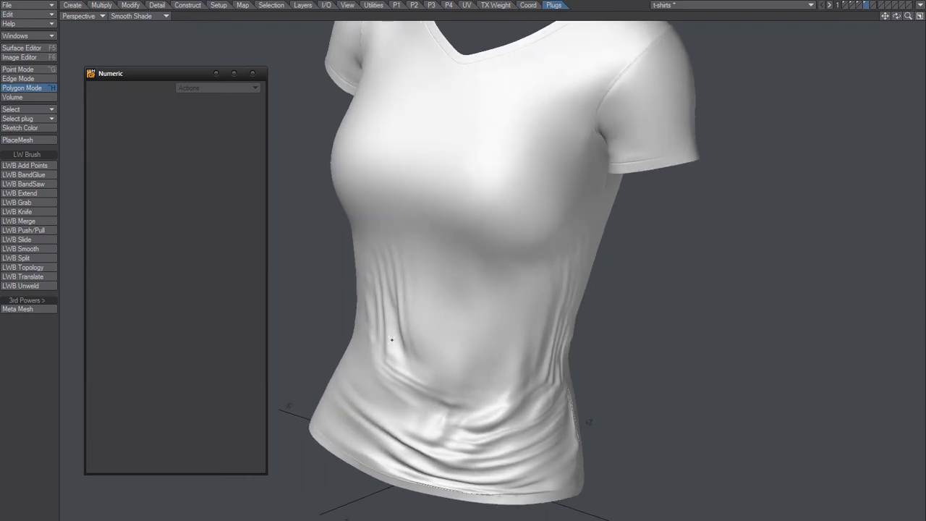
pyautogui.scroll(3, 388, 341)
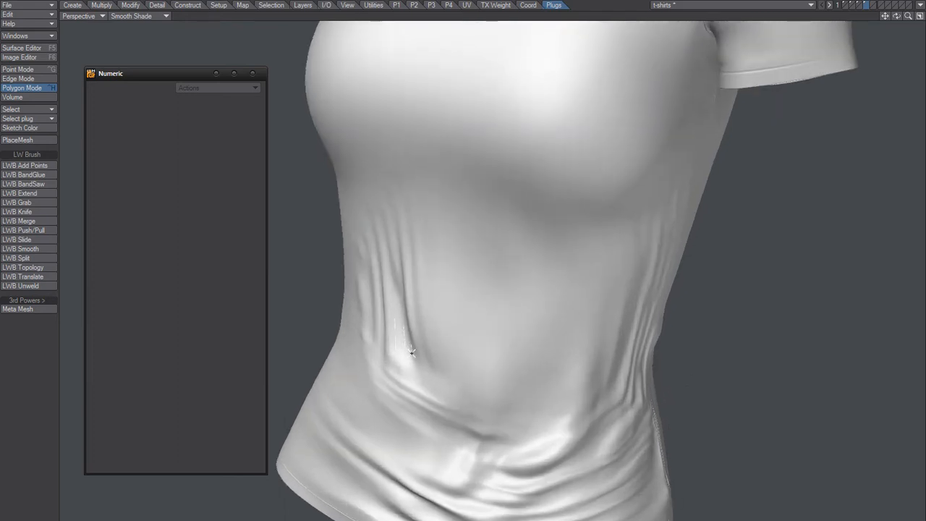
pyautogui.keyDown('alt'); pyautogui.moveTo(401, 338); pyautogui.dragTo(413, 215); pyautogui.keyUp('alt')
pyautogui.scroll(3, 418, 355)
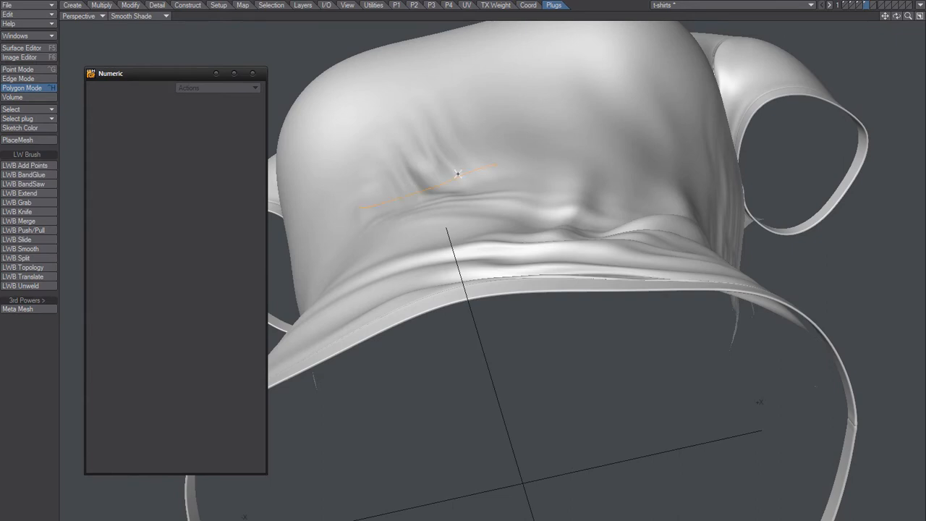
# - Select a narrow vertical strip of polygons between the folds on the -X side of the waist
pyautogui.moveTo(468, 162)
pyautogui.mouseDown()
pyautogui.moveTo(481, 159)
pyautogui.moveTo(452, 166)
pyautogui.mouseUp()
pyautogui.moveTo(331, 237); pyautogui.dragTo(530, 156)
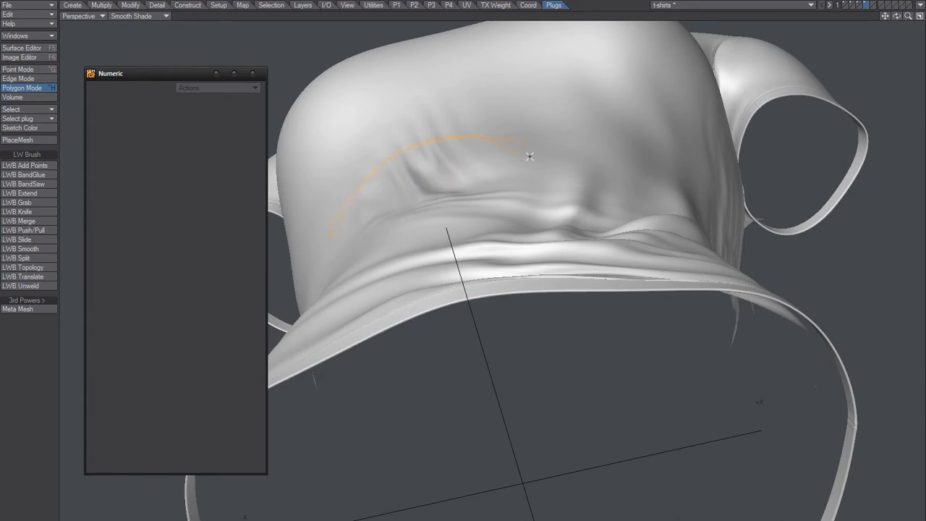
pyautogui.moveTo(437, 145); pyautogui.dragTo(490, 169)
pyautogui.moveTo(495, 200)
pyautogui.keyDown('alt'); pyautogui.mouseDown()
pyautogui.moveTo(490, 386)
pyautogui.moveTo(351, 389)
pyautogui.moveTo(473, 405)
pyautogui.moveTo(429, 307)
pyautogui.moveTo(444, 338)
pyautogui.mouseUp(); pyautogui.keyUp('alt')
pyautogui.moveTo(426, 287); pyautogui.dragTo(411, 275)
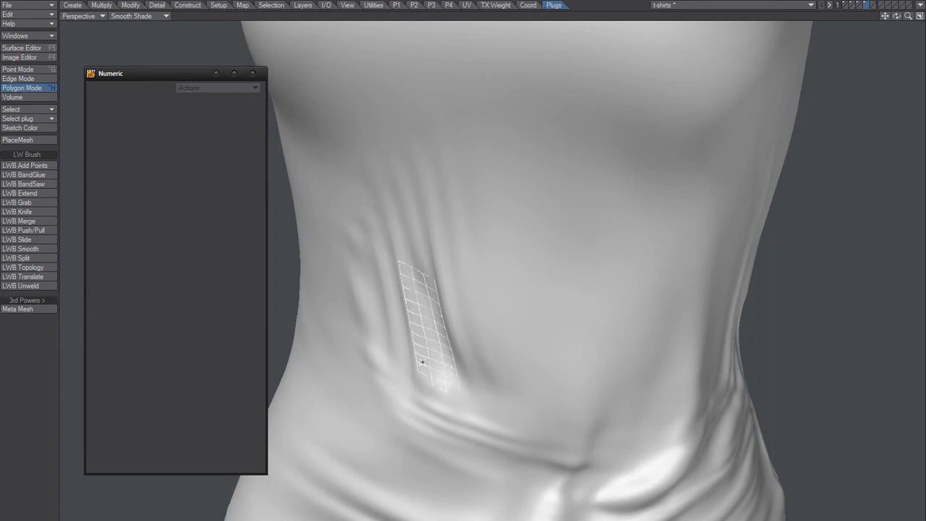
pyautogui.click(439, 392)
pyautogui.keyDown('alt'); pyautogui.moveTo(432, 360); pyautogui.dragTo(370, 349); pyautogui.keyUp('alt')
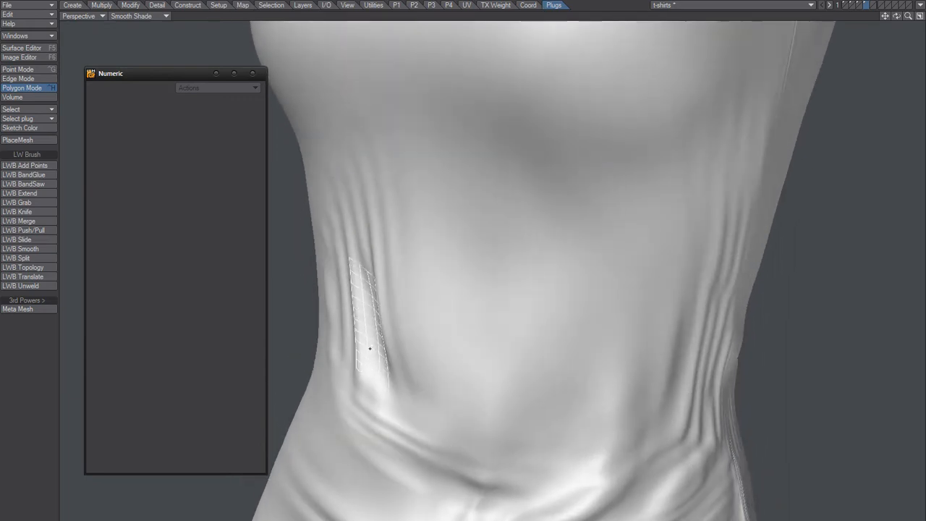
pyautogui.moveTo(358, 275)
pyautogui.mouseDown()
pyautogui.moveTo(354, 378)
pyautogui.moveTo(360, 365)
pyautogui.moveTo(485, 399)
pyautogui.moveTo(463, 400)
pyautogui.mouseUp()
pyautogui.click(355, 266)
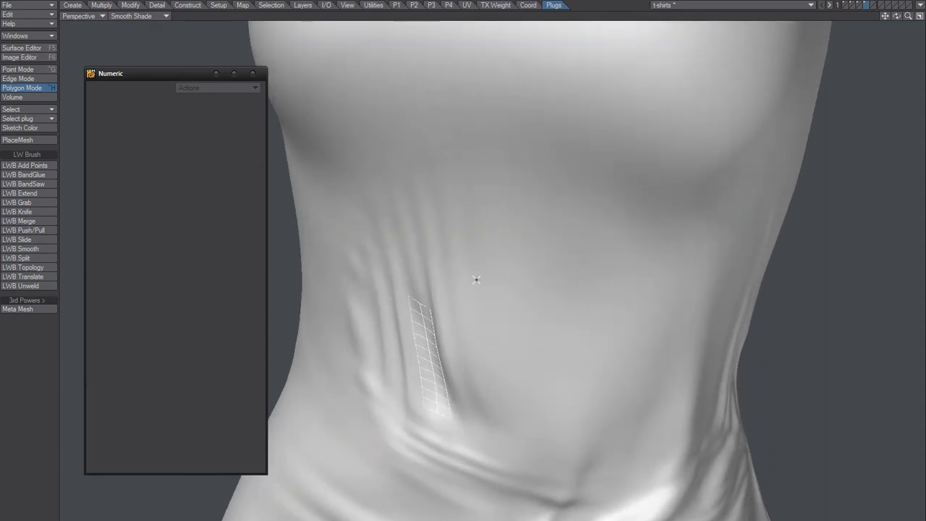
# - Apply RT Smooth to the selected waist strip with strength 1.0 and 26 iterations
pyautogui.hotkey('shift', 'm')
pyautogui.moveTo(381, 90); pyautogui.dragTo(400, 90)
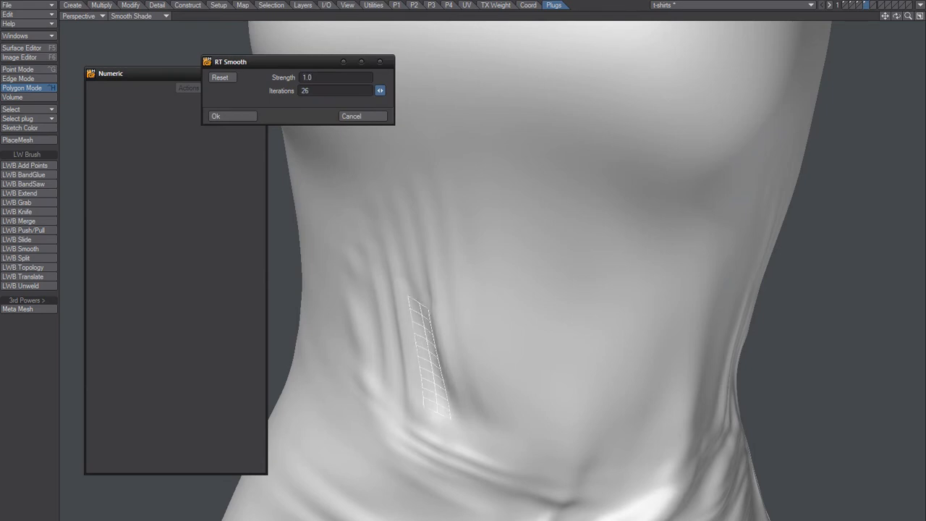
pyautogui.click(231, 117)
# - Move the smoothed strip between the waist folds and clear the polygon selection
pyautogui.keyDown('alt'); pyautogui.moveTo(337, 279); pyautogui.dragTo(411, 376); pyautogui.keyUp('alt')
pyautogui.press('t')
pyautogui.press('space')
pyautogui.press('/')
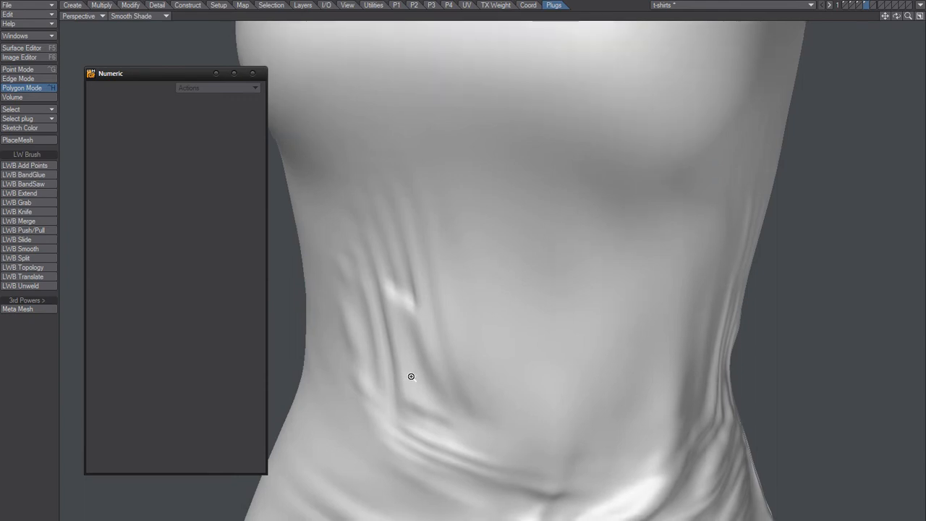
# - Smooth the upper end of the moved strip using LWB Smooth with a brush radius of about 2.06 m
pyautogui.click(30, 249)
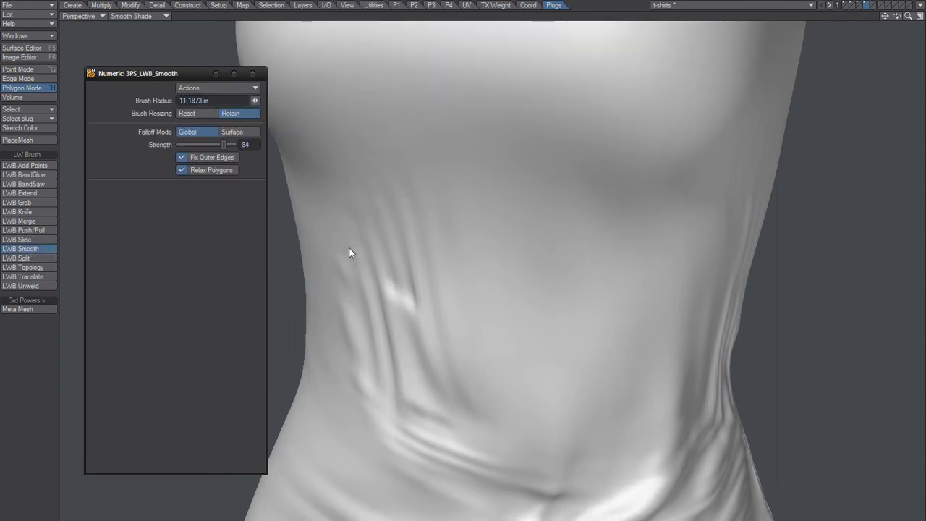
pyautogui.moveTo(383, 318); pyautogui.dragTo(305, 343, button='right')
pyautogui.moveTo(381, 316)
pyautogui.mouseDown()
pyautogui.moveTo(398, 287)
pyautogui.moveTo(397, 296)
pyautogui.mouseUp()
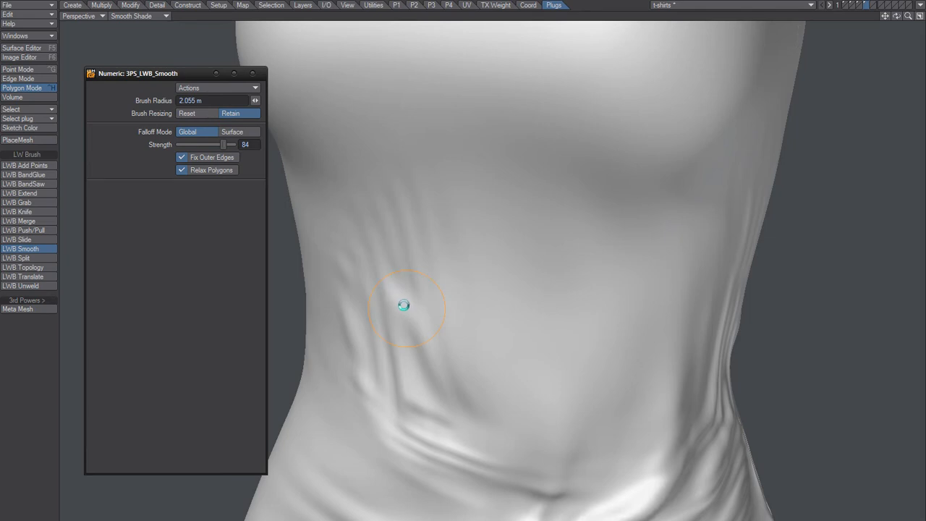
# - Pull the crease at the lower front centre with LWB Push/Pull, using a brush radius of about 1.38 m and strength 20
pyautogui.keyDown('alt'); pyautogui.moveTo(486, 416); pyautogui.dragTo(442, 442); pyautogui.keyUp('alt')
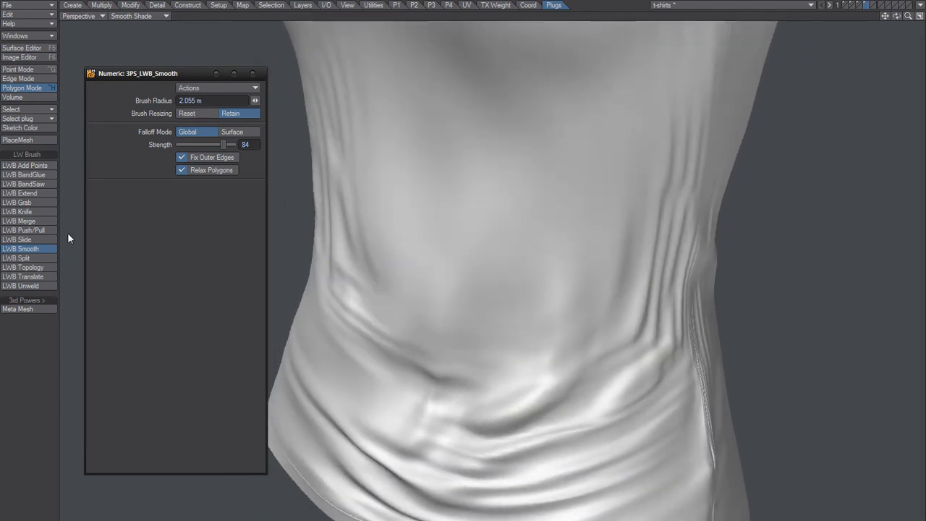
pyautogui.click(26, 231)
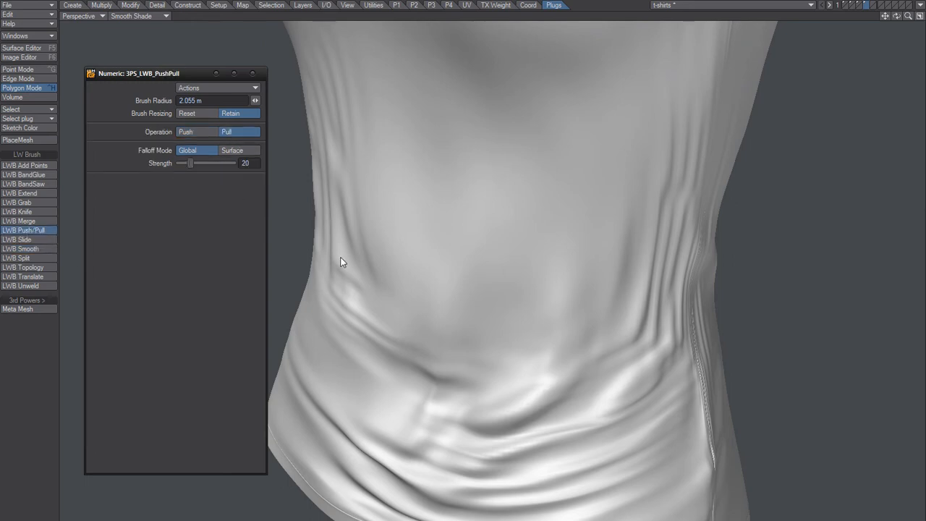
pyautogui.moveTo(463, 410); pyautogui.dragTo(449, 416, button='right')
pyautogui.moveTo(444, 424); pyautogui.dragTo(451, 422)
pyautogui.moveTo(463, 423); pyautogui.dragTo(457, 423)
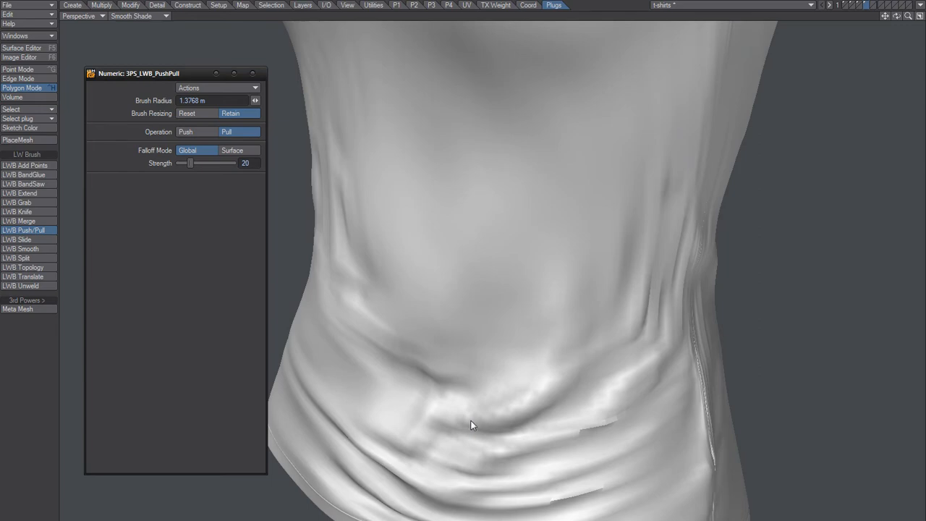
# - Set the perspective viewport shading to Wireframe Shade to work on the polygons around the lower front crease
pyautogui.keyDown('alt'); pyautogui.moveTo(508, 446); pyautogui.dragTo(486, 327); pyautogui.keyUp('alt')
pyautogui.scroll(5, 485, 326)
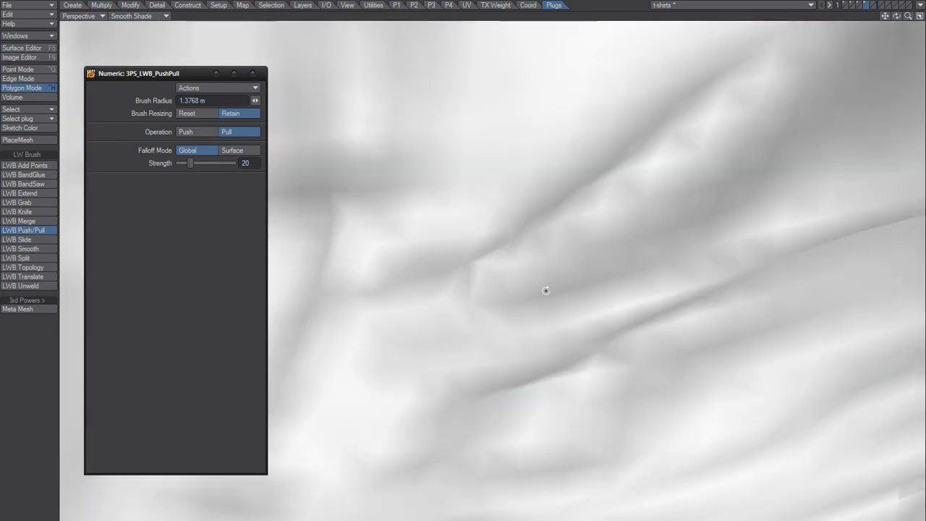
pyautogui.keyDown('alt'); pyautogui.moveTo(545, 289); pyautogui.dragTo(464, 420); pyautogui.keyUp('alt')
pyautogui.scroll(-4, 500, 250)
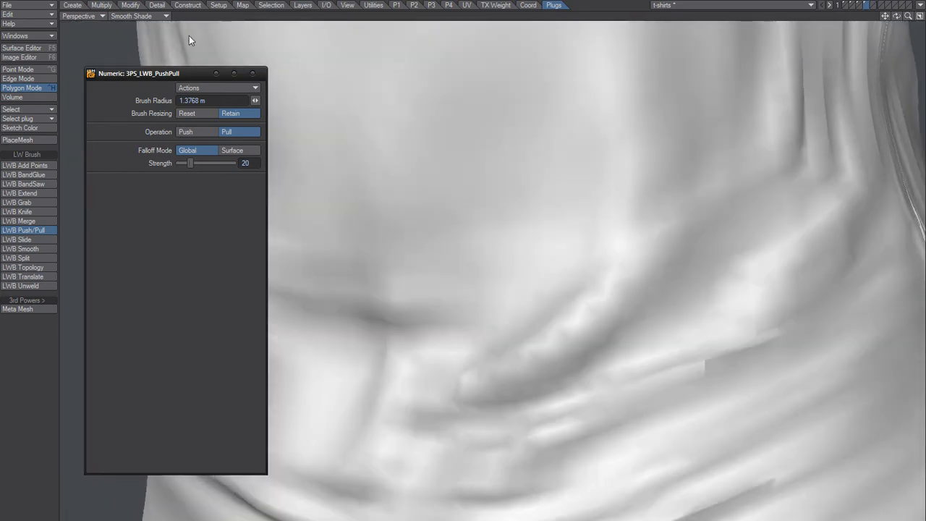
pyautogui.click(156, 16)
pyautogui.click(154, 33)
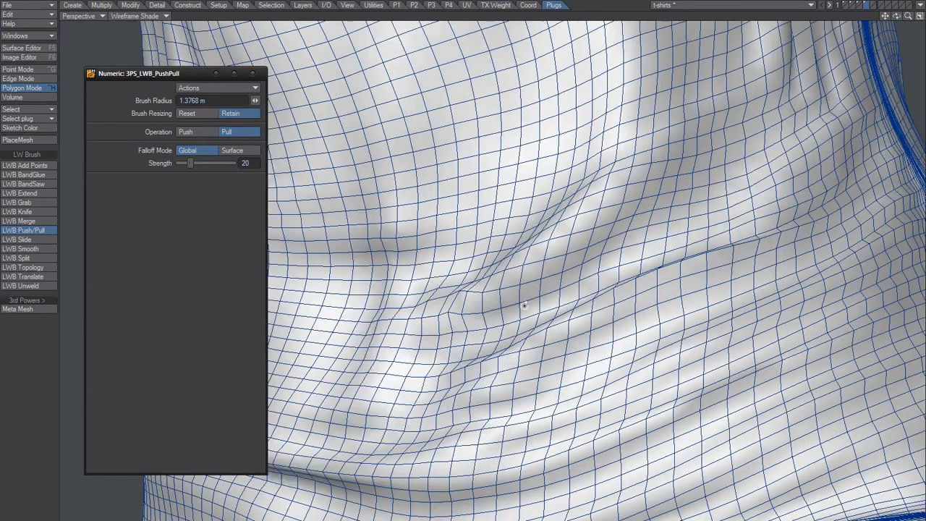
pyautogui.moveTo(524, 306)
pyautogui.keyDown('alt'); pyautogui.mouseDown()
pyautogui.moveTo(516, 330)
pyautogui.moveTo(541, 300)
pyautogui.moveTo(556, 313)
pyautogui.moveTo(546, 335)
pyautogui.mouseUp(); pyautogui.keyUp('alt')
pyautogui.moveTo(568, 458)
pyautogui.keyDown('alt'); pyautogui.mouseDown()
pyautogui.moveTo(502, 456)
pyautogui.moveTo(519, 398)
pyautogui.moveTo(406, 446)
pyautogui.moveTo(475, 378)
pyautogui.mouseUp(); pyautogui.keyUp('alt')
# - Select a rounded patch of polygons around the lower front folds and expand the selection outward
pyautogui.press('space')
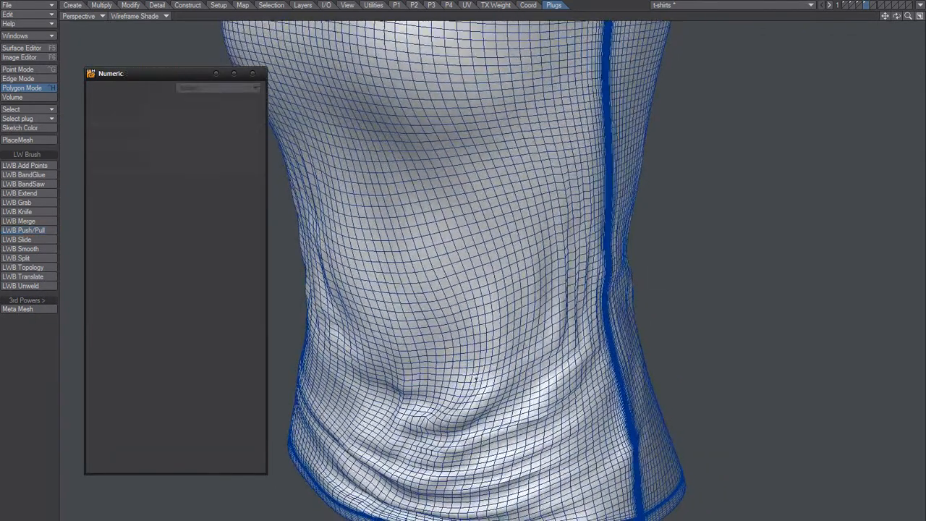
pyautogui.moveTo(552, 359)
pyautogui.mouseDown(button='right')
pyautogui.moveTo(560, 342)
pyautogui.moveTo(456, 320)
pyautogui.mouseUp(button='right')
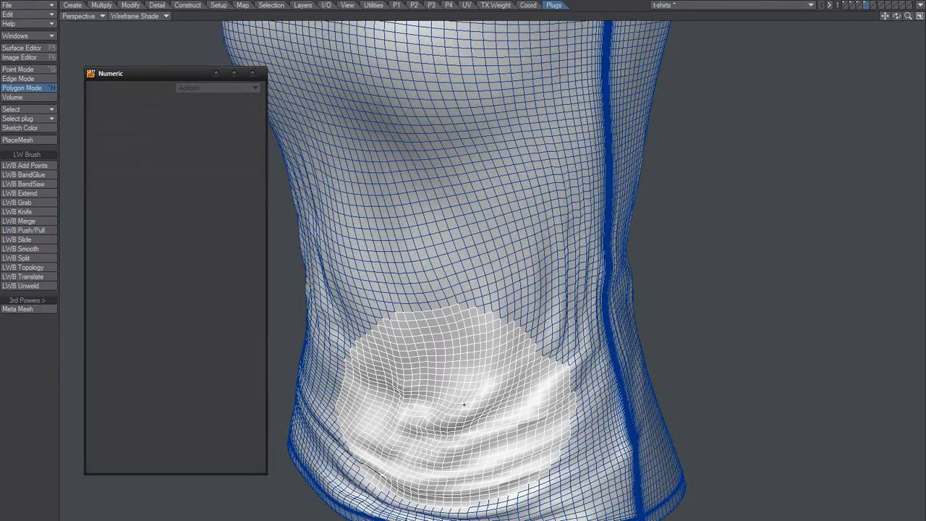
pyautogui.moveTo(463, 406)
pyautogui.keyDown('ctrl'); pyautogui.keyDown('alt'); pyautogui.mouseDown()
pyautogui.moveTo(486, 402)
pyautogui.moveTo(473, 396)
pyautogui.mouseUp(); pyautogui.keyUp('alt'); pyautogui.keyUp('ctrl')
pyautogui.hotkey('shift', ']')
pyautogui.hotkey('shift', ']')
pyautogui.hotkey('shift', ']')
pyautogui.hotkey('shift', ']')
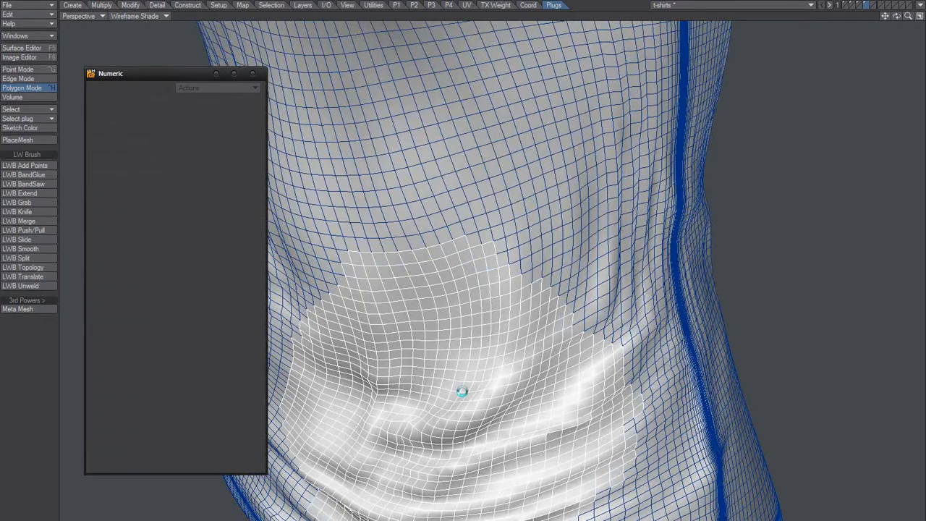
# - Hide all polygons outside the selected lower front patch and clear the polygon selection
pyautogui.keyDown('alt'); pyautogui.moveTo(444, 410); pyautogui.dragTo(396, 376); pyautogui.keyUp('alt')
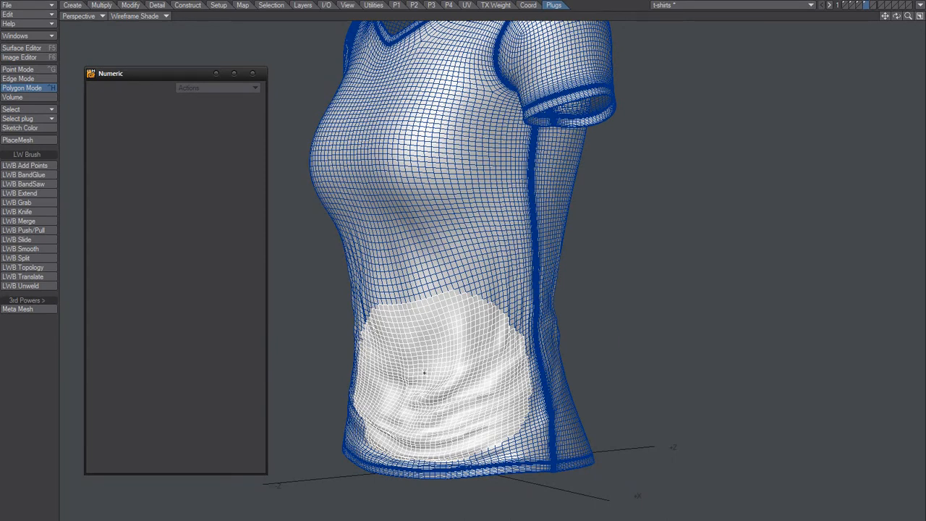
pyautogui.moveTo(416, 377)
pyautogui.keyDown('ctrl'); pyautogui.keyDown('alt'); pyautogui.mouseDown()
pyautogui.moveTo(500, 363)
pyautogui.moveTo(471, 413)
pyautogui.moveTo(427, 439)
pyautogui.moveTo(413, 428)
pyautogui.moveTo(405, 378)
pyautogui.moveTo(424, 378)
pyautogui.mouseUp(); pyautogui.keyUp('alt'); pyautogui.keyUp('ctrl')
pyautogui.scroll(-3, 423, 386)
pyautogui.scroll(4, 440, 378)
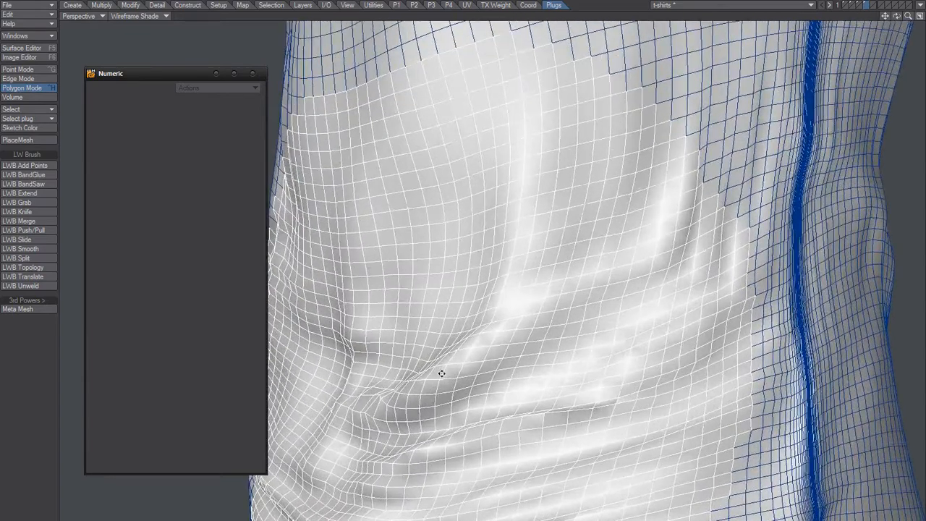
pyautogui.scroll(-2, 441, 373)
pyautogui.scroll(1, 425, 374)
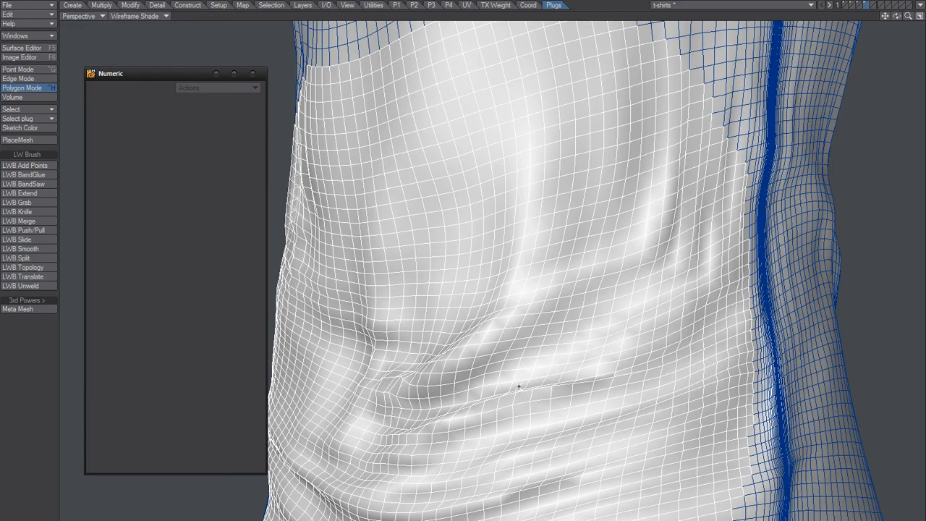
pyautogui.press('=')
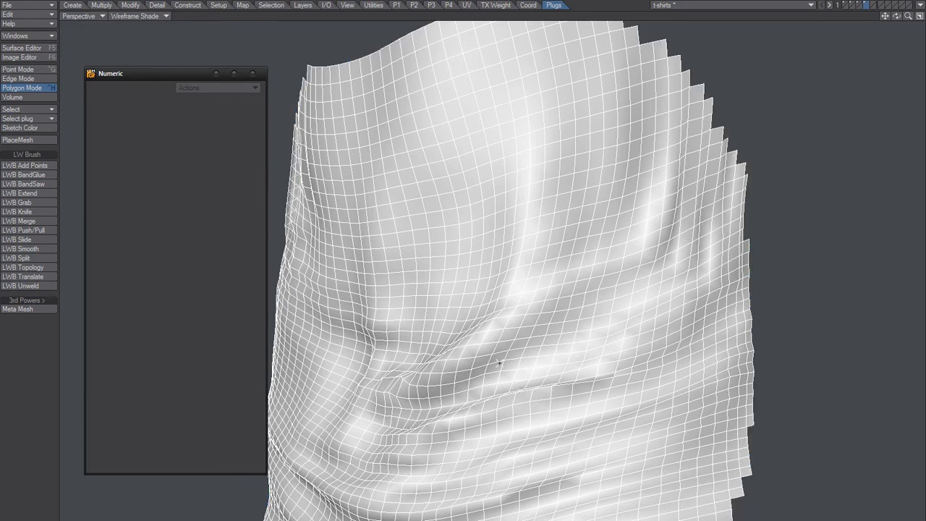
pyautogui.press('/')
# - Pull the inner end of the diagonal front fold with LWB Push/Pull at strength 20
pyautogui.keyDown('alt'); pyautogui.moveTo(439, 369); pyautogui.dragTo(540, 355); pyautogui.keyUp('alt')
pyautogui.keyDown('alt'); pyautogui.keyDown('shift'); pyautogui.moveTo(480, 396); pyautogui.dragTo(597, 356); pyautogui.keyUp('shift'); pyautogui.keyUp('alt')
pyautogui.click(29, 229)
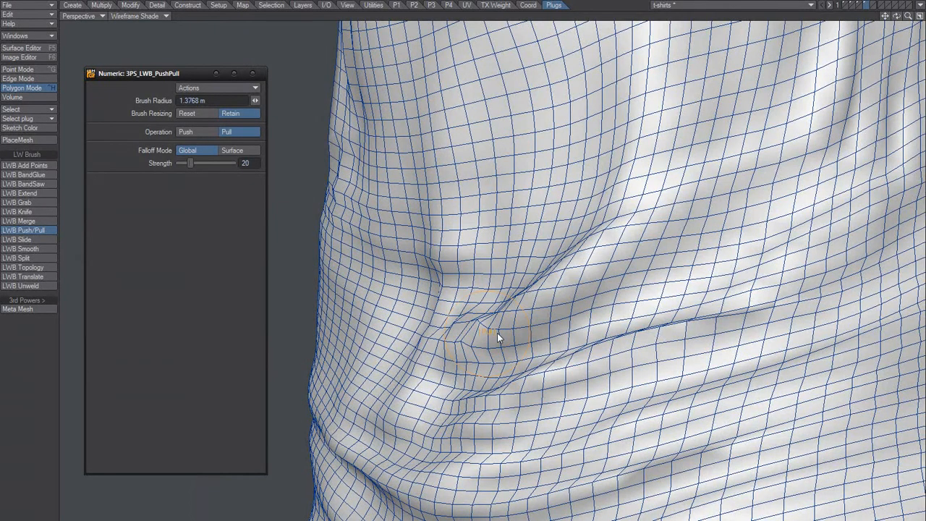
pyautogui.moveTo(465, 339); pyautogui.dragTo(491, 326)
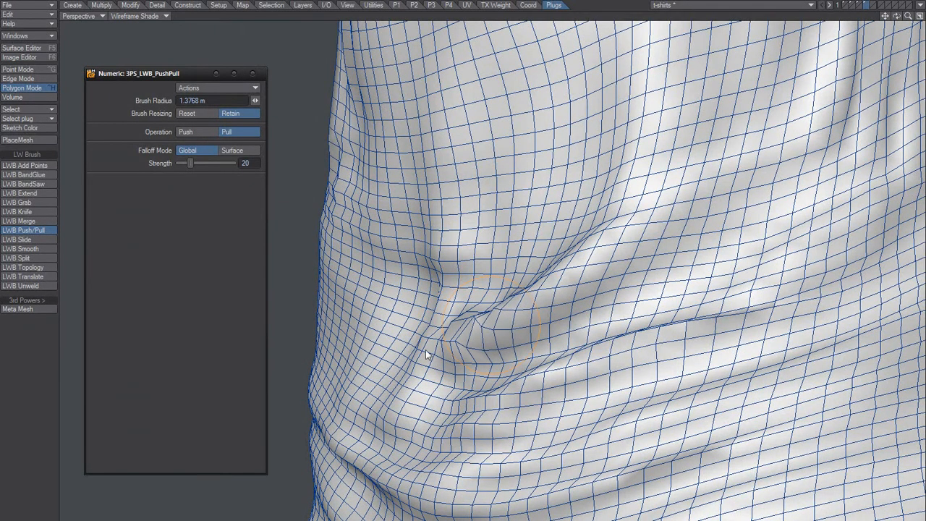
# - Reshape the pinched polygons where the front folds meet using LWB Push/Pull in Push mode at strength 20
pyautogui.moveTo(503, 398)
pyautogui.keyDown('alt'); pyautogui.mouseDown()
pyautogui.moveTo(578, 409)
pyautogui.moveTo(521, 393)
pyautogui.moveTo(533, 335)
pyautogui.moveTo(492, 346)
pyautogui.moveTo(556, 325)
pyautogui.moveTo(504, 393)
pyautogui.mouseUp(); pyautogui.keyUp('alt')
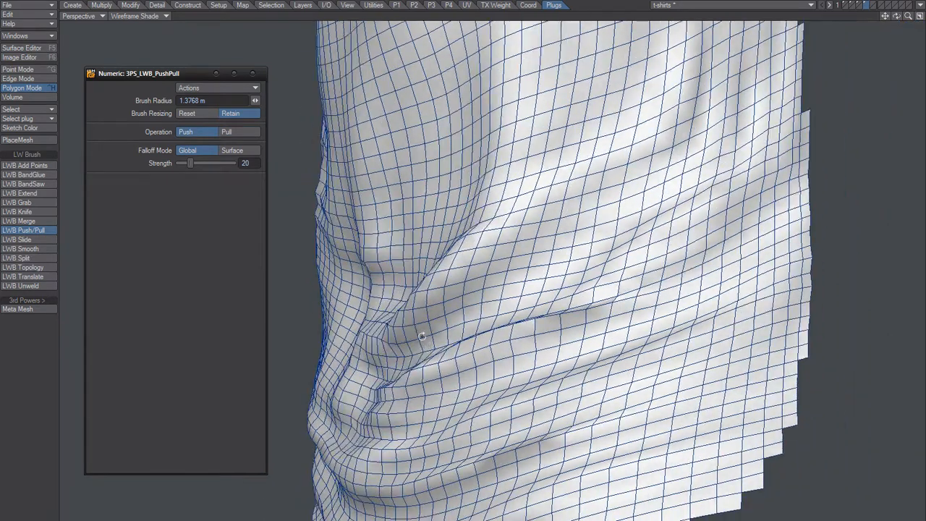
pyautogui.keyDown('alt'); pyautogui.moveTo(449, 340); pyautogui.dragTo(465, 341); pyautogui.keyUp('alt')
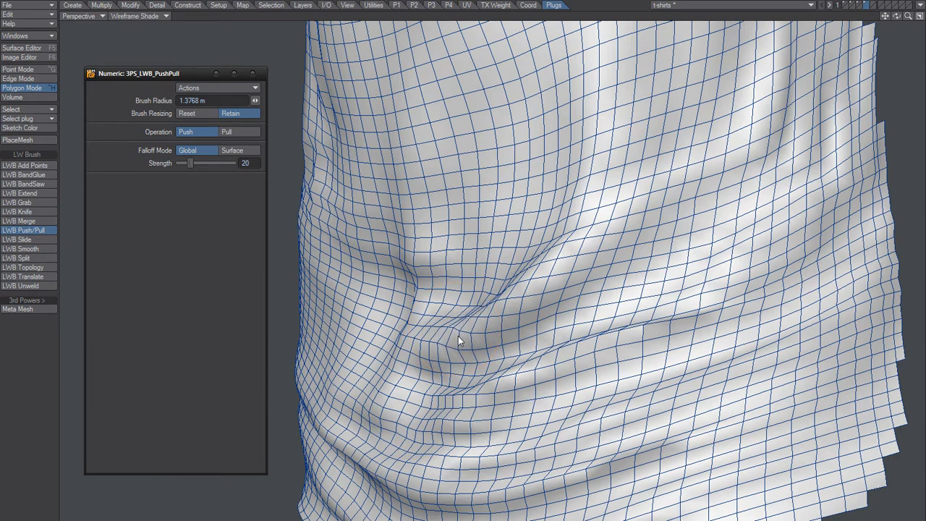
pyautogui.moveTo(471, 330)
pyautogui.keyDown('alt'); pyautogui.mouseDown()
pyautogui.moveTo(448, 405)
pyautogui.moveTo(460, 355)
pyautogui.moveTo(472, 420)
pyautogui.moveTo(434, 416)
pyautogui.moveTo(408, 391)
pyautogui.moveTo(374, 311)
pyautogui.moveTo(431, 328)
pyautogui.mouseUp(); pyautogui.keyUp('alt')
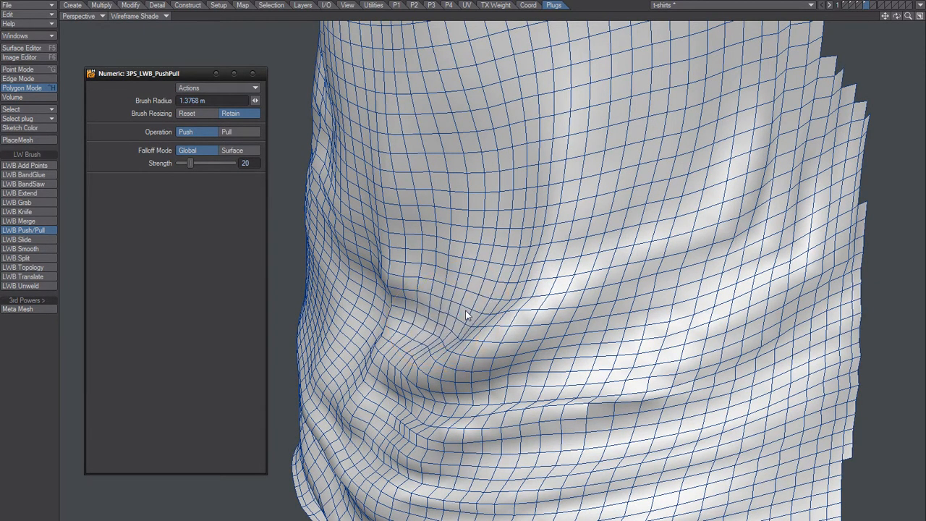
pyautogui.moveTo(433, 329); pyautogui.dragTo(431, 327)
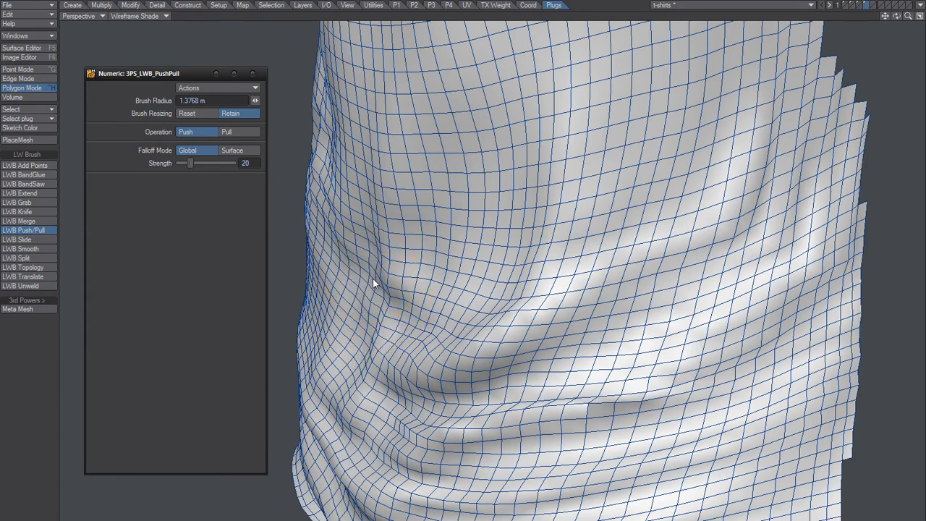
# - Unhide the rest of the T-shirt and drop the Push/Pull brush
pyautogui.keyDown('alt'); pyautogui.moveTo(494, 349); pyautogui.dragTo(467, 356); pyautogui.keyUp('alt')
pyautogui.scroll(-3, 468, 355)
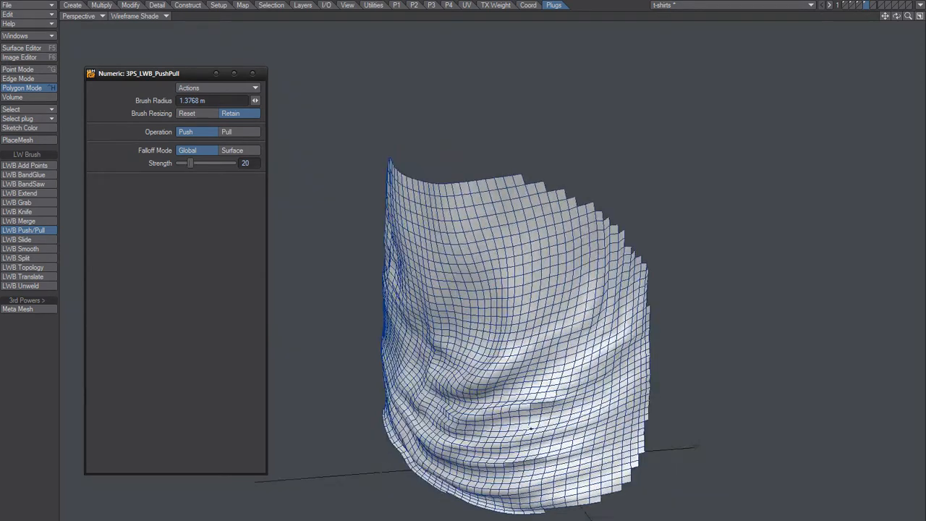
pyautogui.keyDown('alt'); pyautogui.moveTo(454, 406); pyautogui.dragTo(480, 384); pyautogui.keyUp('alt')
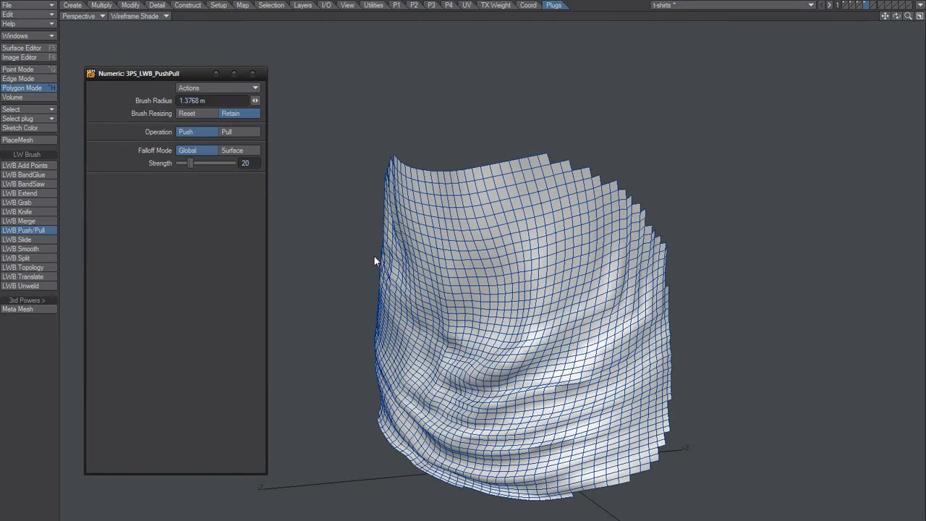
pyautogui.scroll(2, 374, 261)
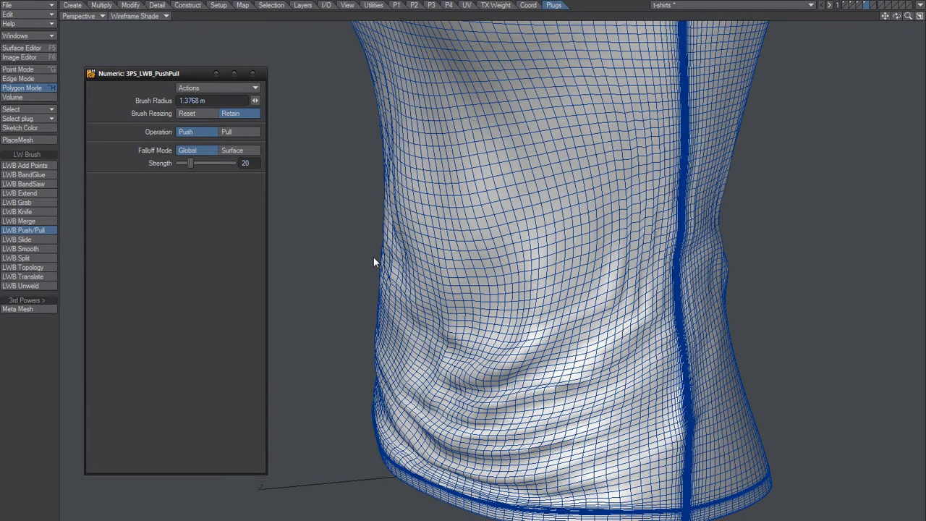
pyautogui.press('space')
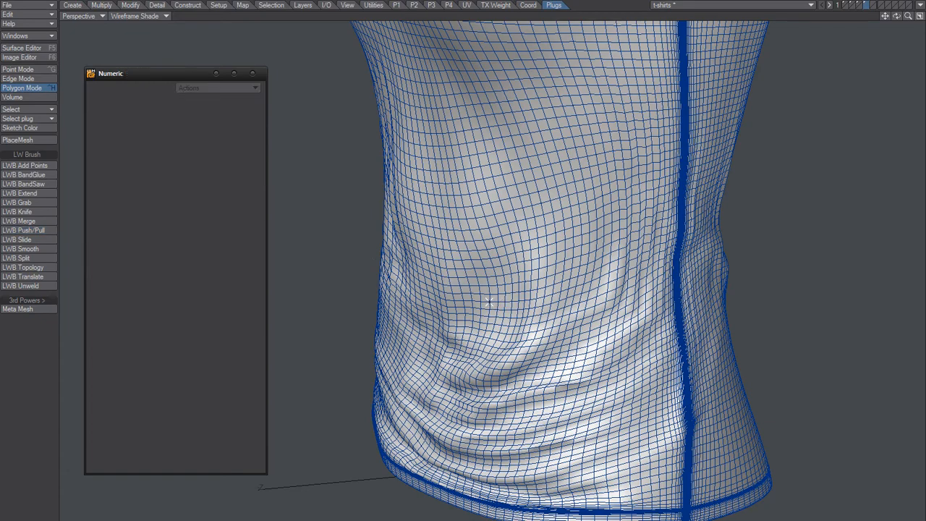
# - Set the perspective viewport shading back to Smooth Shade to show the waist and hem folds
pyautogui.scroll(-2, 489, 301)
pyautogui.keyDown('alt'); pyautogui.moveTo(453, 308); pyautogui.dragTo(489, 365); pyautogui.keyUp('alt')
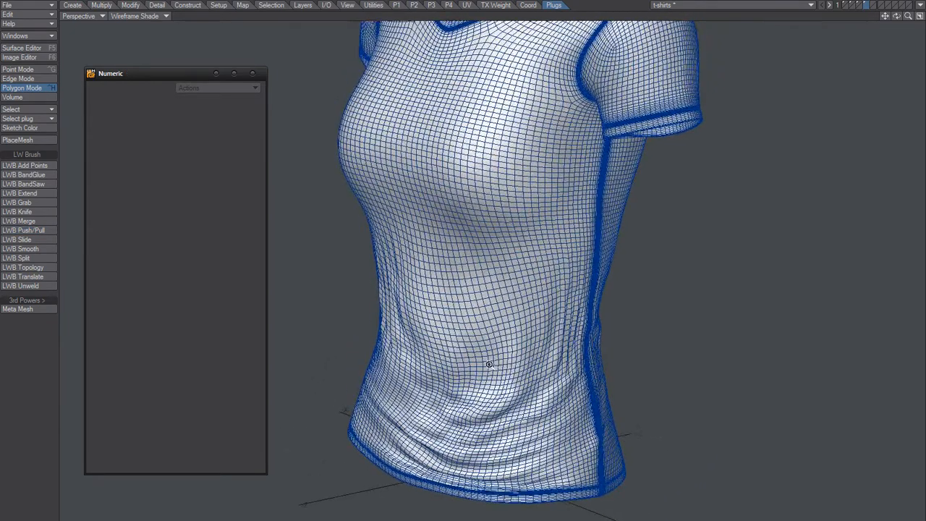
pyautogui.scroll(-1, 490, 364)
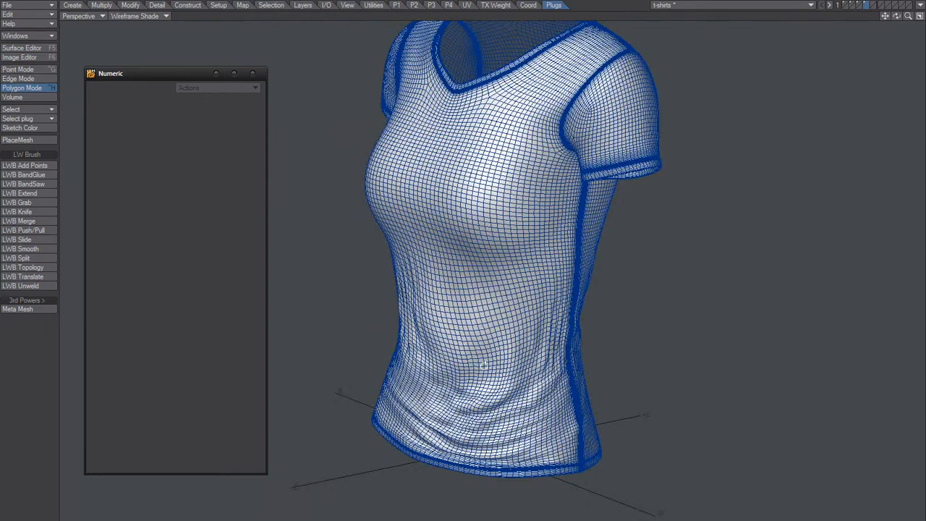
pyautogui.click(139, 16)
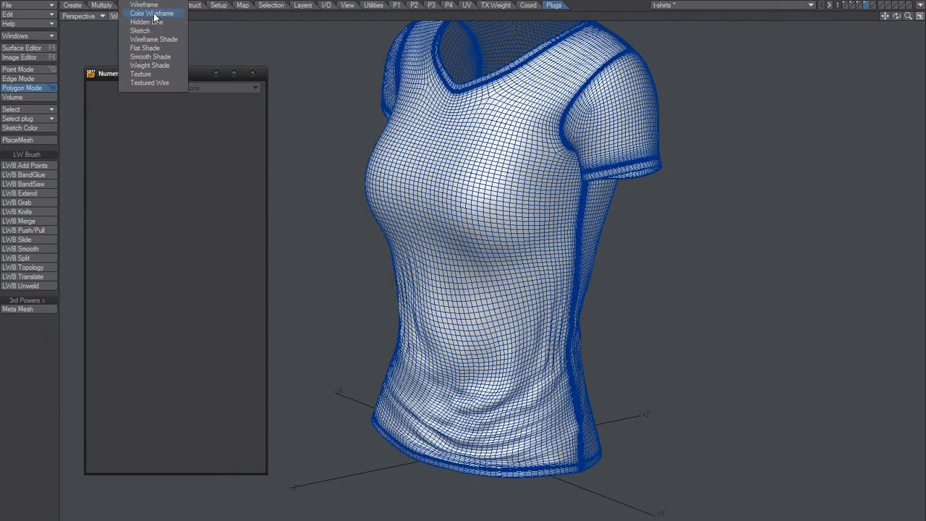
pyautogui.click(150, 57)
pyautogui.scroll(2, 509, 342)
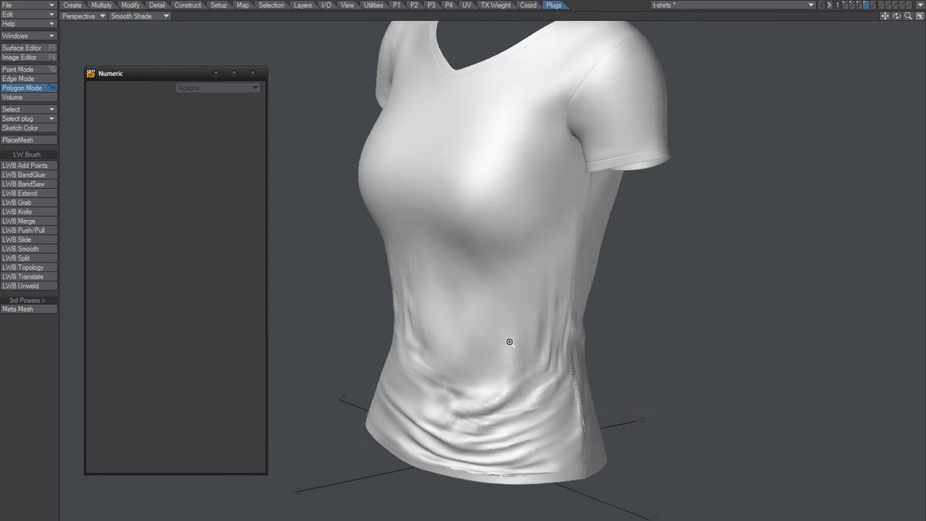
pyautogui.keyDown('alt'); pyautogui.moveTo(520, 393); pyautogui.dragTo(496, 412); pyautogui.keyUp('alt')
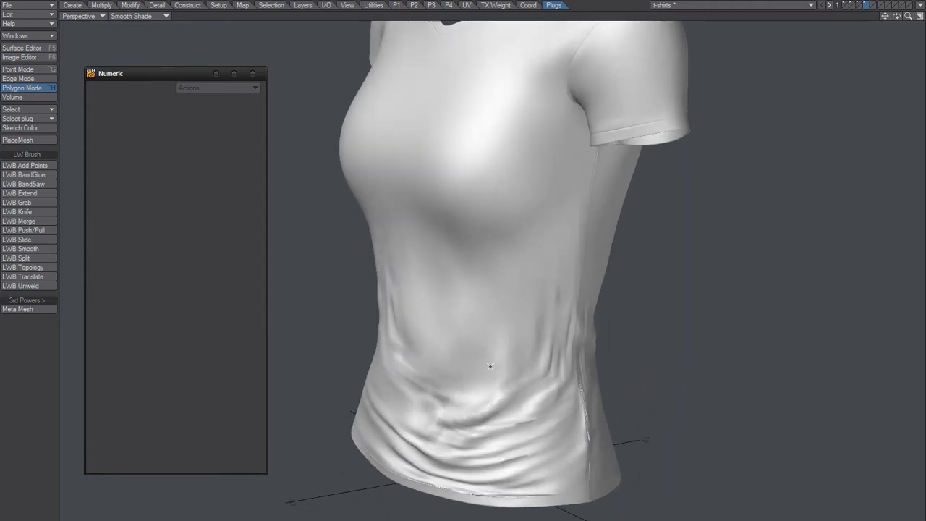
pyautogui.keyDown('alt'); pyautogui.moveTo(489, 349); pyautogui.dragTo(492, 314); pyautogui.keyUp('alt')
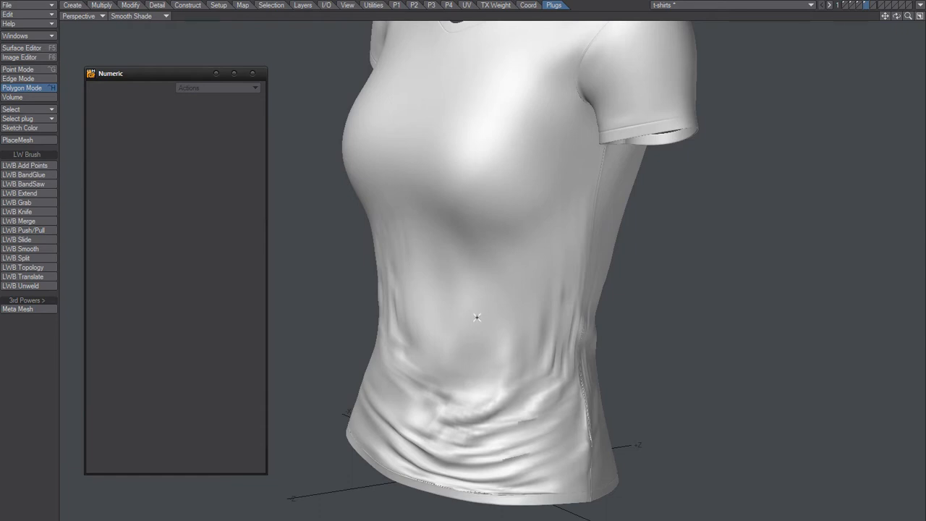
# - Check the subdivision levels in the General Options and turn on subpatch mode for the whole T-shirt
pyautogui.press('o')
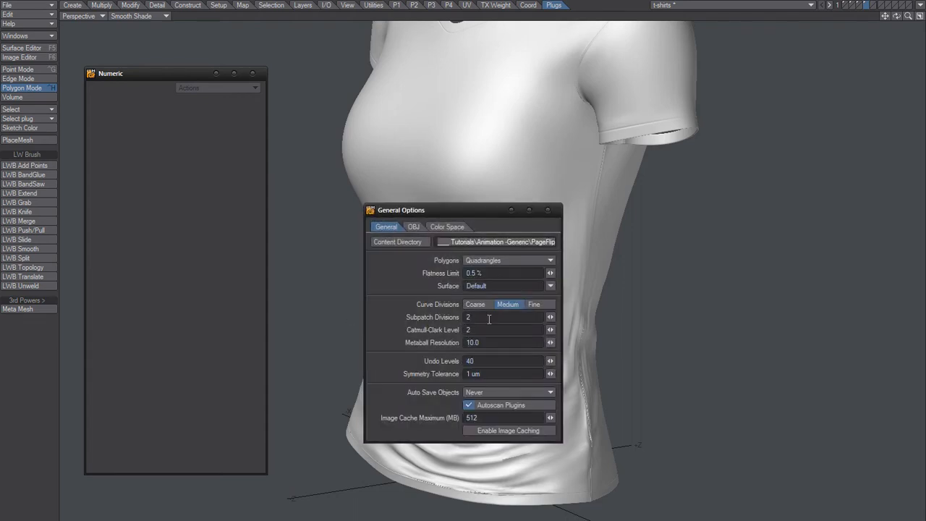
pyautogui.click(548, 210)
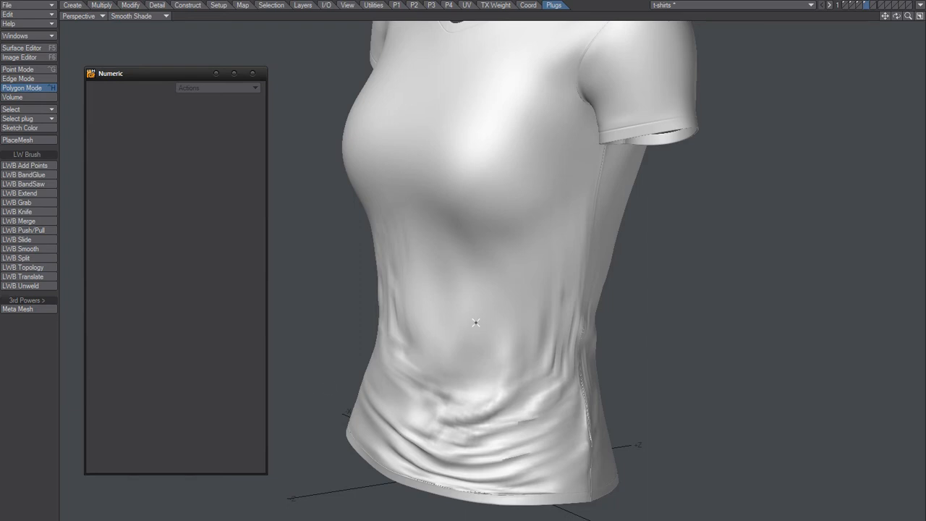
pyautogui.press('Tab')
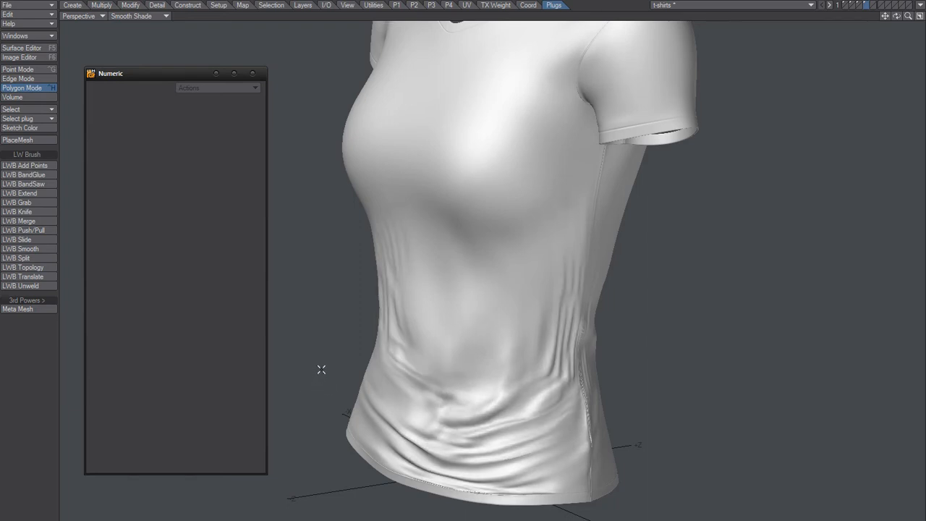
pyautogui.keyDown('ctrl'); pyautogui.keyDown('alt'); pyautogui.moveTo(470, 435); pyautogui.dragTo(472, 377); pyautogui.keyUp('alt'); pyautogui.keyUp('ctrl')
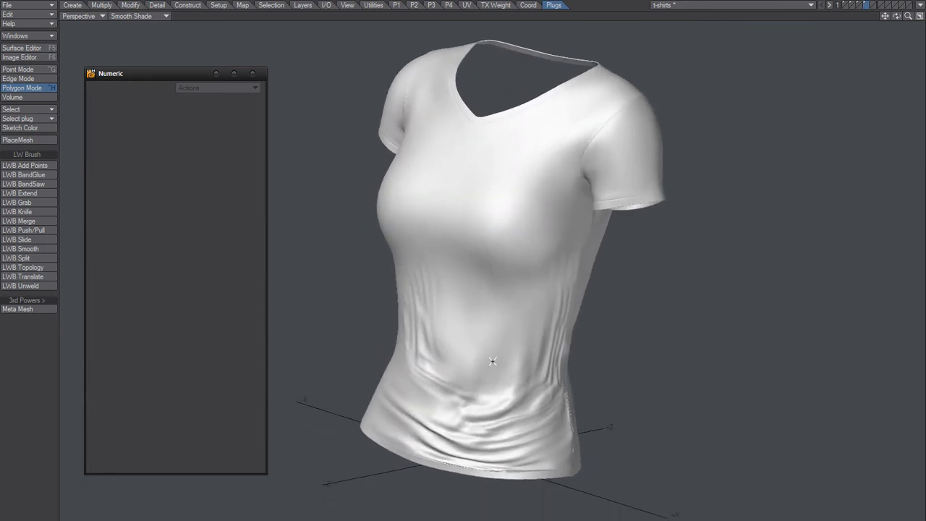